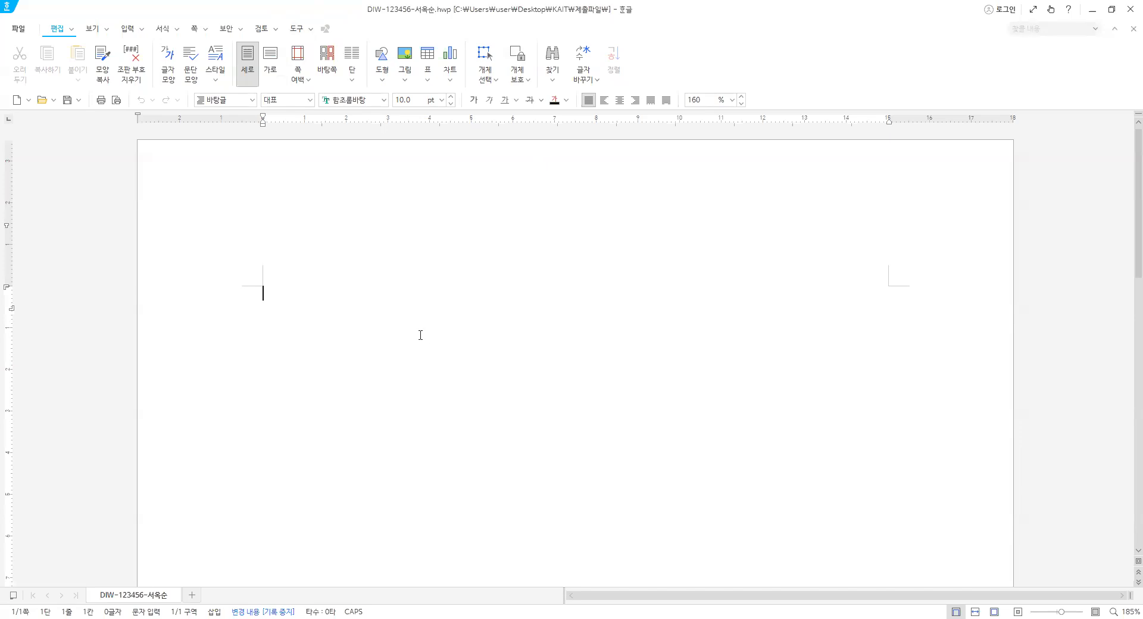
# Open the page settings and set the header margin to 10 mm, left margin to 20 mm, and gutter to 0 mm
pyautogui.press('F7')
pyautogui.click(556, 287)
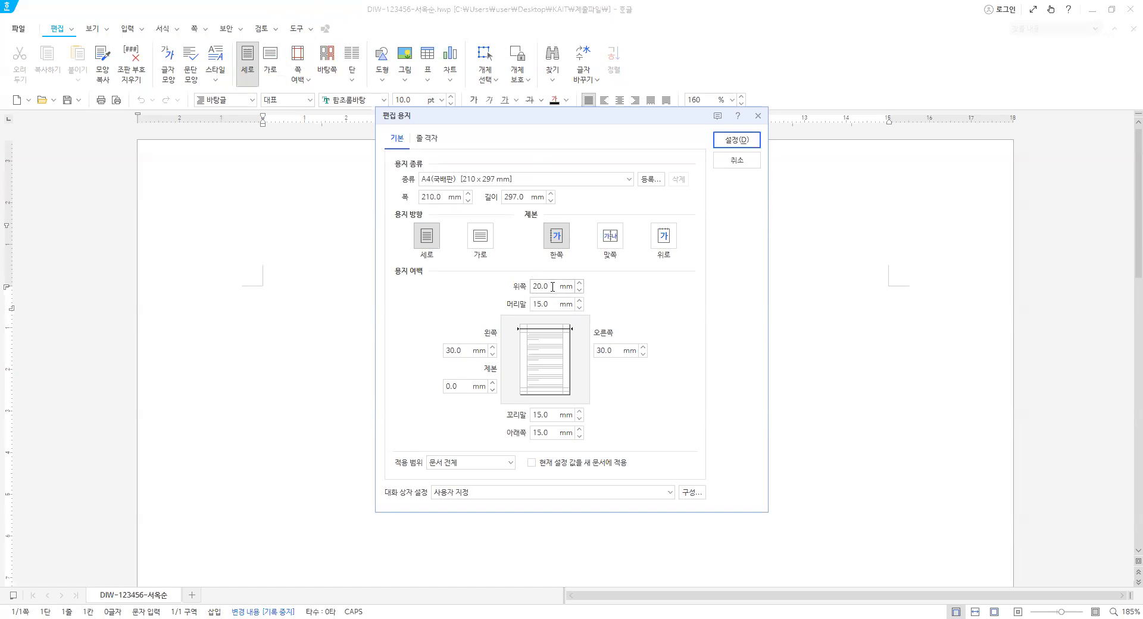
pyautogui.press('Tab')
pyautogui.write('10')
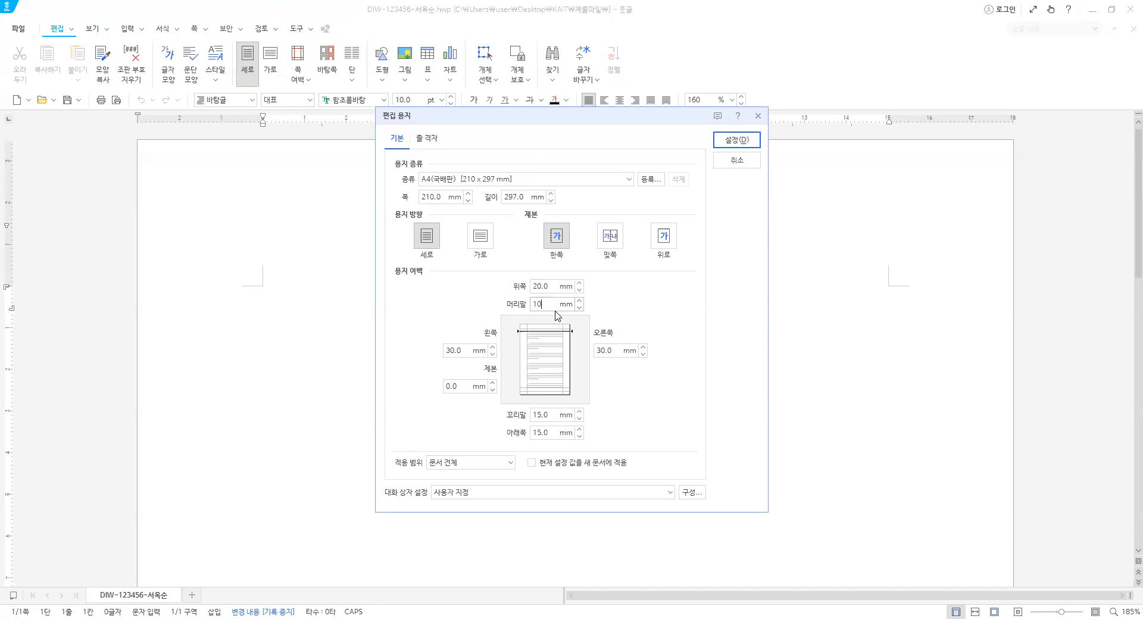
pyautogui.press('Tab')
pyautogui.write('20')
pyautogui.press('Tab')
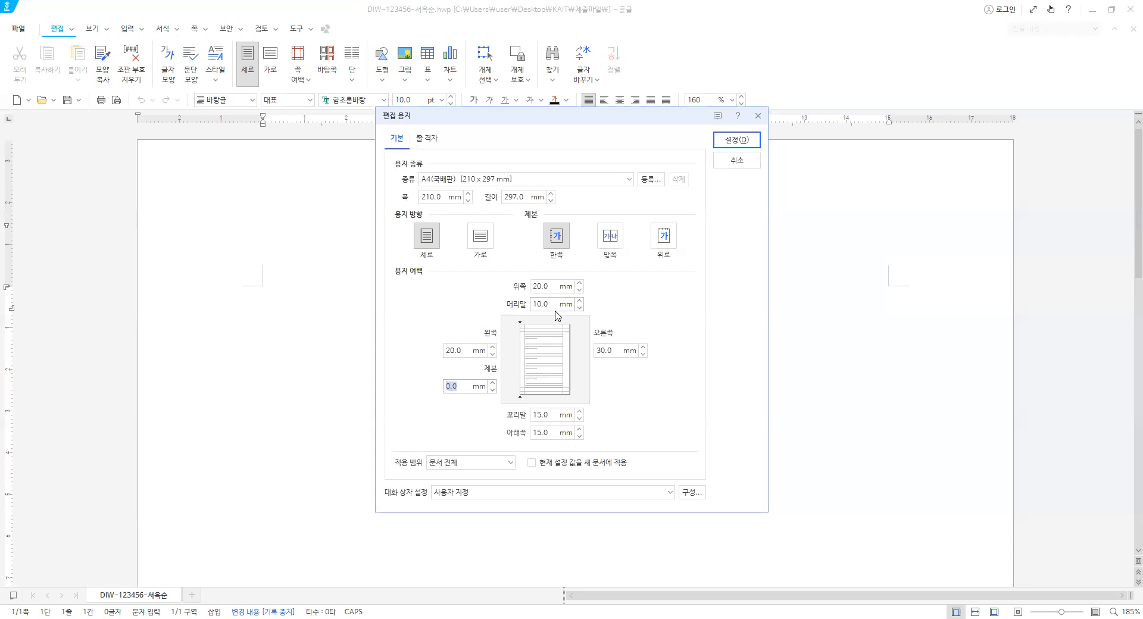
pyautogui.write('0')
# Set the right margin to 20 mm, footer to 10 mm, and bottom margin to 20 mm, and apply the page settings
pyautogui.press('Tab')
pyautogui.write('20')
pyautogui.press('Tab')
pyautogui.write('10')
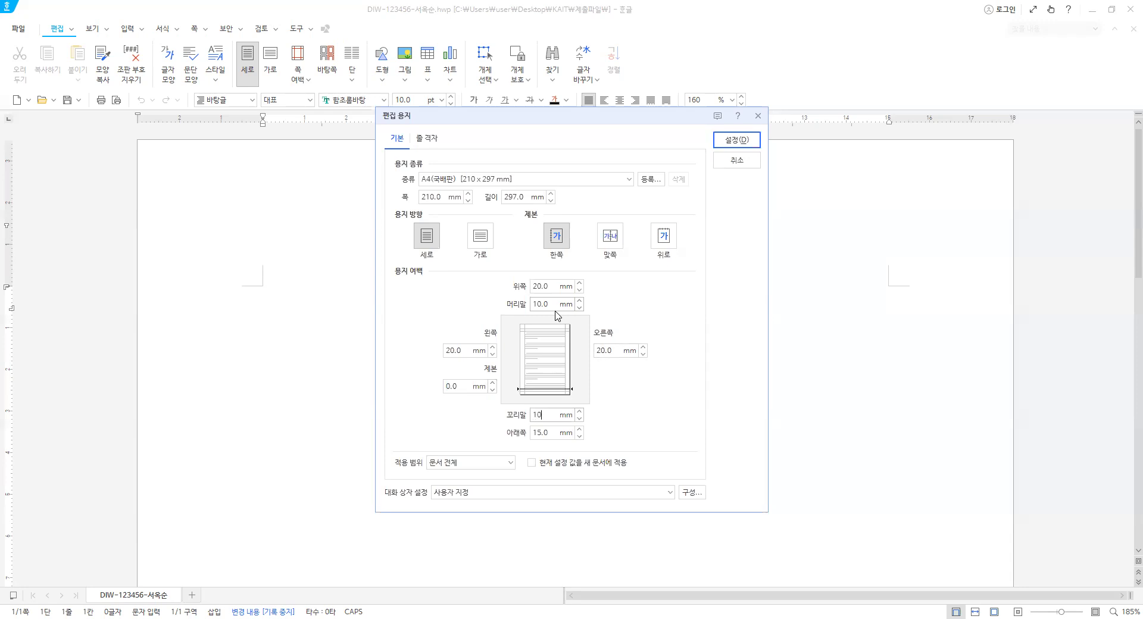
pyautogui.press('Tab')
pyautogui.write('20')
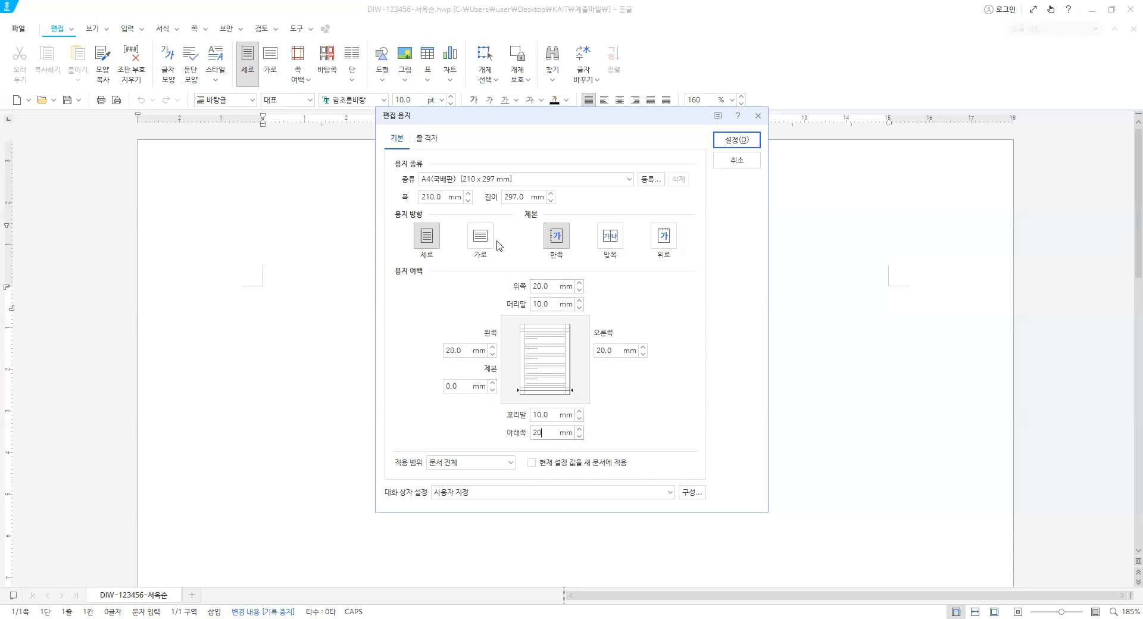
pyautogui.click(744, 145)
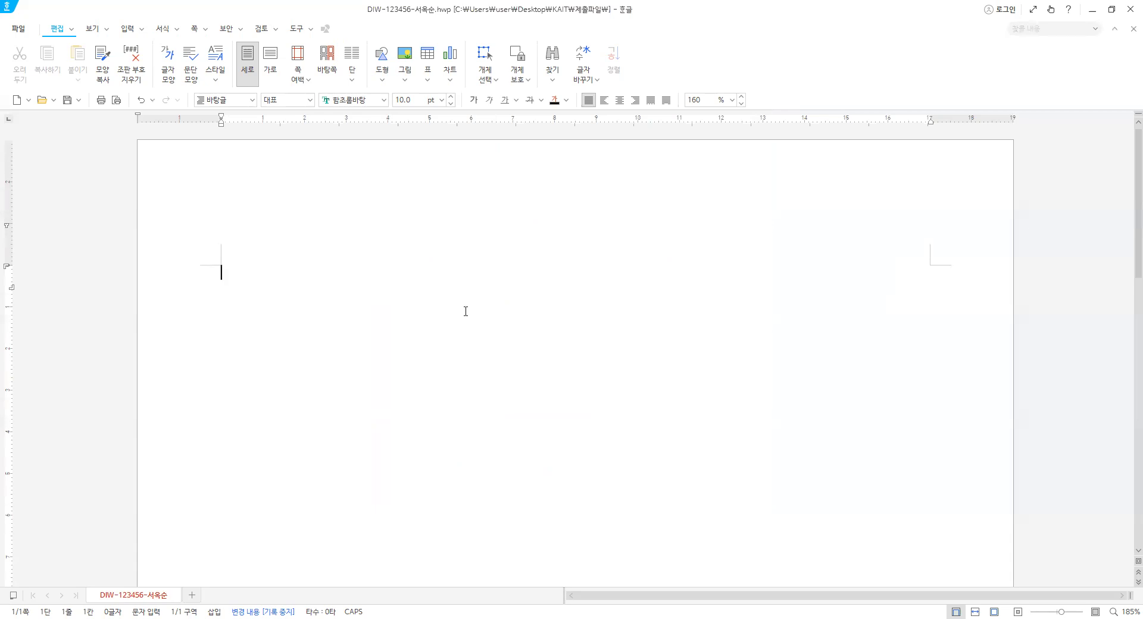
# Insert a section break to create a second page, and return to the first page
pyautogui.hotkey('alt', 'shift', 'Return')
pyautogui.scroll(-2, 435, 405)
pyautogui.scroll(5, 439, 357)
pyautogui.scroll(3, 418, 377)
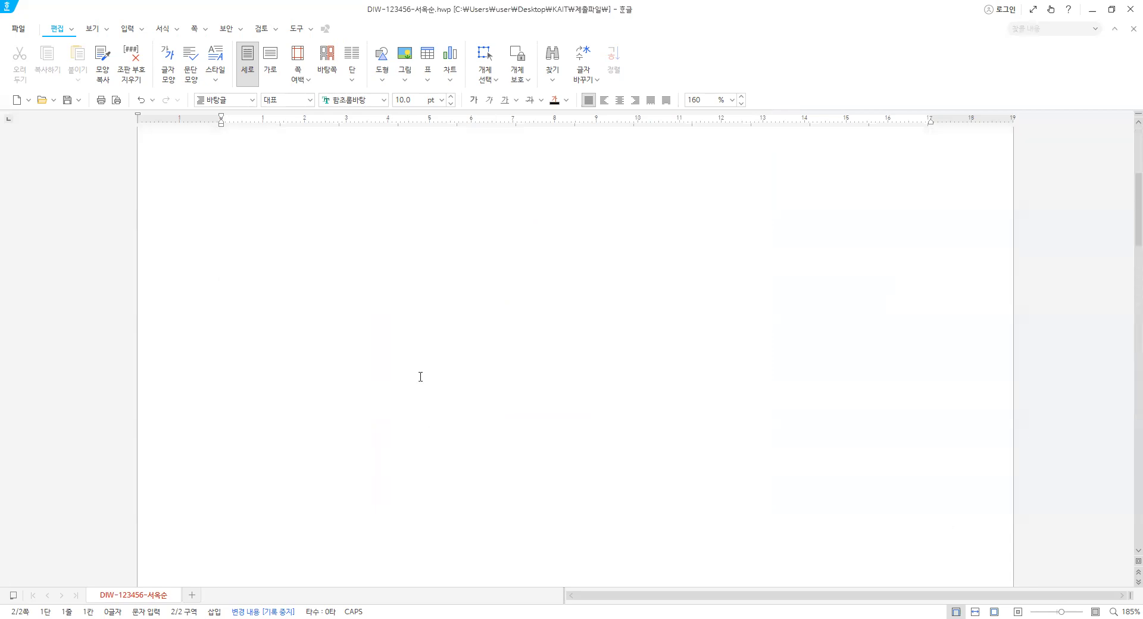
pyautogui.scroll(-5, 417, 372)
pyautogui.scroll(-5, 400, 326)
pyautogui.scroll(2, 319, 303)
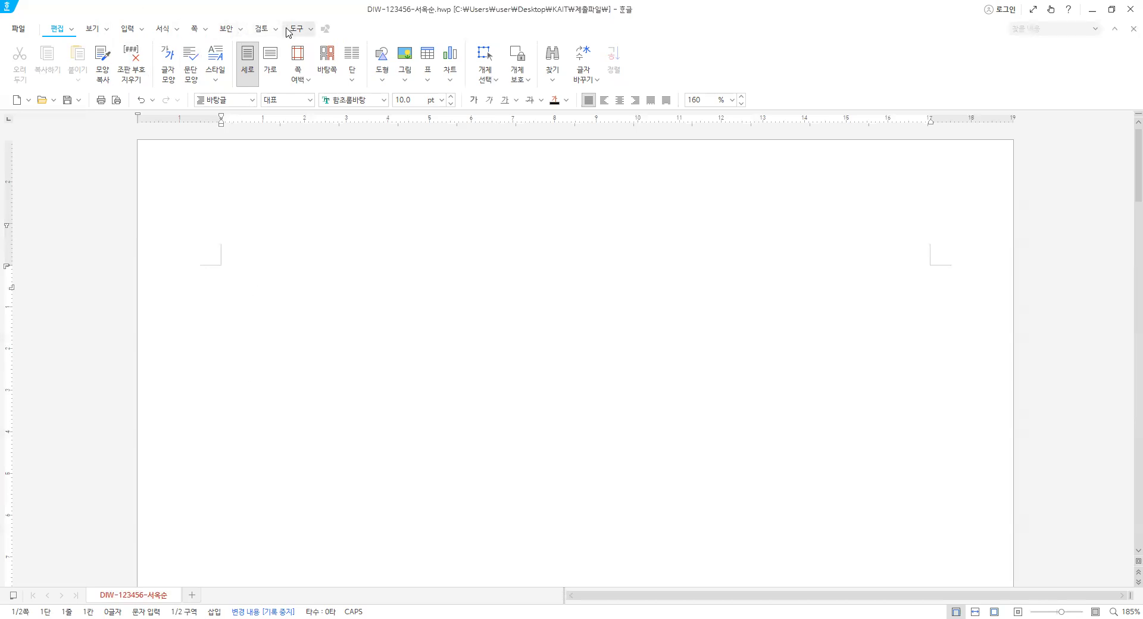
# In the quick correction auto-format settings, turn off 문단 띠 넣기 and close the dialog
pyautogui.click(294, 30)
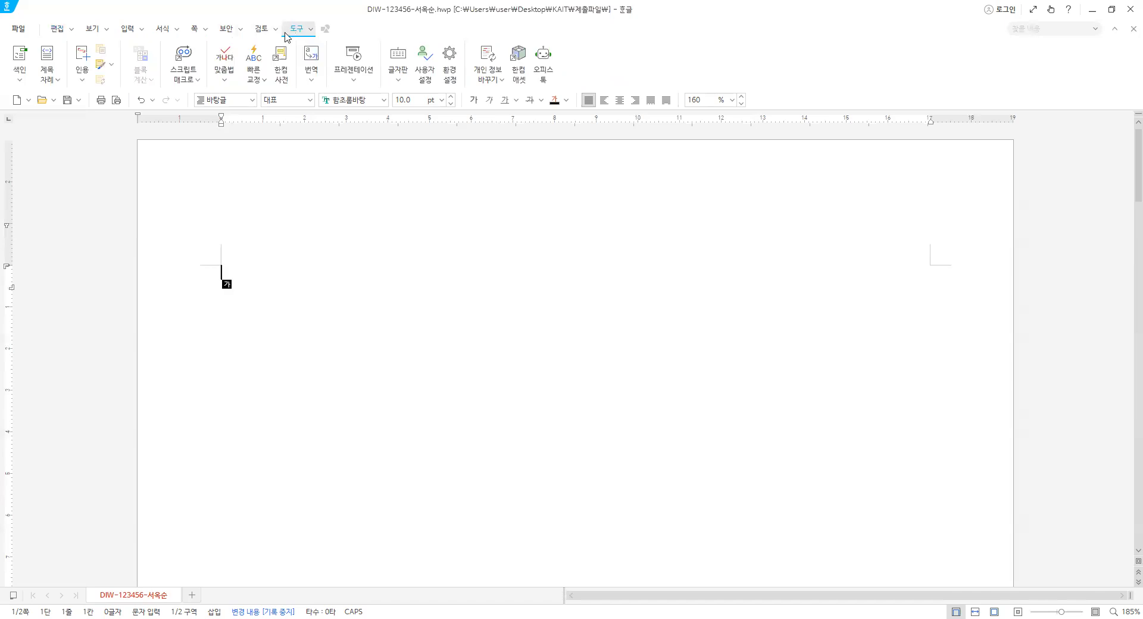
pyautogui.click(264, 82)
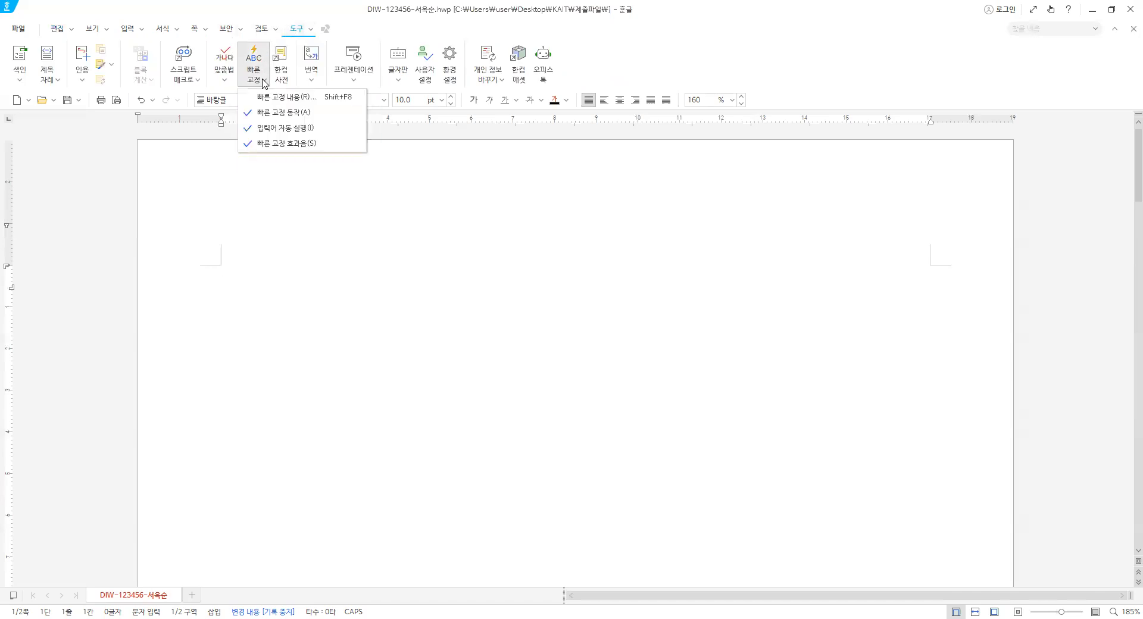
pyautogui.click(302, 100)
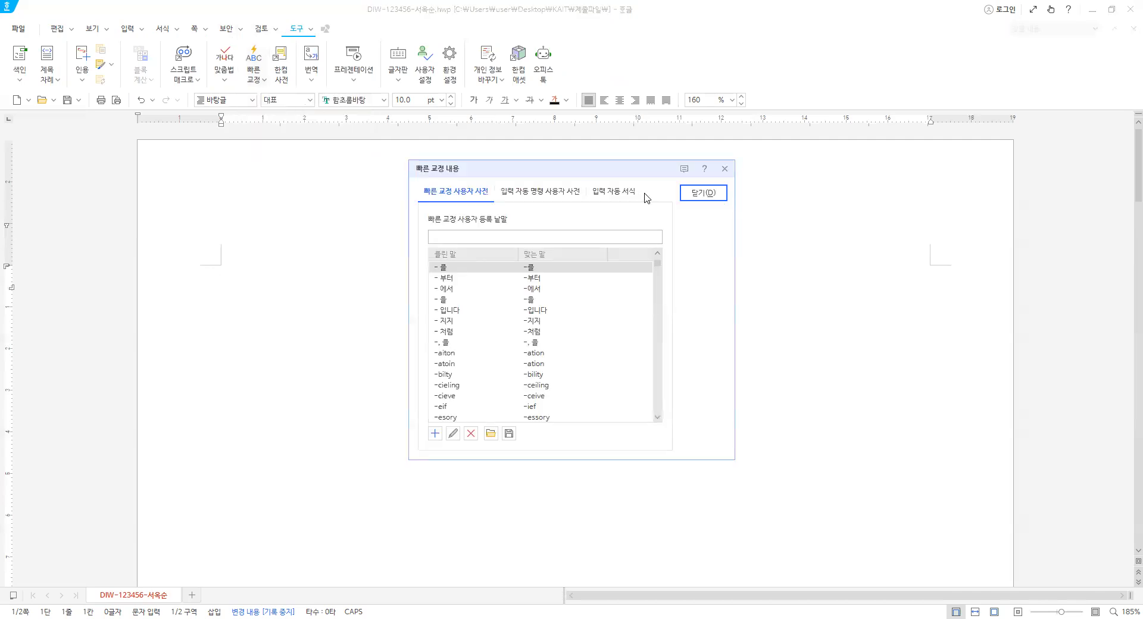
pyautogui.click(630, 194)
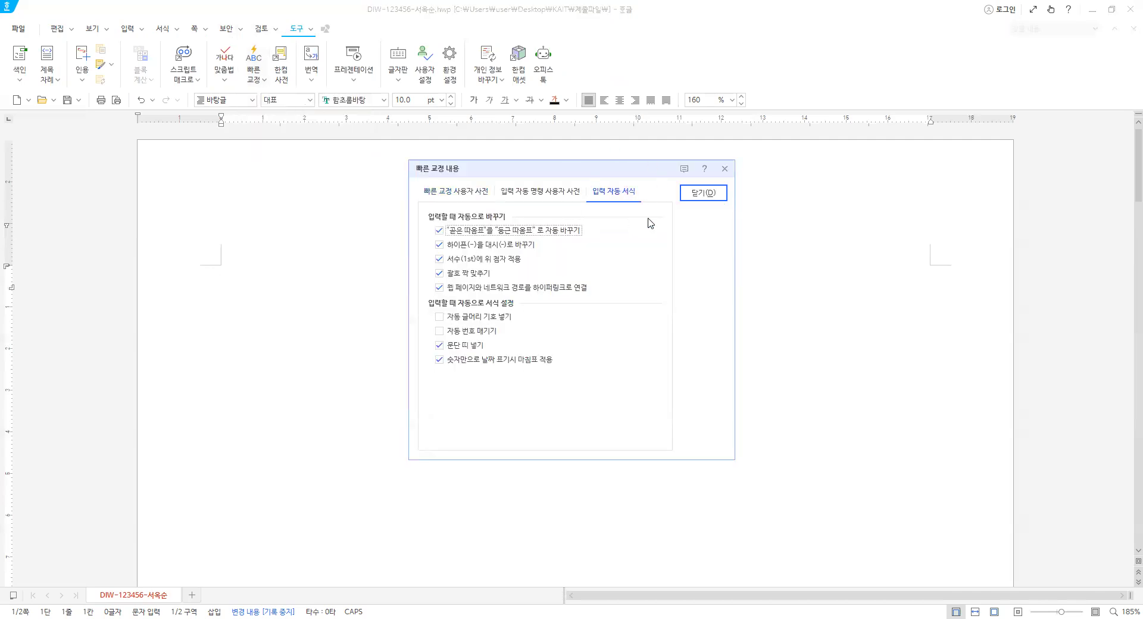
pyautogui.click(447, 344)
pyautogui.click(710, 195)
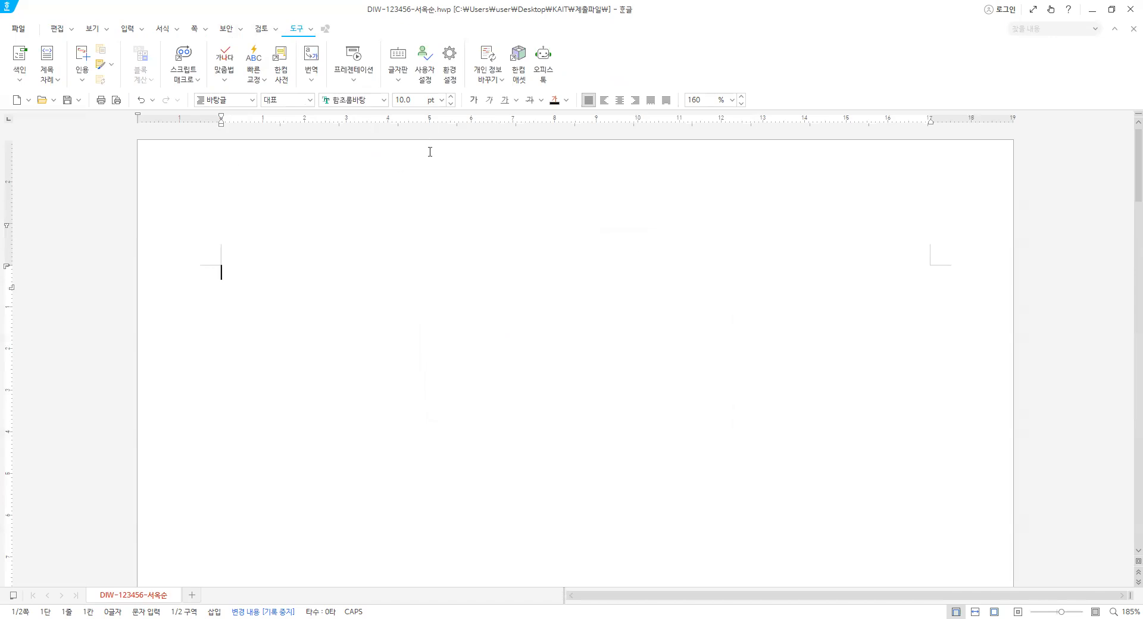
# Show all fonts (모든 글꼴) in the font list and clear the current font name
pyautogui.press('Hangul')
pyautogui.click(385, 100)
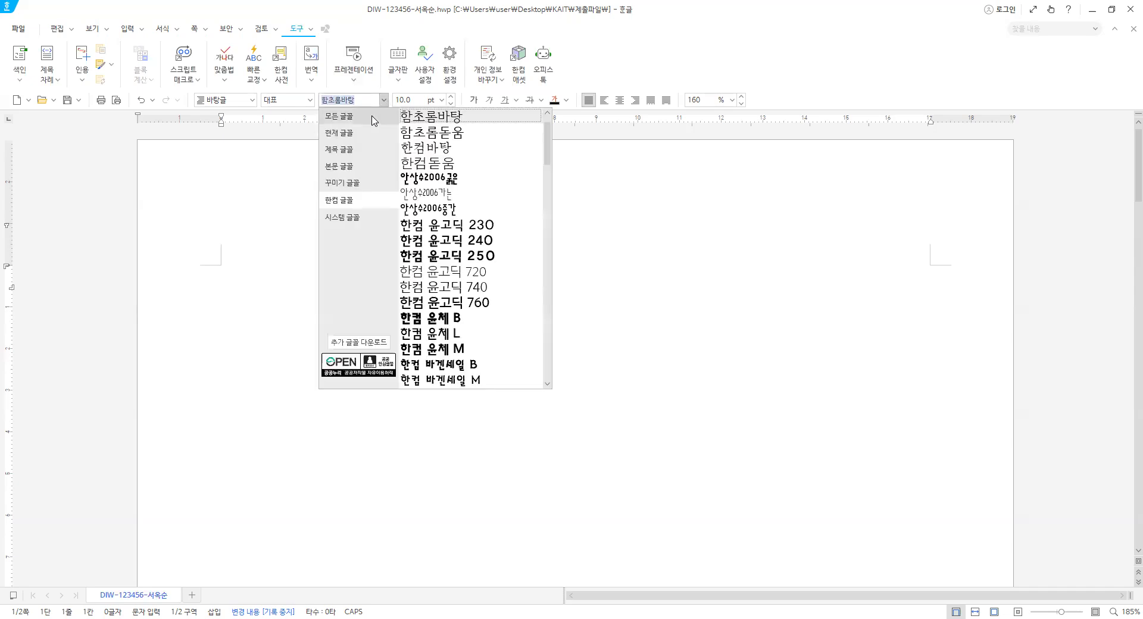
pyautogui.click(374, 118)
pyautogui.scroll(-5, 441, 158)
pyautogui.scroll(15, 444, 155)
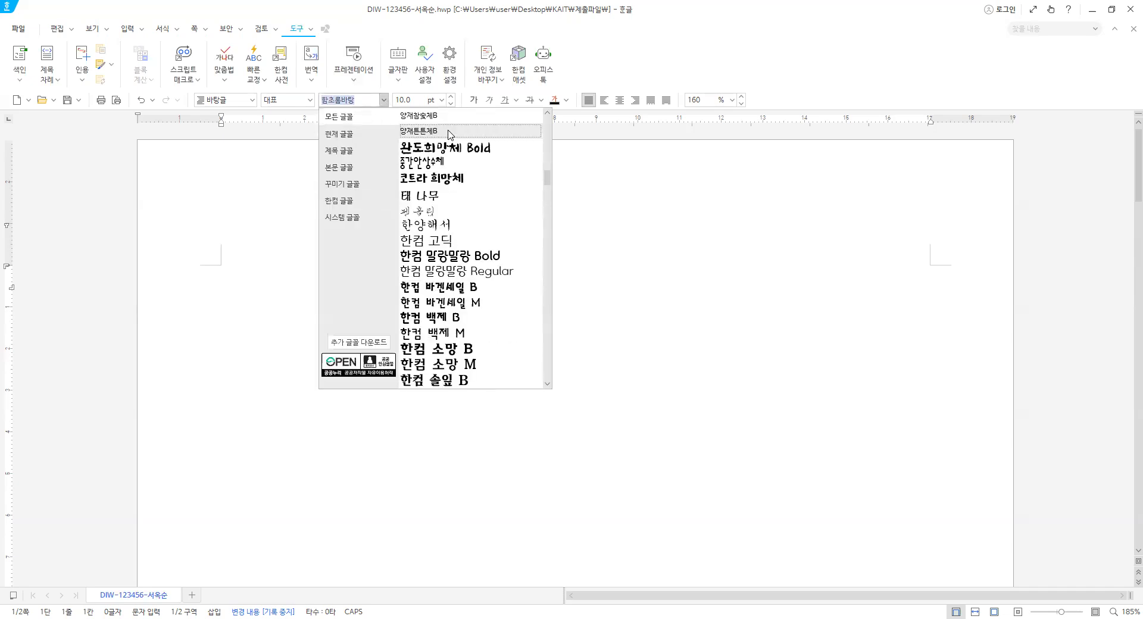
pyautogui.click(355, 100)
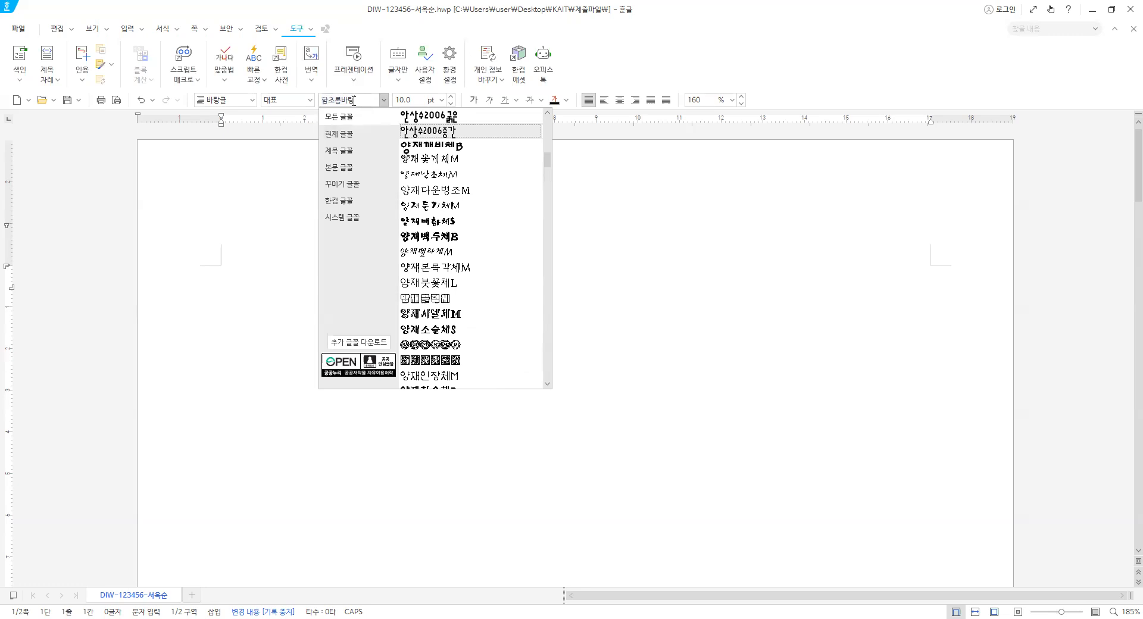
pyautogui.press('BackSpace')
pyautogui.press('BackSpace')
pyautogui.press('BackSpace')
pyautogui.press('BackSpace')
pyautogui.press('BackSpace')
pyautogui.write('QKXKD')
pyautogui.press('BackSpace')
pyautogui.press('BackSpace')
pyautogui.press('BackSpace')
pyautogui.press('BackSpace')
pyautogui.press('BackSpace')
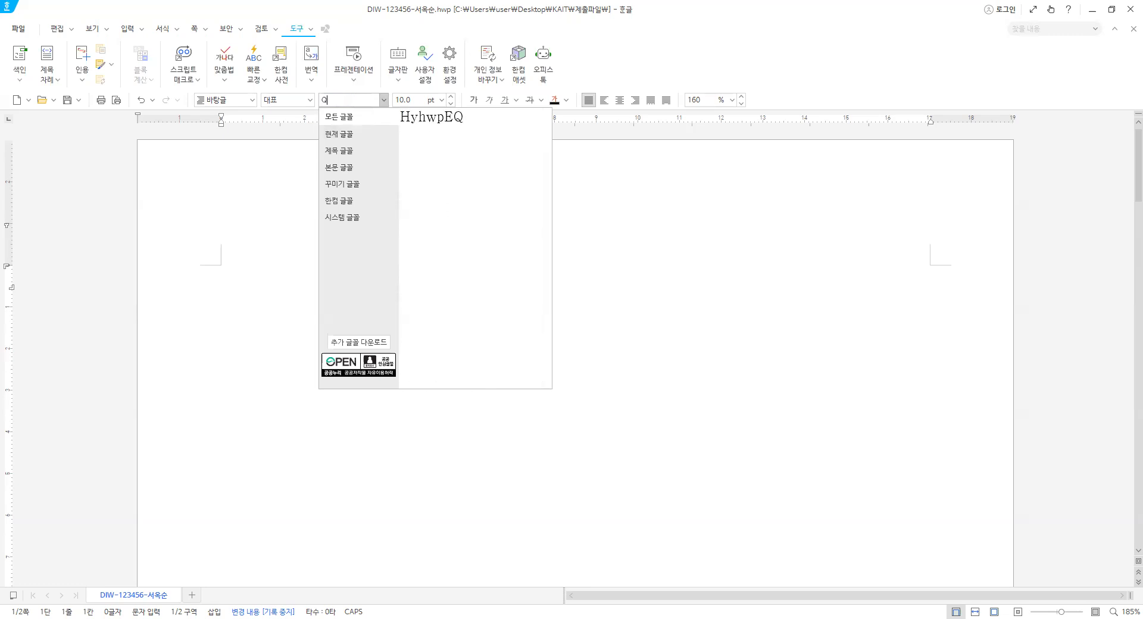
# Find and apply the 바탕 font, and set the line spacing to 200%
pyautogui.write('바탕')
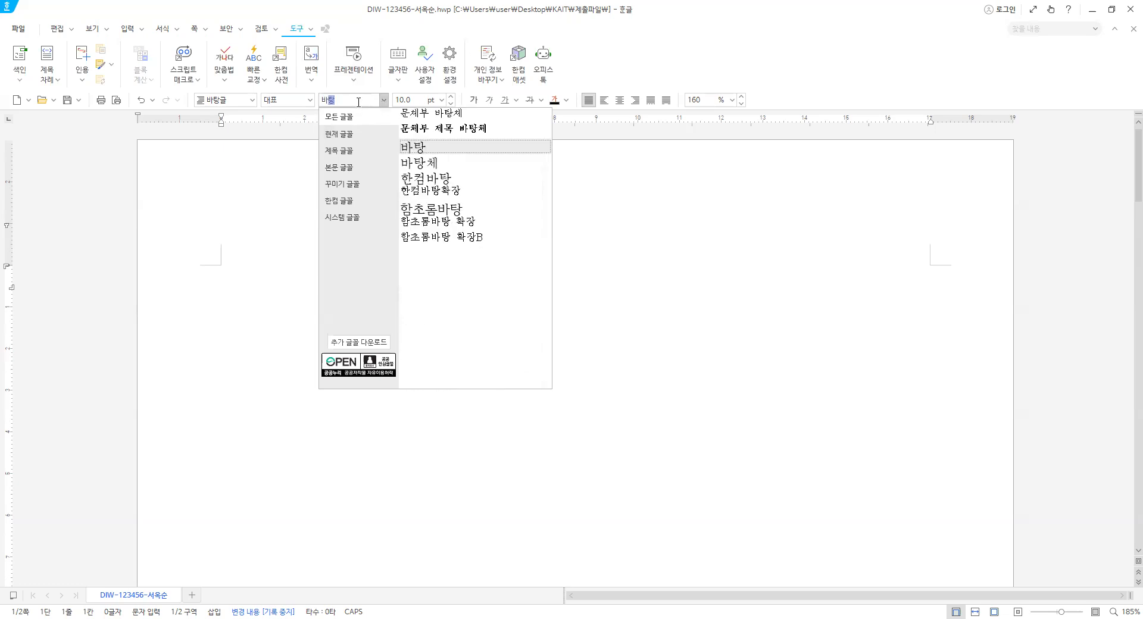
pyautogui.click(419, 149)
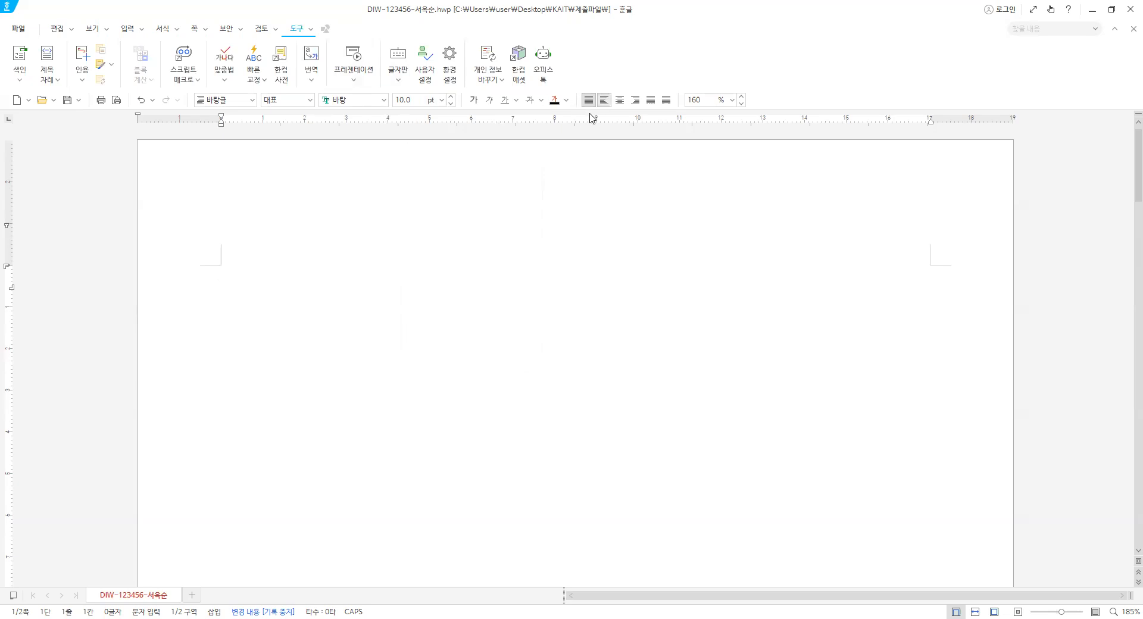
pyautogui.press('Hangul')
pyautogui.click(732, 100)
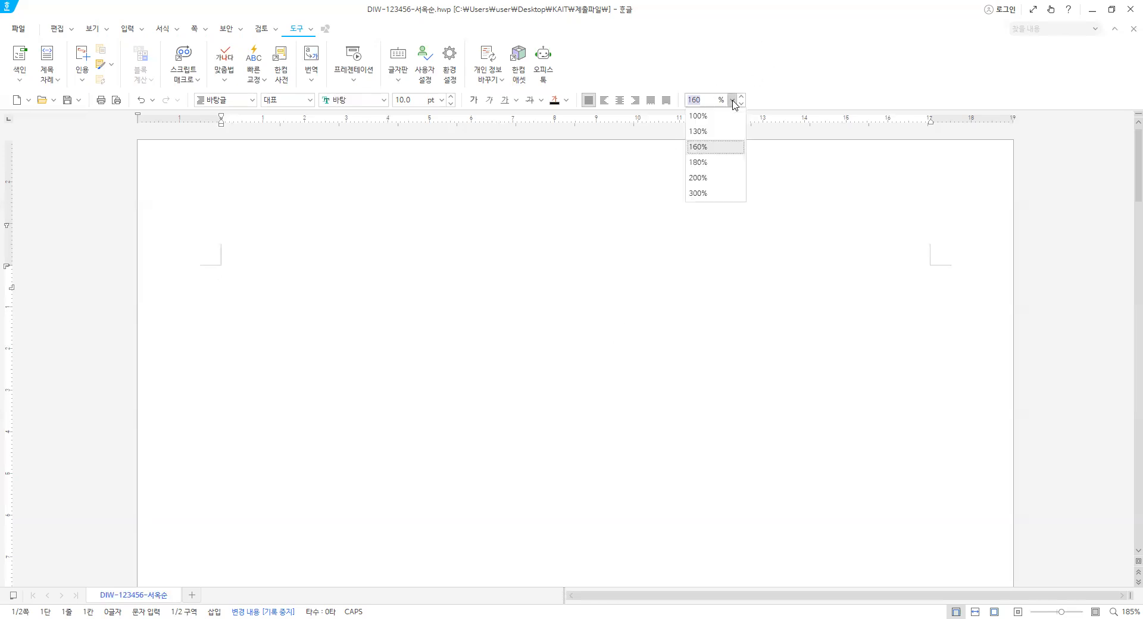
pyautogui.click(712, 177)
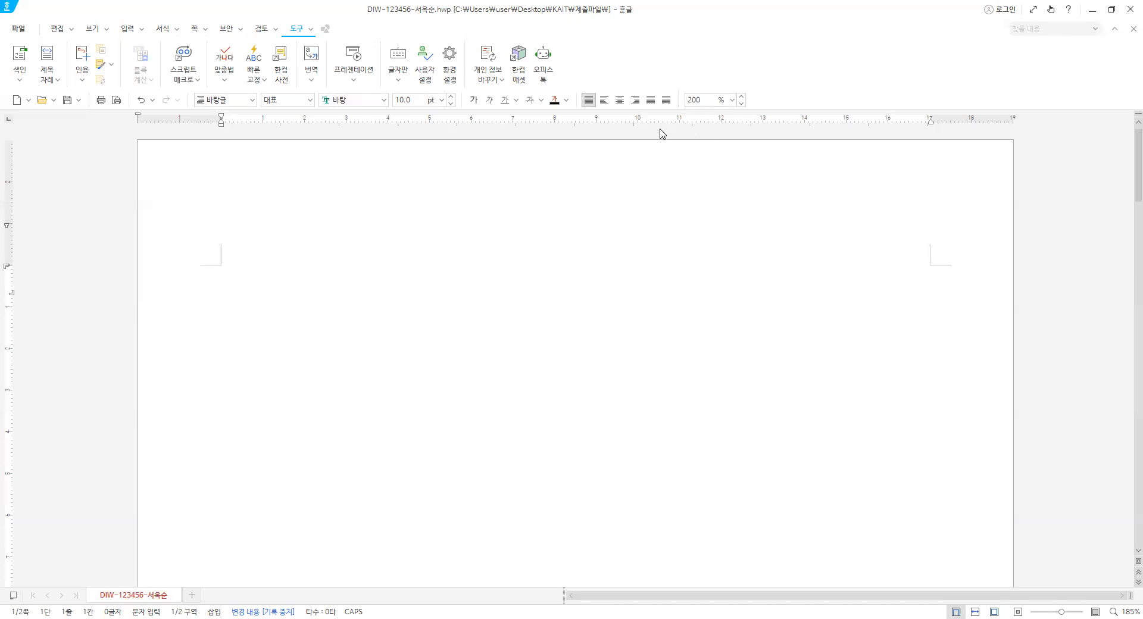
# Leave the first line blank and enter "전세계 IT 기업과 전문가들이 한자리에 모이는 글로벌 클라우드 컴퓨팅 컨퍼런스가 개최됩니다." on the second line
pyautogui.click(412, 335)
pyautogui.click(400, 253)
pyautogui.press('Return')
pyautogui.write('전세계')
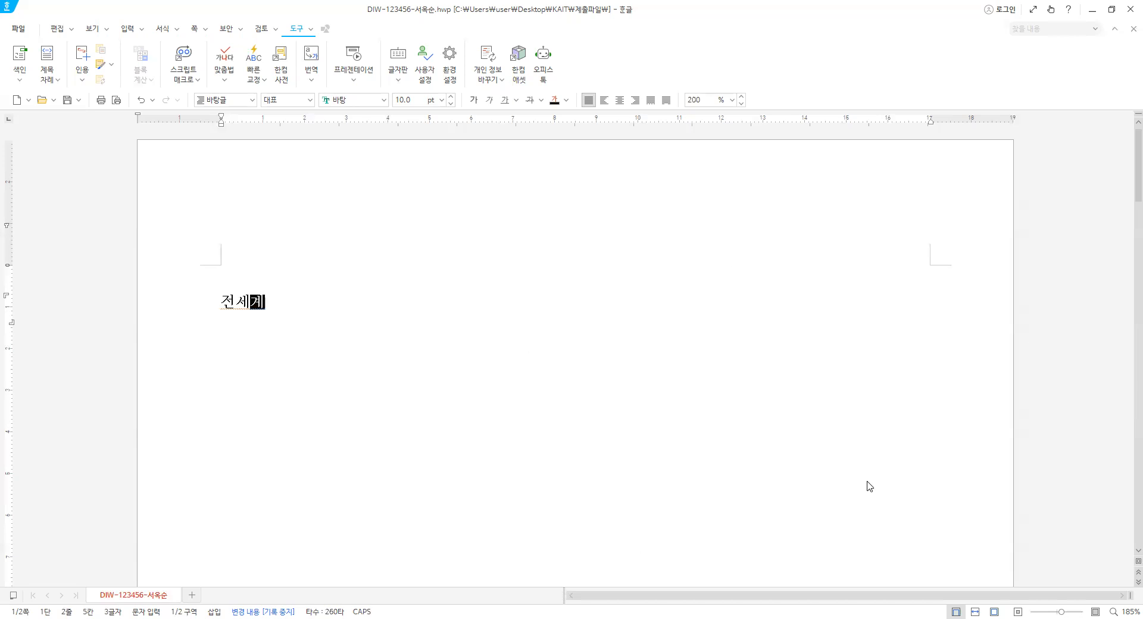
pyautogui.write('IT 기업과 전문가들이 한자리에 모이는 글로벌 클라우드 컴퓨팅 컨퍼런스가 개최됩니다.')
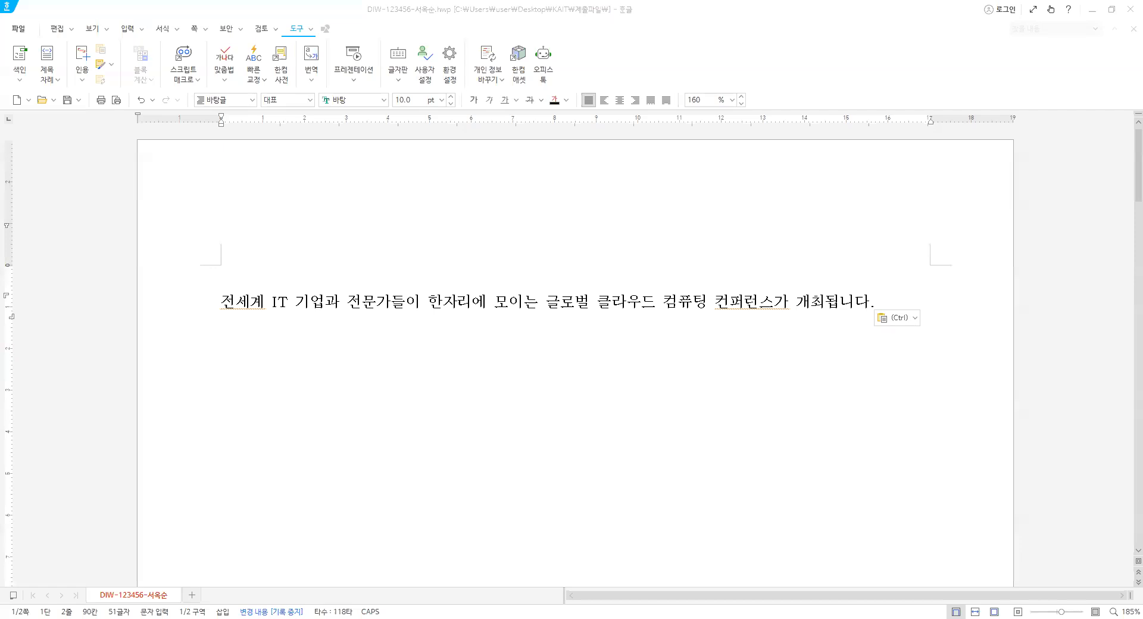
# Continue the paragraph with the announcement text from "올해 컨퍼런스에는 100여 개 기업이 참여하여" through "많은 관심과 참여를 바랍니다."
pyautogui.click(881, 302)
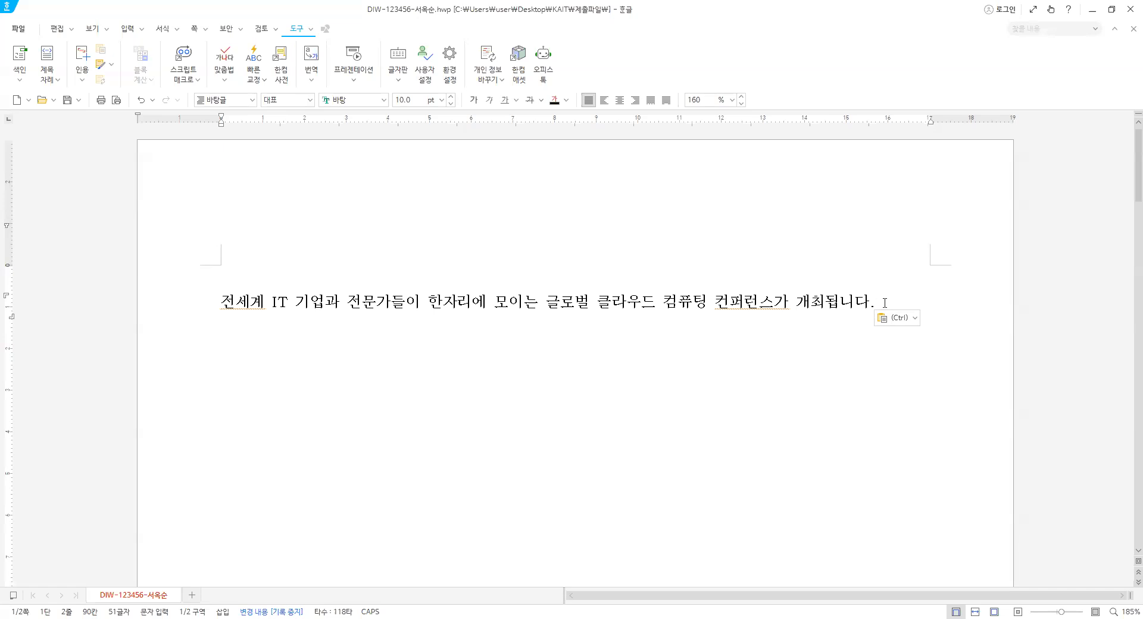
pyautogui.write('올해')
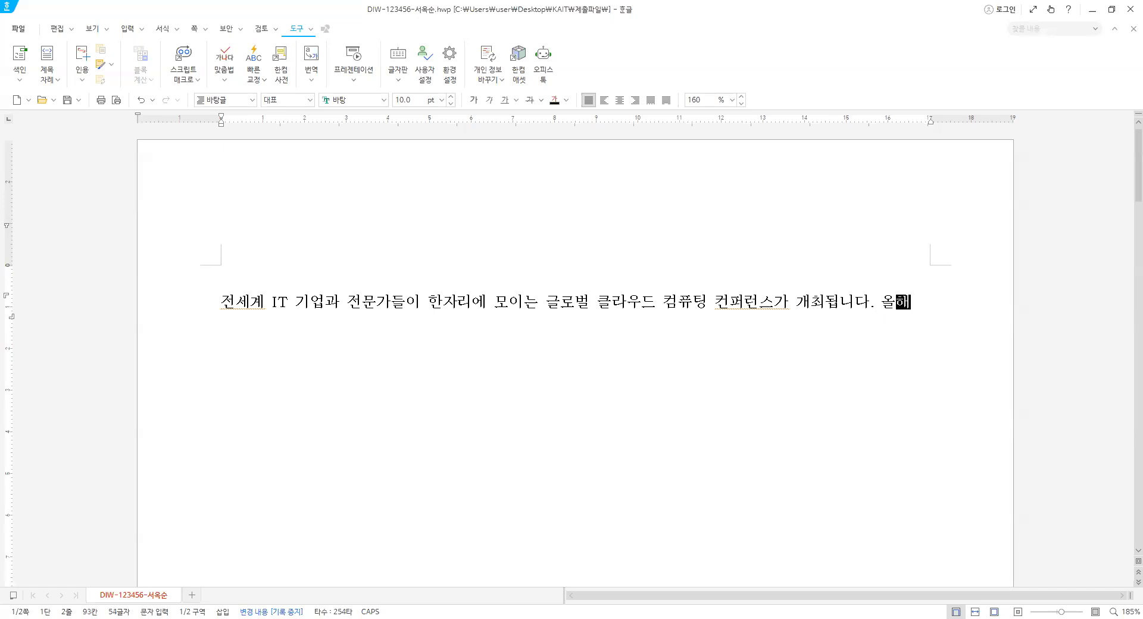
pyautogui.write(' 컨펄')
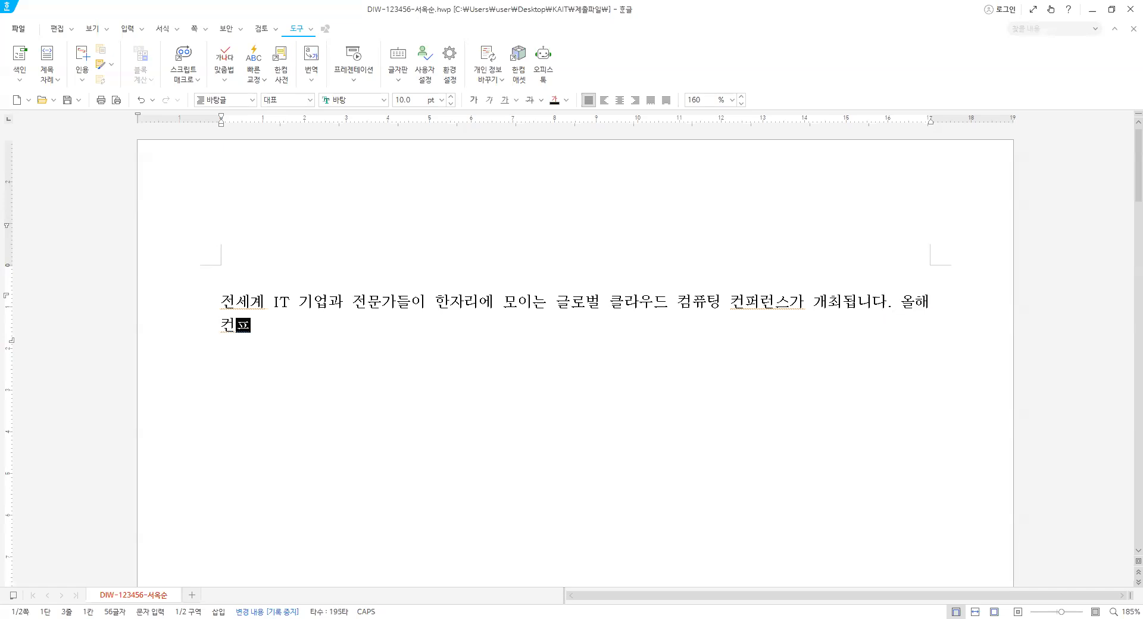
pyautogui.write('런승')
pyautogui.write('에는')
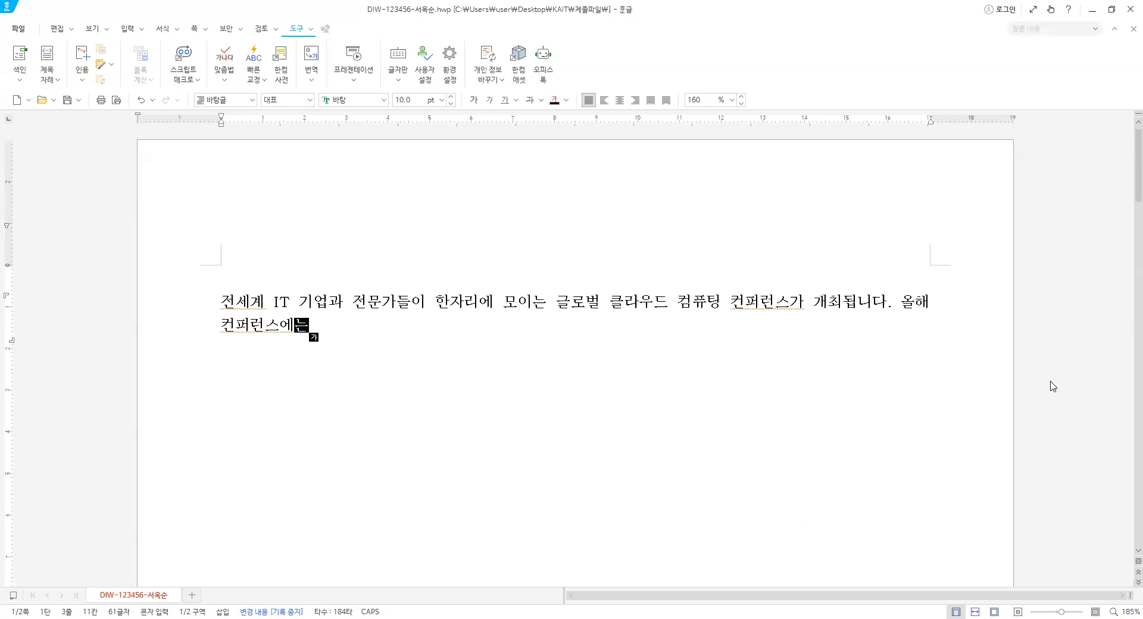
pyautogui.write('100여 개 기업이 참여하여 클라우드 인프라, 보안, 데이터 분석 등 최신 기술과 솔루션을 전시하고 발표할 예정입니다. 이번 행사의 주제는 ‘비즈니스 혁신을 위한 클라우드 트랜스포메이션’입니다. 최신 클라우드 도입 및 활용 전략을 공유하는 다양한 세미나와 실습 프로그램이 진행됩니다. 클라우드 기술의 최신 동향을 파악하고 싶은 분들의 많은 관심과 참여를 바랍니다.')
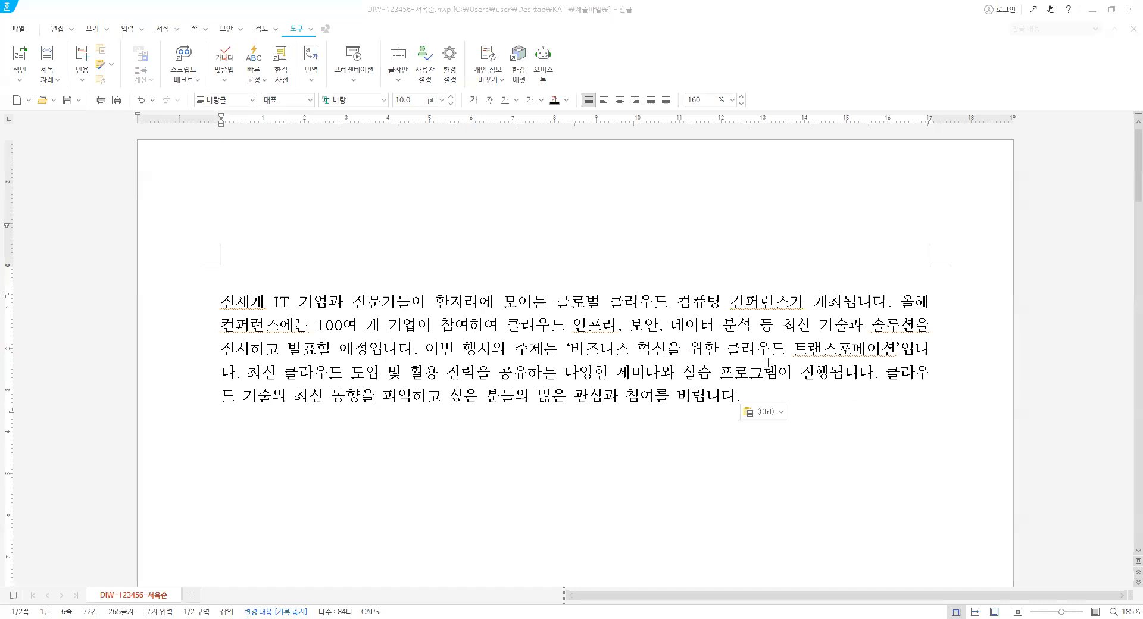
pyautogui.click(743, 397)
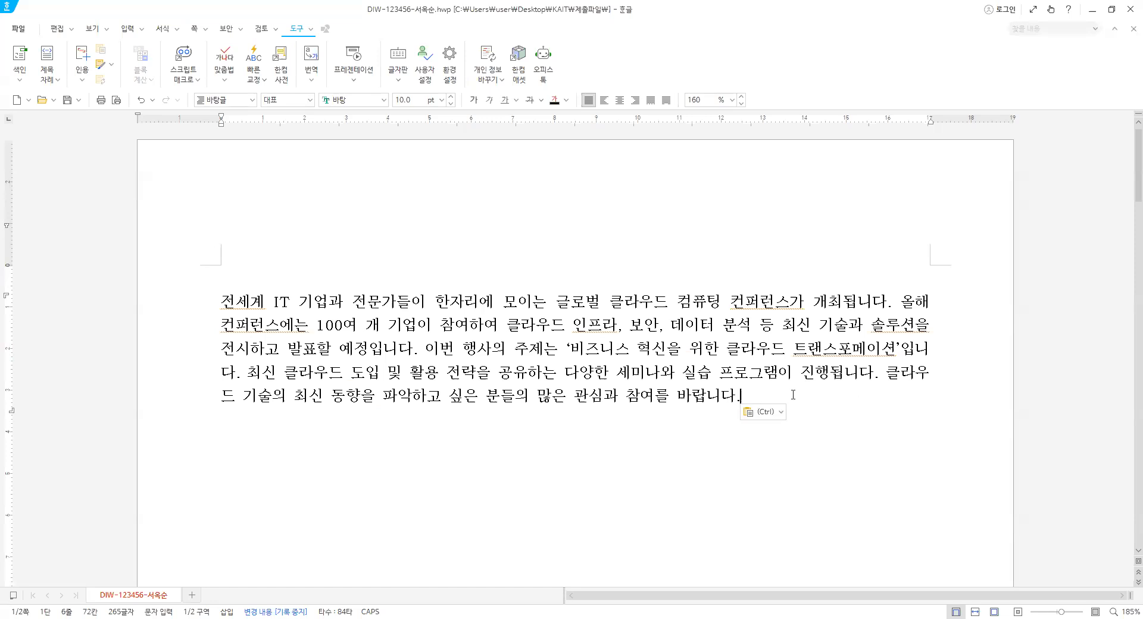
# Set the line spacing of the whole conference paragraph to 200%
pyautogui.moveTo(218, 302); pyautogui.dragTo(742, 396)
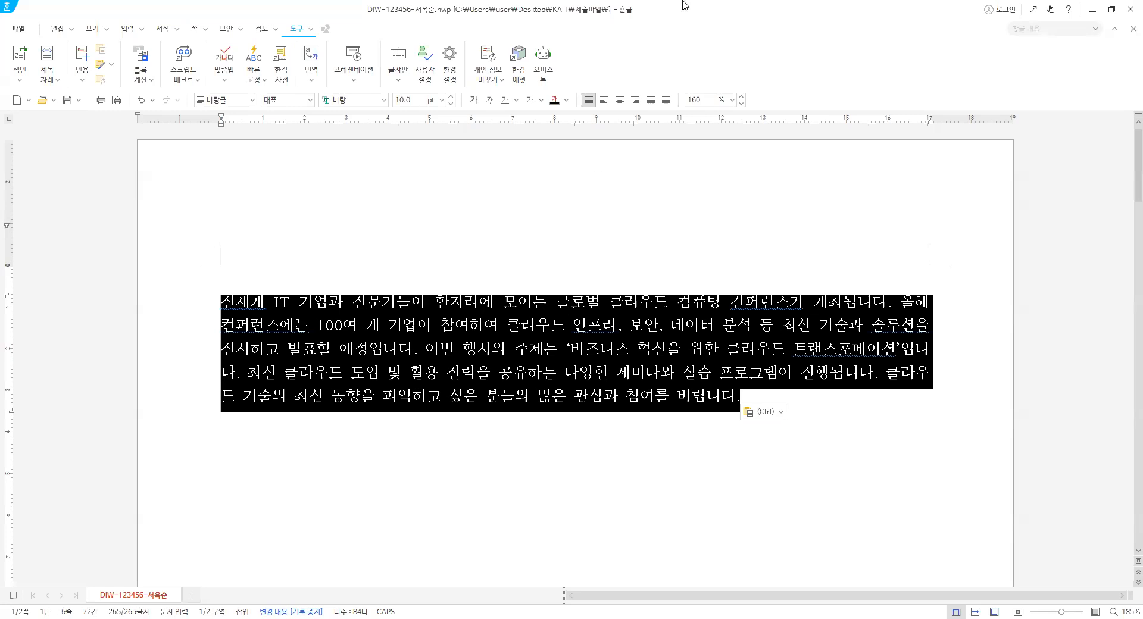
pyautogui.click(742, 104)
pyautogui.click(732, 100)
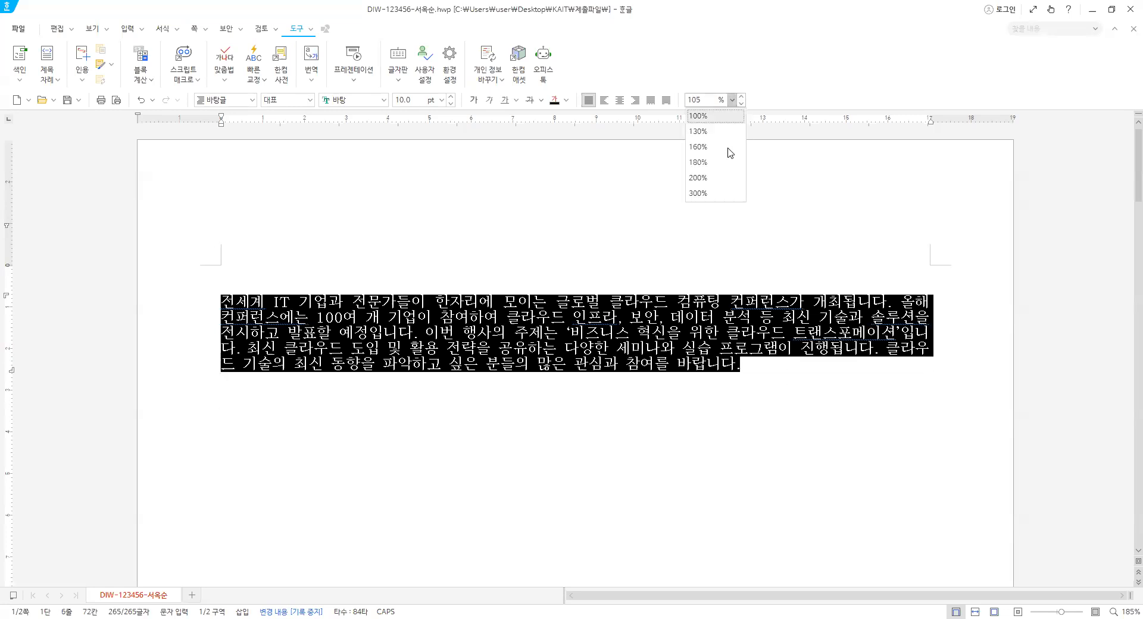
pyautogui.click(723, 178)
pyautogui.click(137, 311)
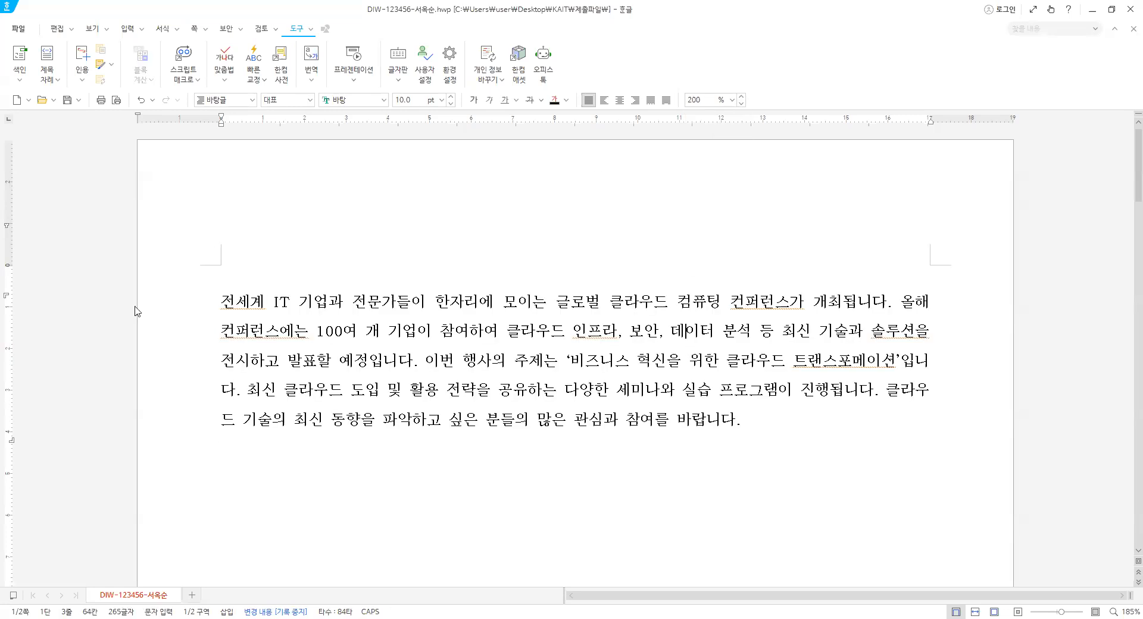
# Start a new line after the paragraph's last sentence
pyautogui.tripleClick(236, 306)
pyautogui.click(236, 306)
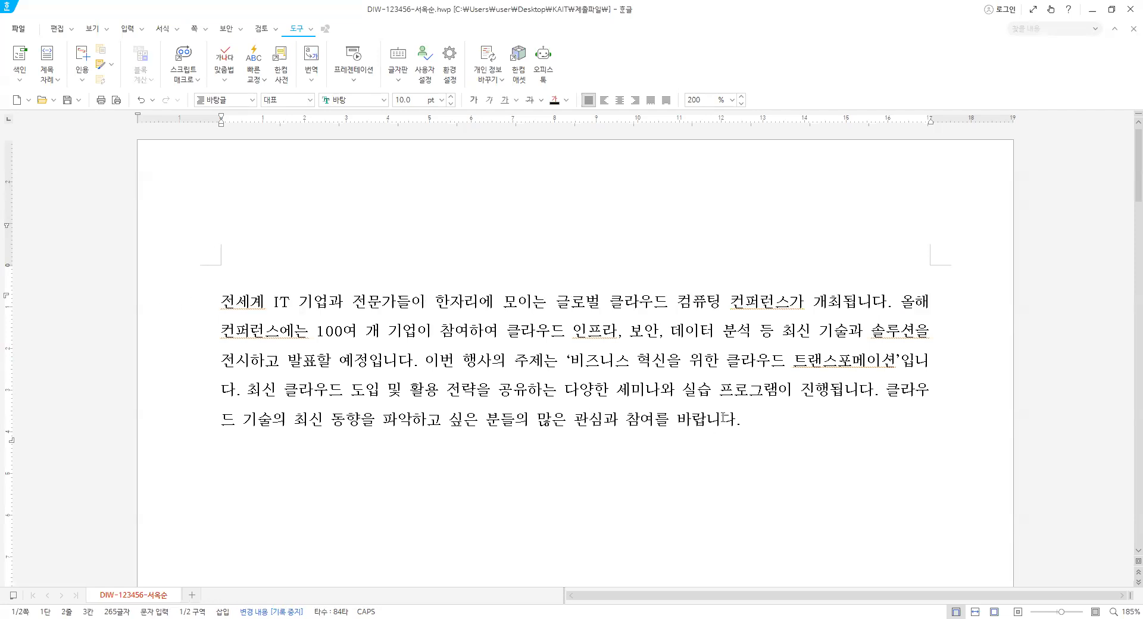
pyautogui.click(763, 427)
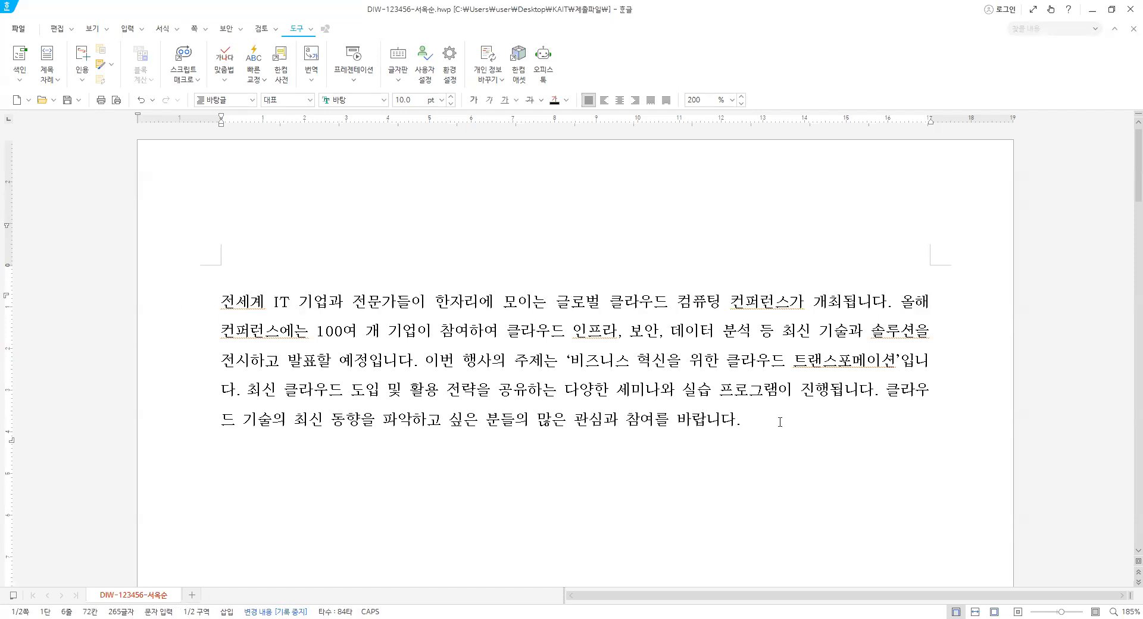
pyautogui.press('Return')
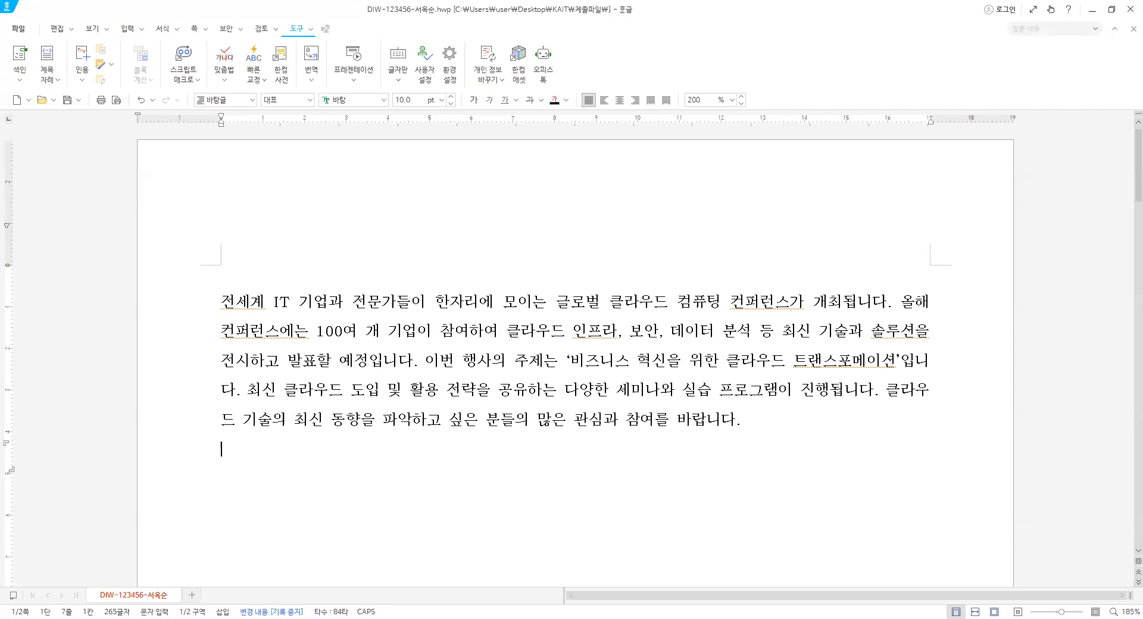
# Leave one blank line below the conference paragraph
pyautogui.press('Return')
pyautogui.press('Return')
pyautogui.press('Up')
pyautogui.press('Up')
pyautogui.press('Down')
pyautogui.write('가')
pyautogui.press('BackSpace')
pyautogui.press('BackSpace')
# Insert two filled circles ●● from the full-width general symbols of the HNC character map
pyautogui.hotkey('ctrl', 'F10')
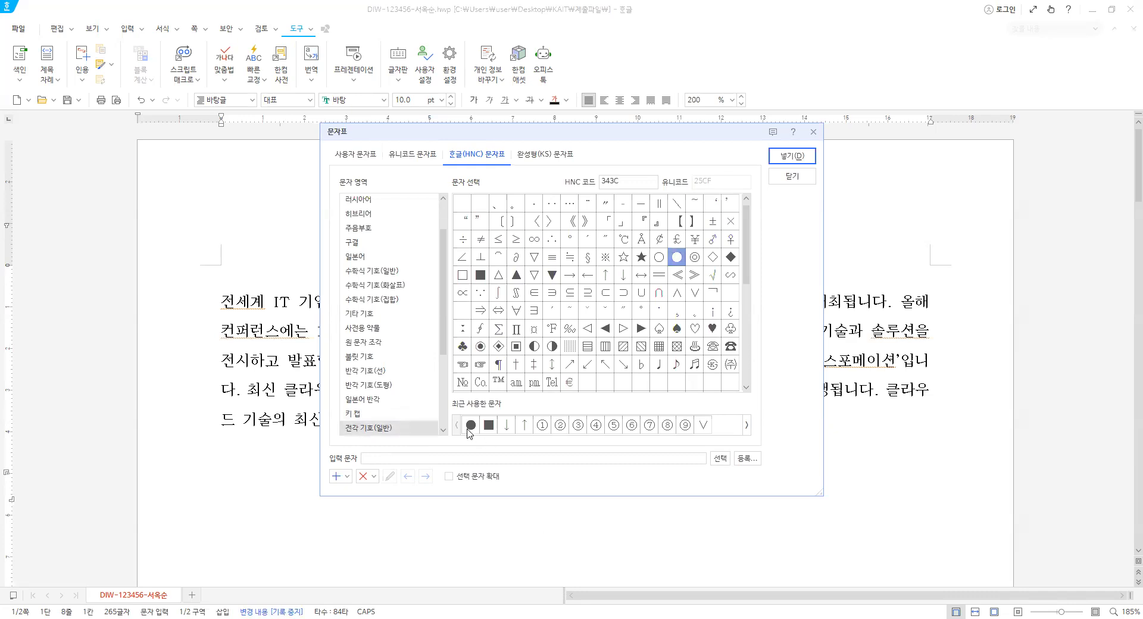
pyautogui.click(426, 425)
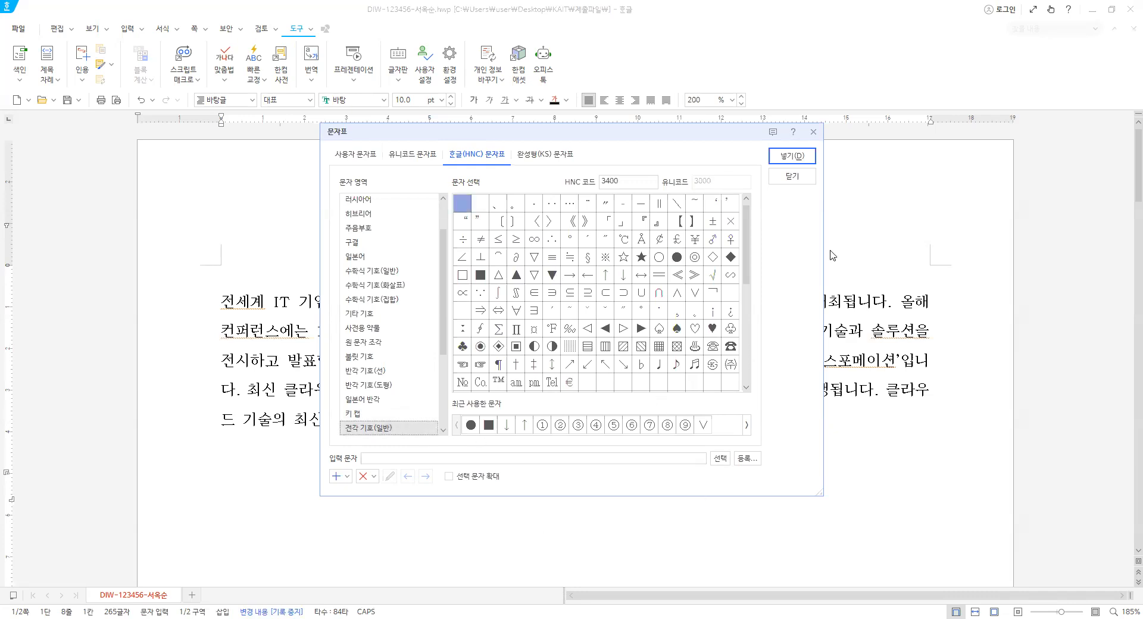
pyautogui.click(675, 258)
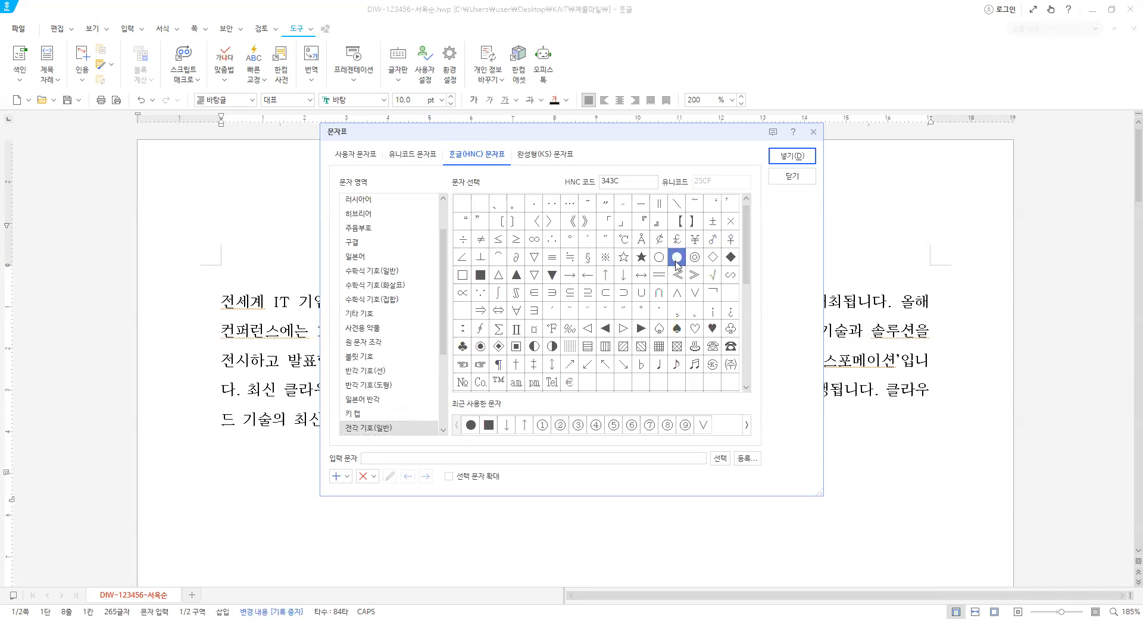
pyautogui.doubleClick(677, 262)
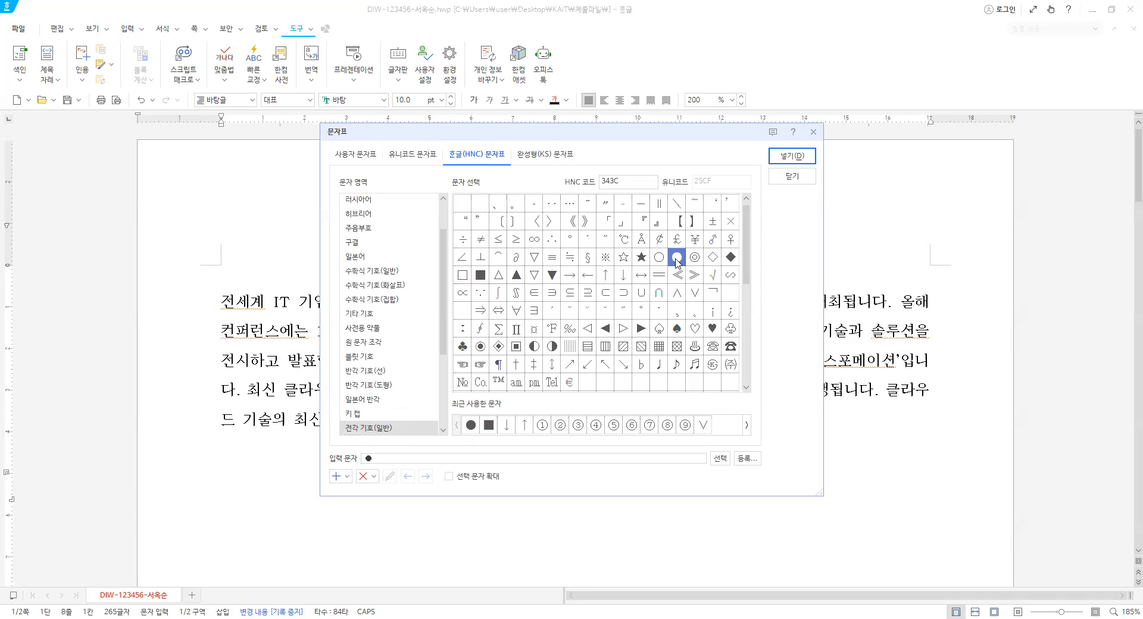
pyautogui.doubleClick(677, 262)
pyautogui.click(1042, 497)
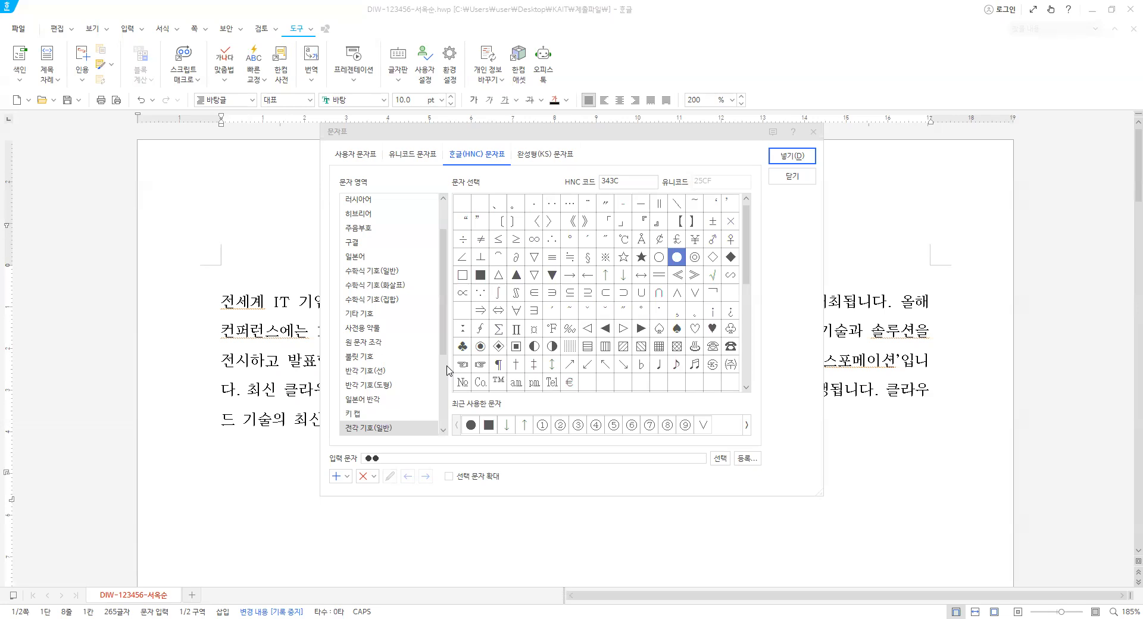
pyautogui.click(807, 158)
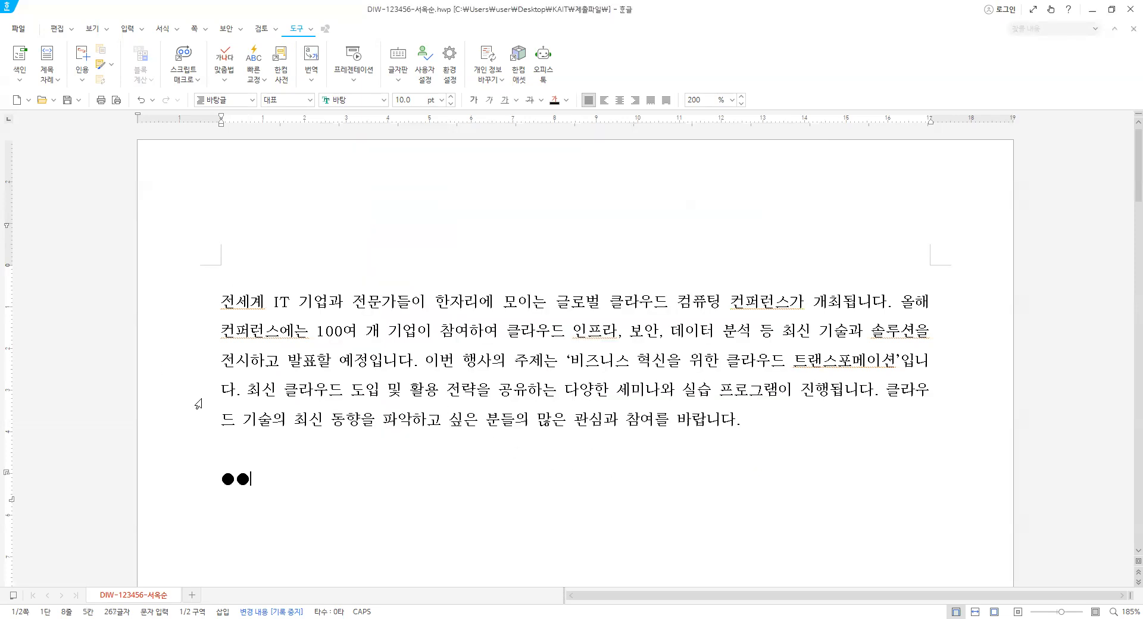
# Enter "참여안내" between the two circles with a space on each side, and leave a blank line below the heading
pyautogui.click(227, 463)
pyautogui.click(235, 480)
pyautogui.write('참여안내')
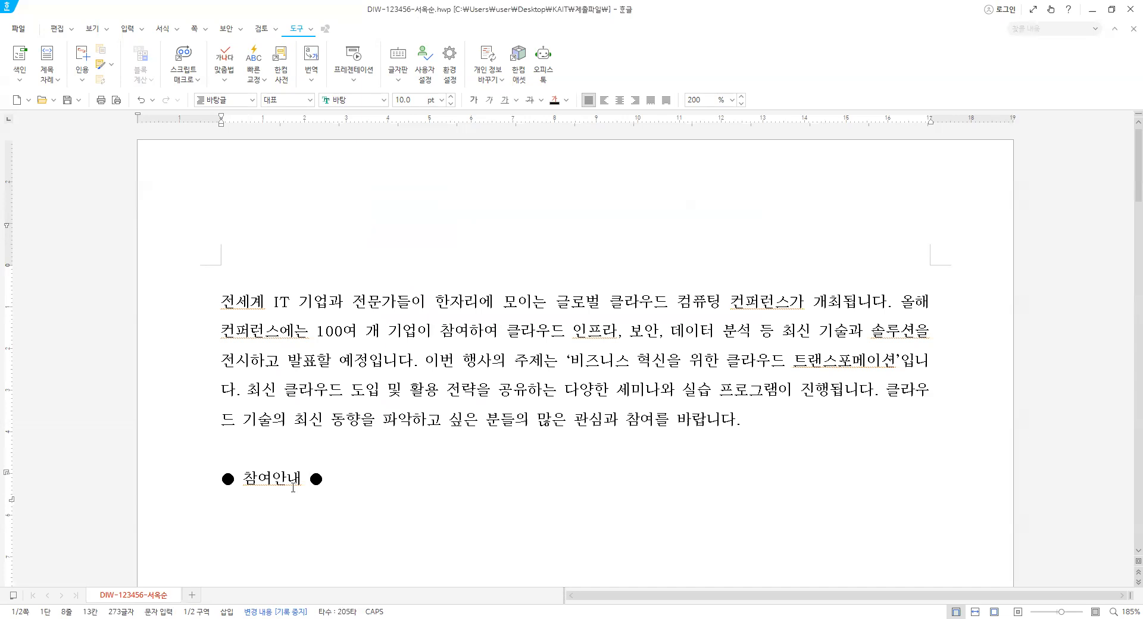
pyautogui.click(344, 484)
pyautogui.press('Return')
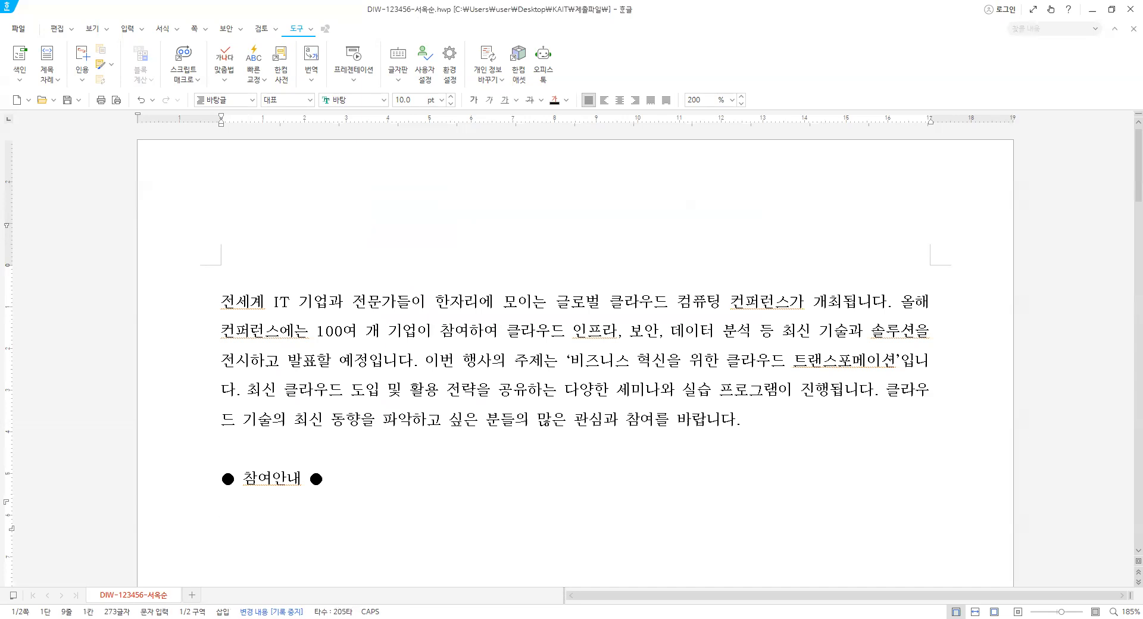
pyautogui.press('Return')
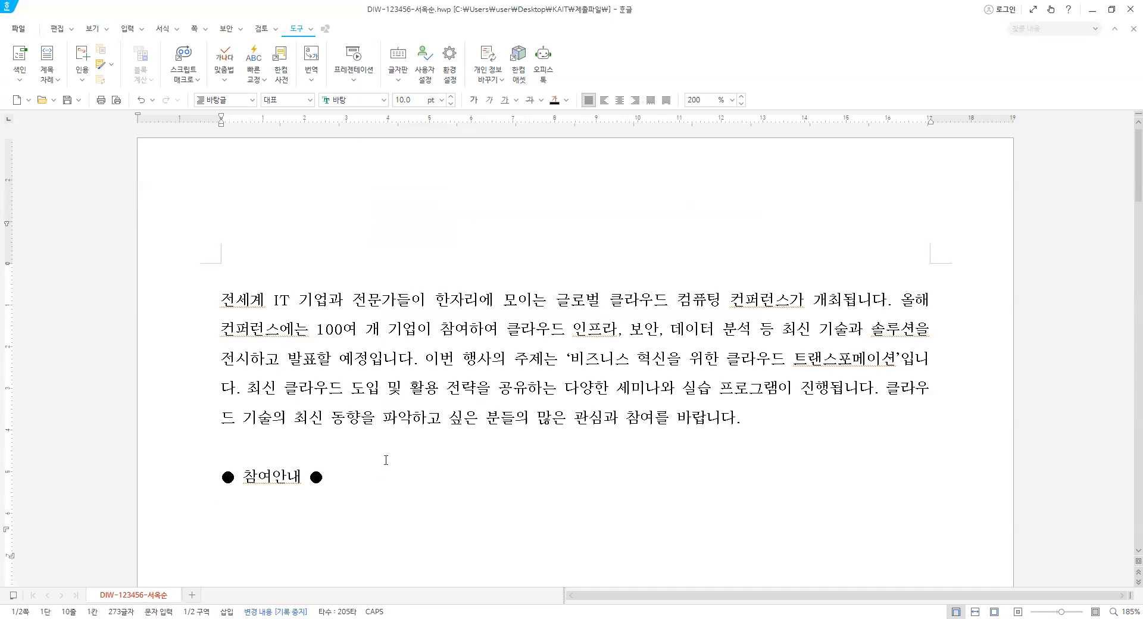
pyautogui.scroll(-3, 387, 456)
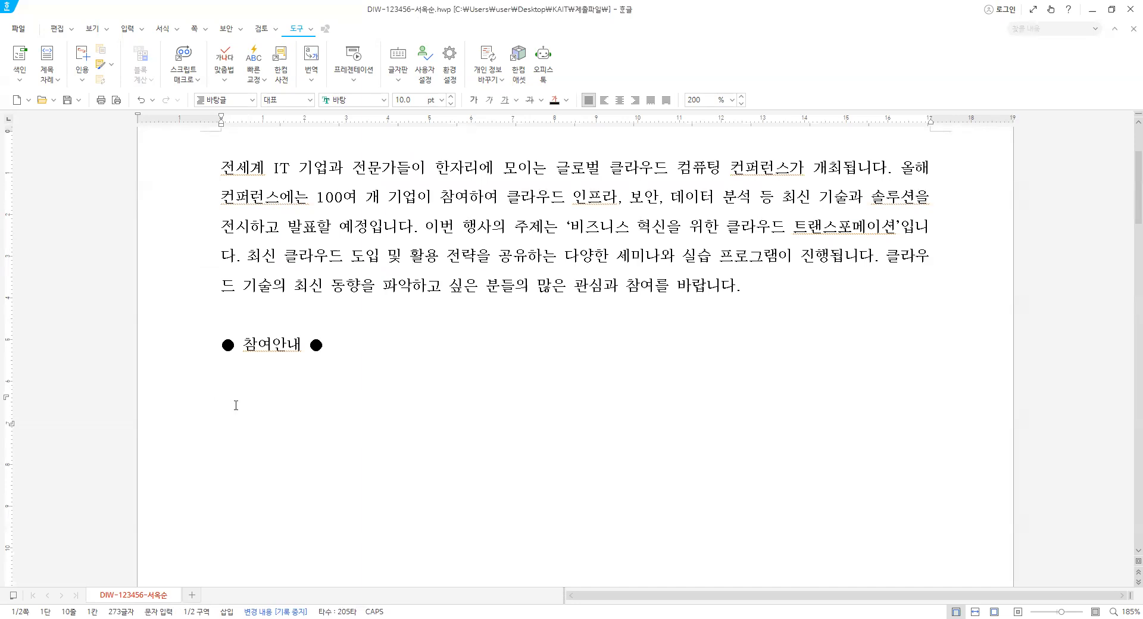
pyautogui.write('1.')
pyautogui.write(' 개최이')
pyautogui.write('ㄹ')
pyautogui.write(': 2025. 05. 15.(목) ~ 05. 17.(토) 10:00~19:00 2. 장  소 : 삼성동 코엑스 별관 3층, 4층 3. 대  상 : IT 관리자, 클라우드 엔지니어, 스타트업 창업자, 기업 임원, 연구원, 일반인 4. 기  타 : 홈페이지(http://www.idh.or.kr) 참조')
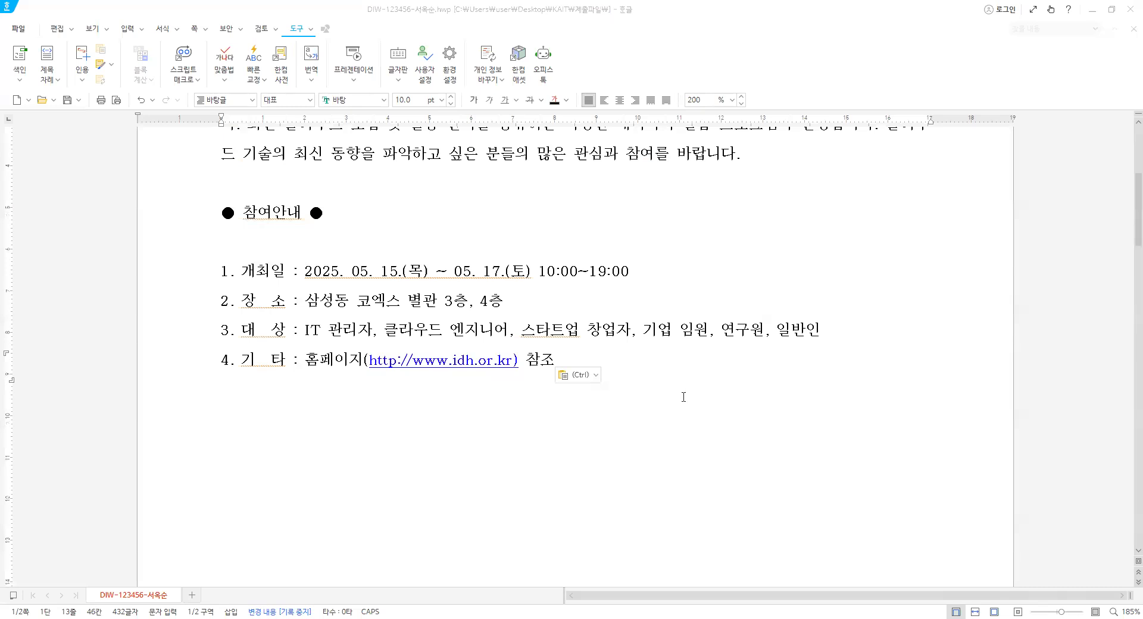
# Leave an unnumbered blank line after item 4, then insert the ※ symbol followed by the heading "기타사항"
pyautogui.press('Return')
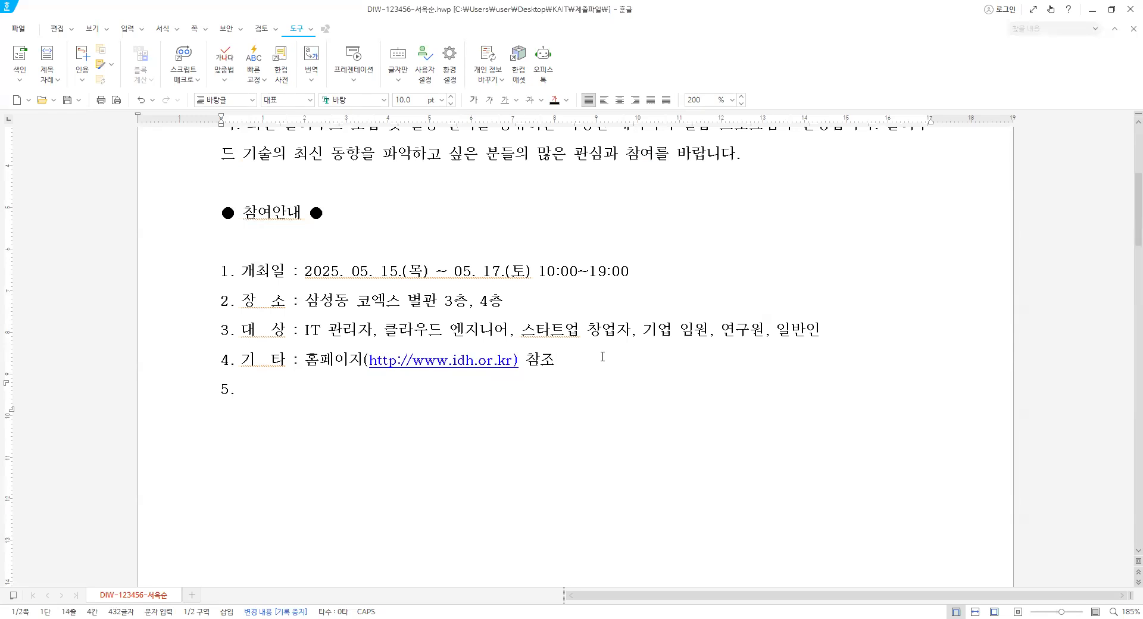
pyautogui.press('BackSpace')
pyautogui.press('Return')
pyautogui.hotkey('ctrl', 'F10')
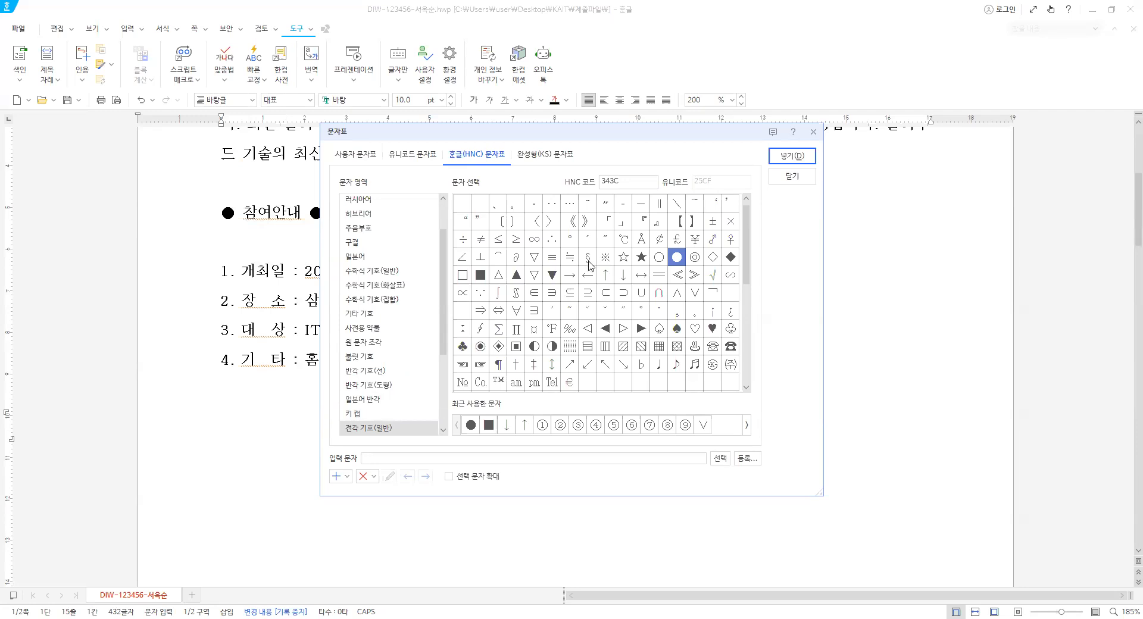
pyautogui.click(608, 259)
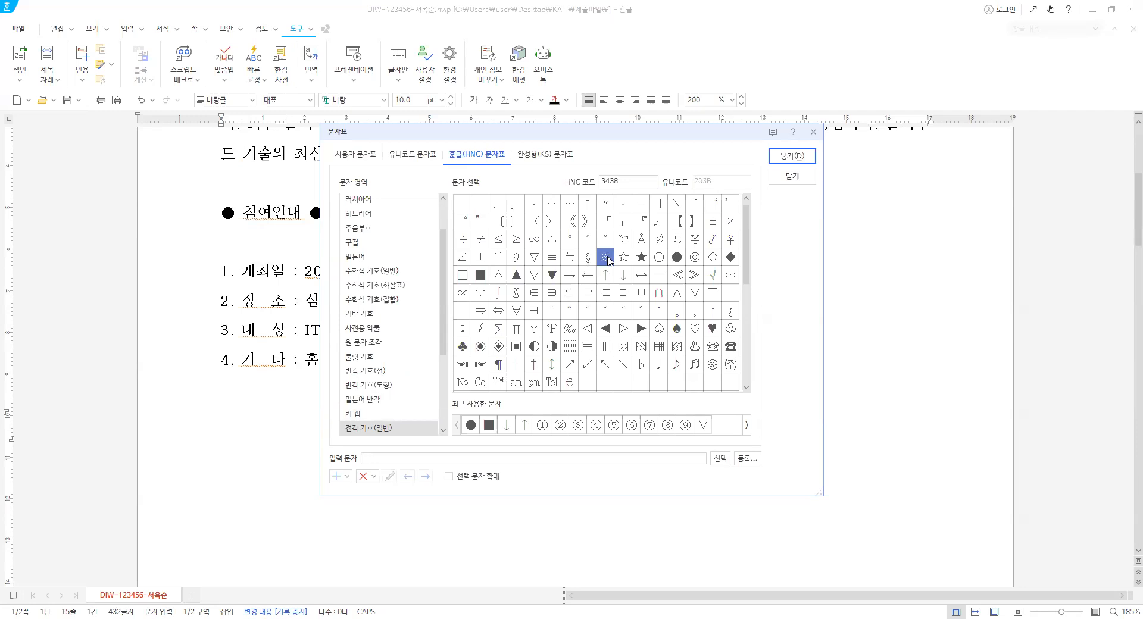
pyautogui.click(791, 158)
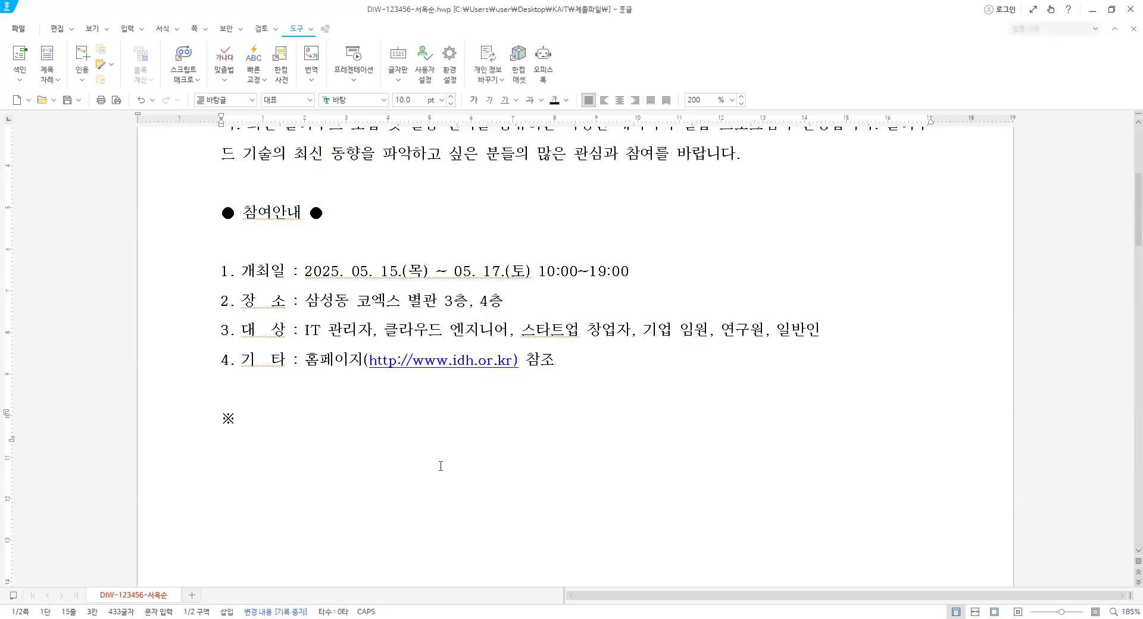
pyautogui.write('기타사항')
pyautogui.press('Return')
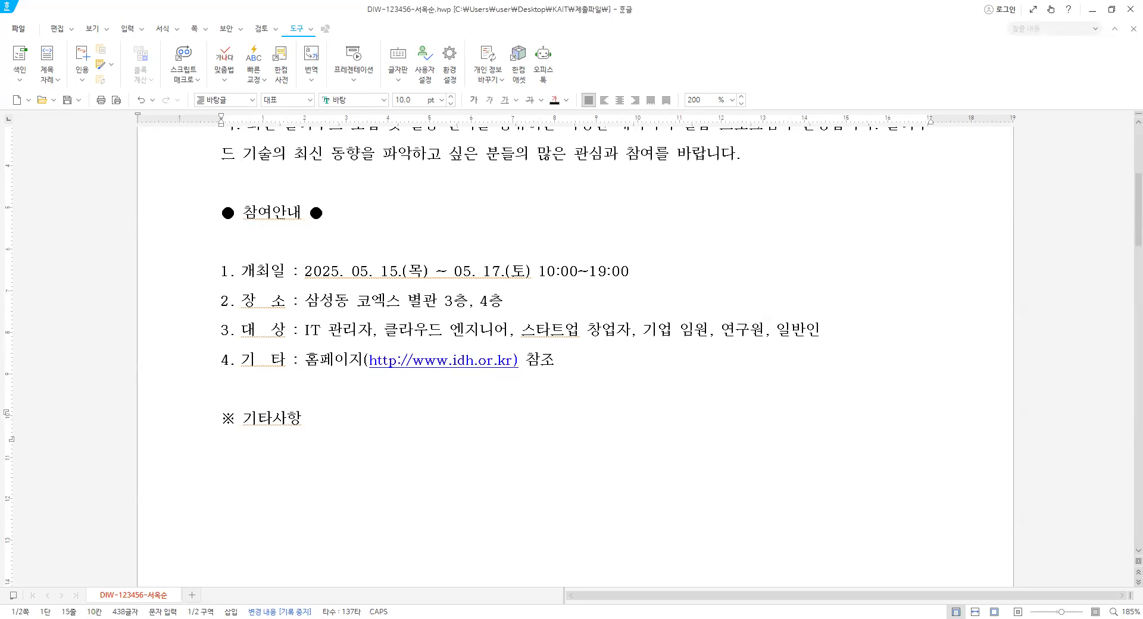
# Below the ※ heading, enter the two dashed notes from "- 특별 세션을 통해 실시간" through "구축 성공 사례 발표도 준비되어 있습니다."
pyautogui.press('Return')
pyautogui.press('BackSpace')
pyautogui.press('Return')
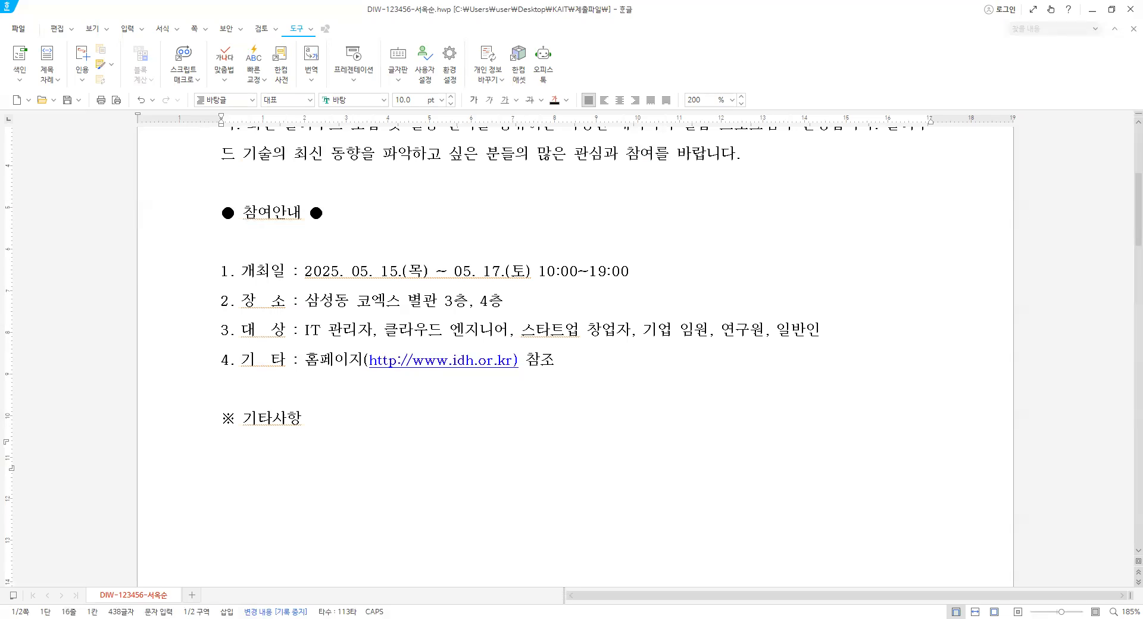
pyautogui.press('Hangul')
pyautogui.write('- 특별 세션을 통해 실시간 헐리우드의 보안 위협 분석을 시연하고, 대응 전략 및 솔루션을 소개하면서')
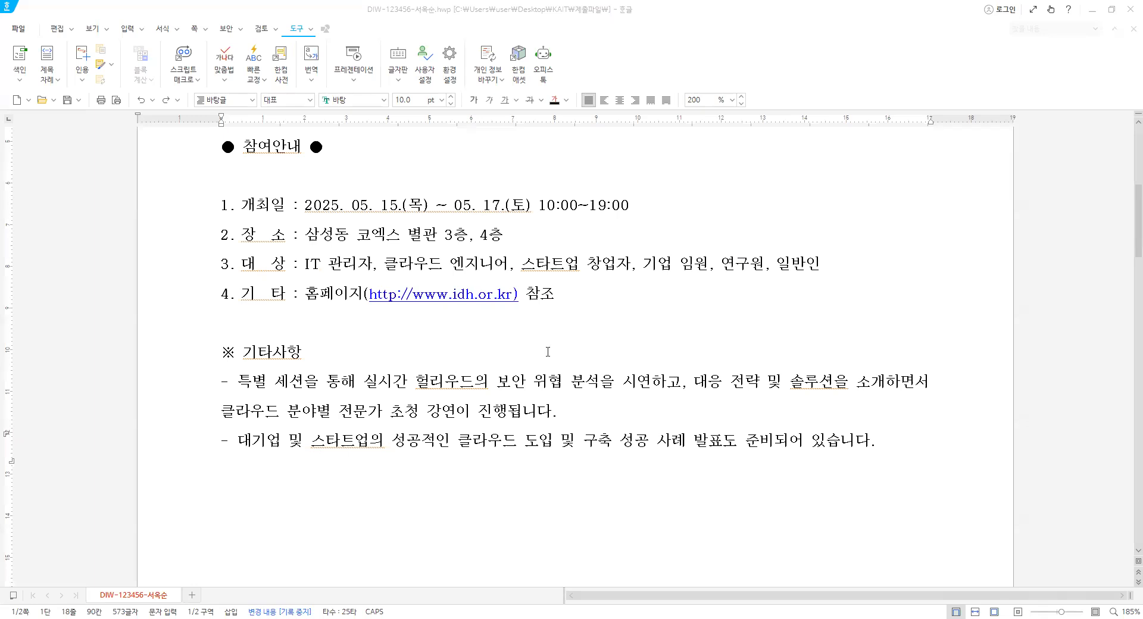
# Leave a blank line after the last note and enter the date "2025. 04. 26."
pyautogui.click(899, 439)
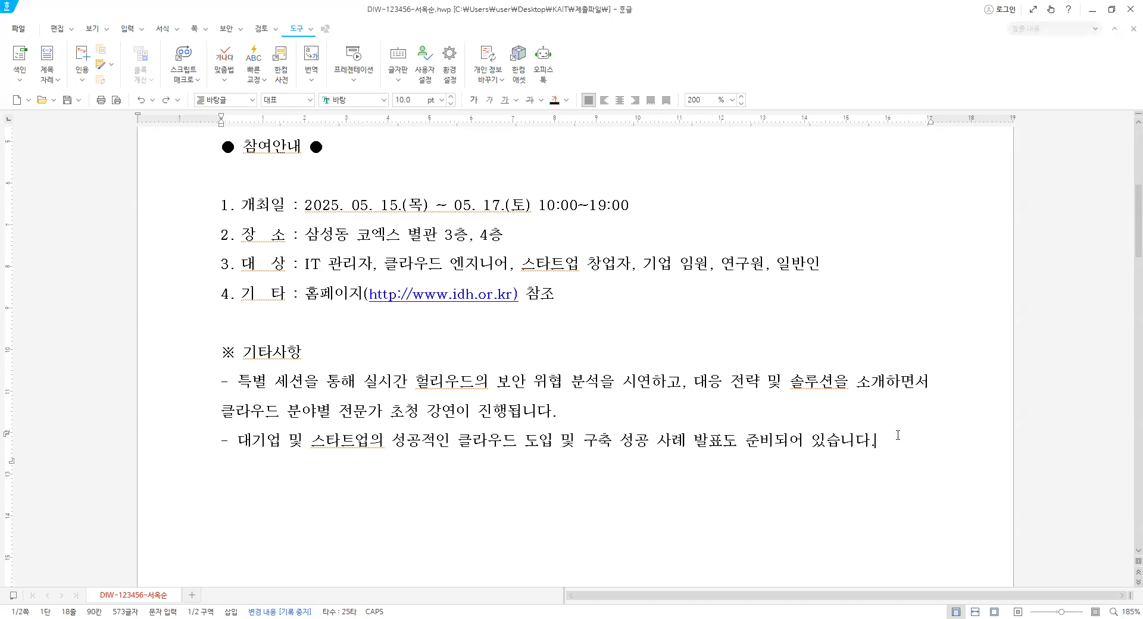
pyautogui.press('Return')
pyautogui.press('Return')
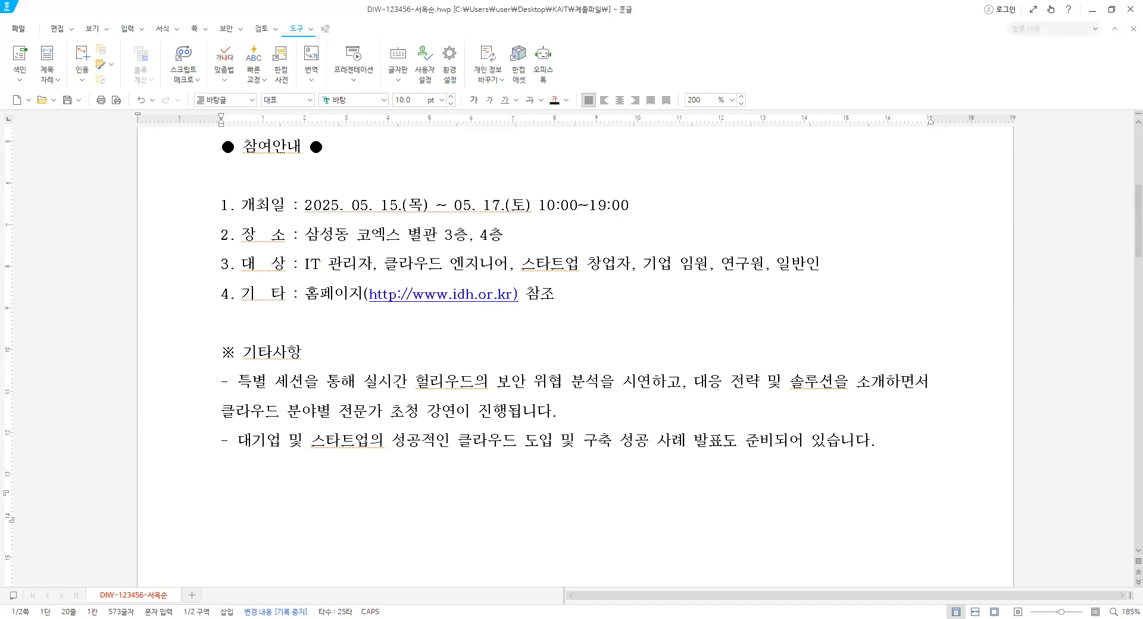
pyautogui.write('2025. 04. 2')
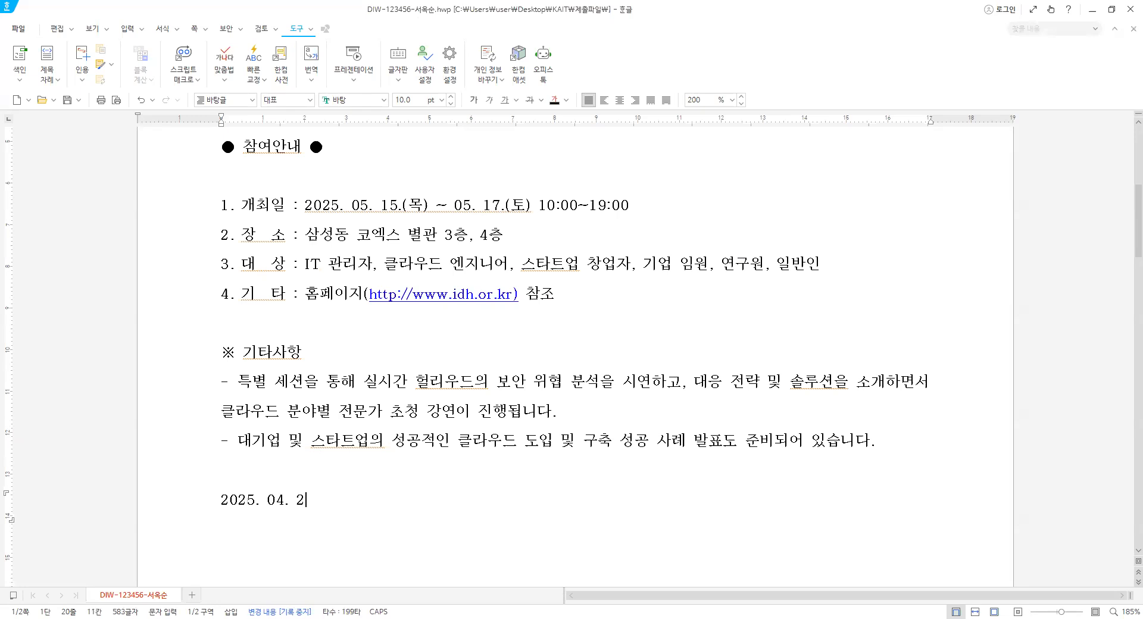
pyautogui.write('6.')
# Leave a blank line below the date and enter the organization name "글로벌멀티클라우드협의회"
pyautogui.press('Return')
pyautogui.press('Return')
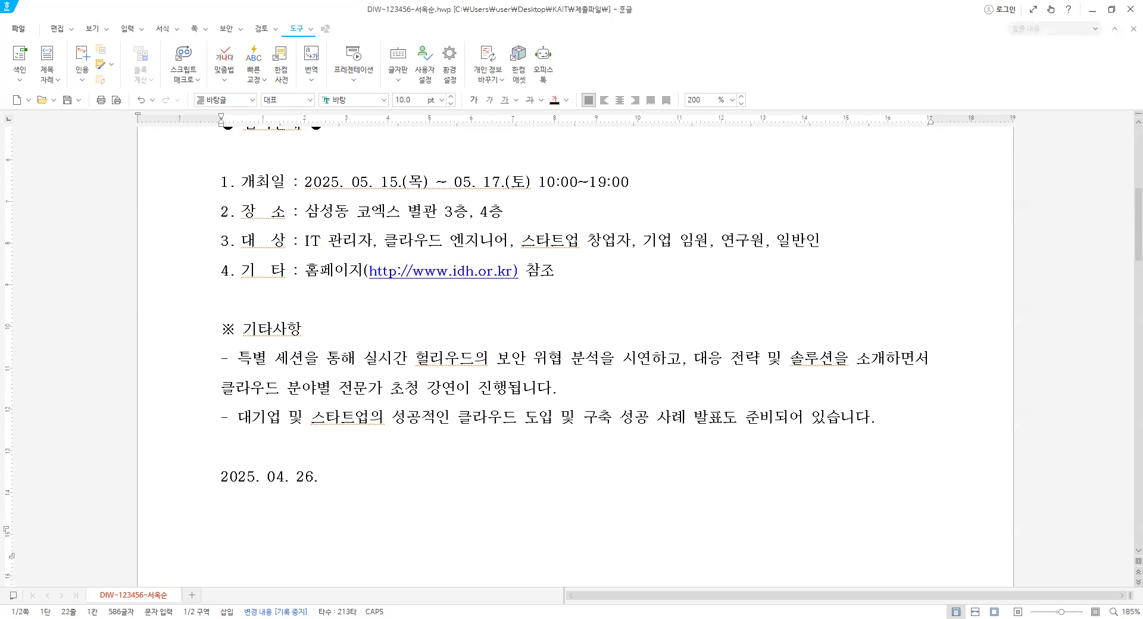
pyautogui.write('ㄱ글리')
pyautogui.press('BackSpace')
pyautogui.write('ㄹㅎ')
pyautogui.press('BackSpace')
pyautogui.press('BackSpace')
pyautogui.write('로벌멀티클라우드협의회')
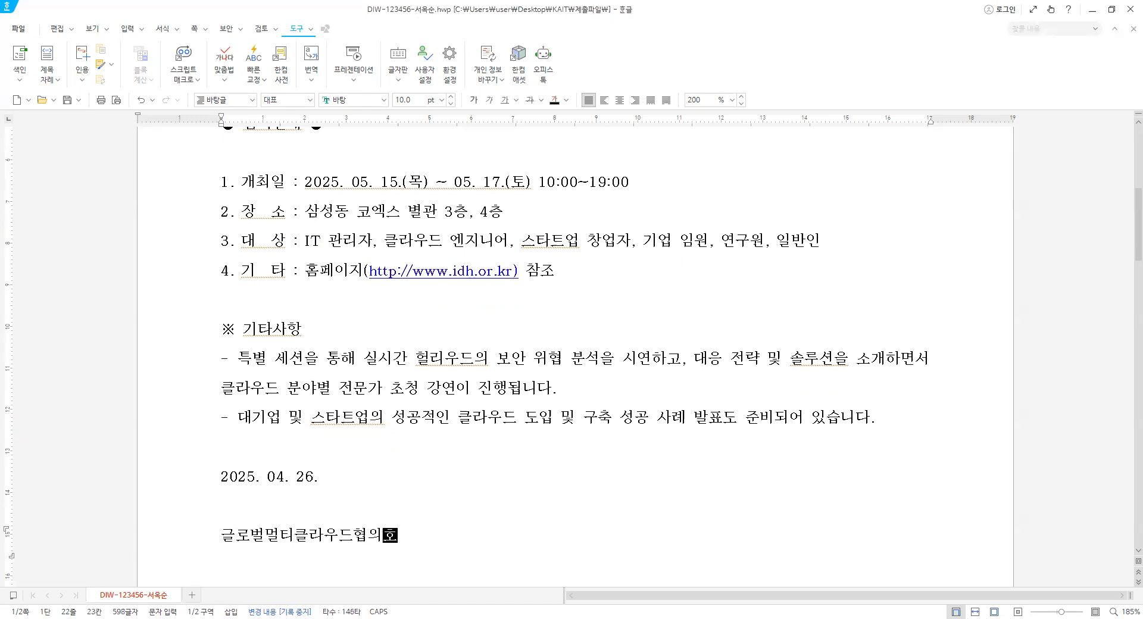
pyautogui.press('Return')
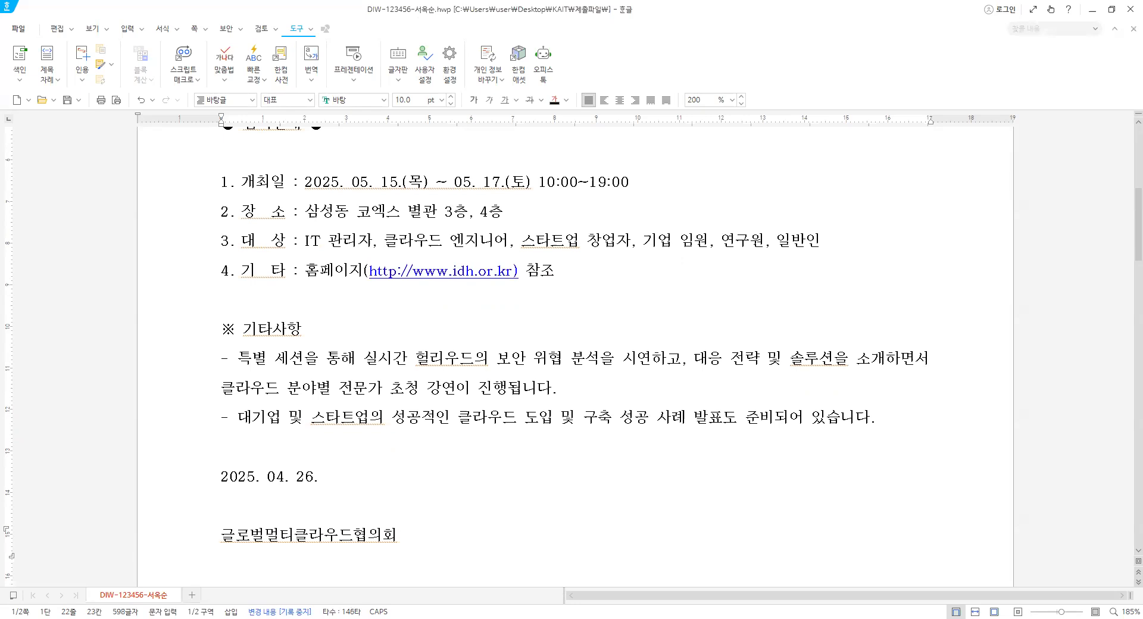
# Review the typed announcement from the opening paragraph down to the organization name
pyautogui.scroll(-3, 597, 382)
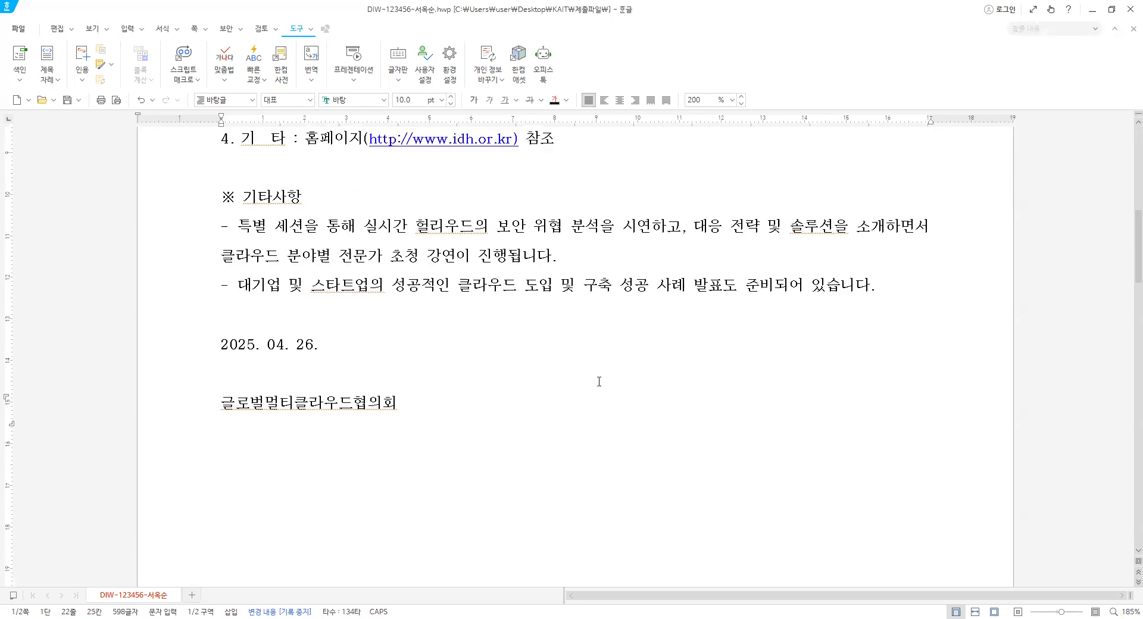
pyautogui.scroll(6, 610, 393)
pyautogui.scroll(3, 609, 394)
pyautogui.scroll(-8, 661, 357)
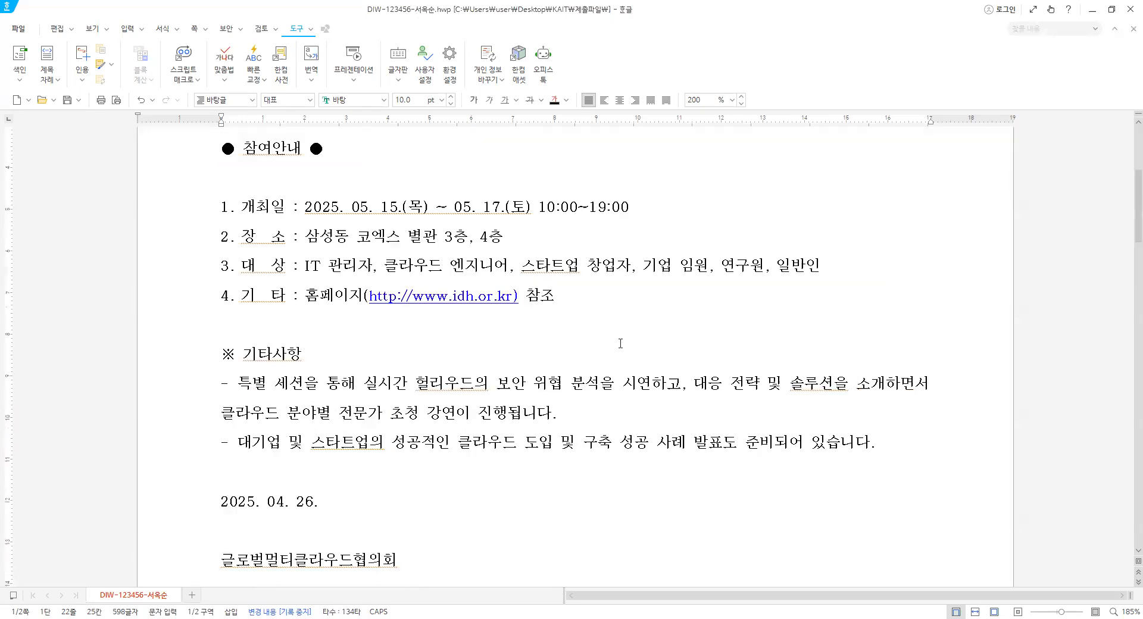
pyautogui.scroll(10, 665, 394)
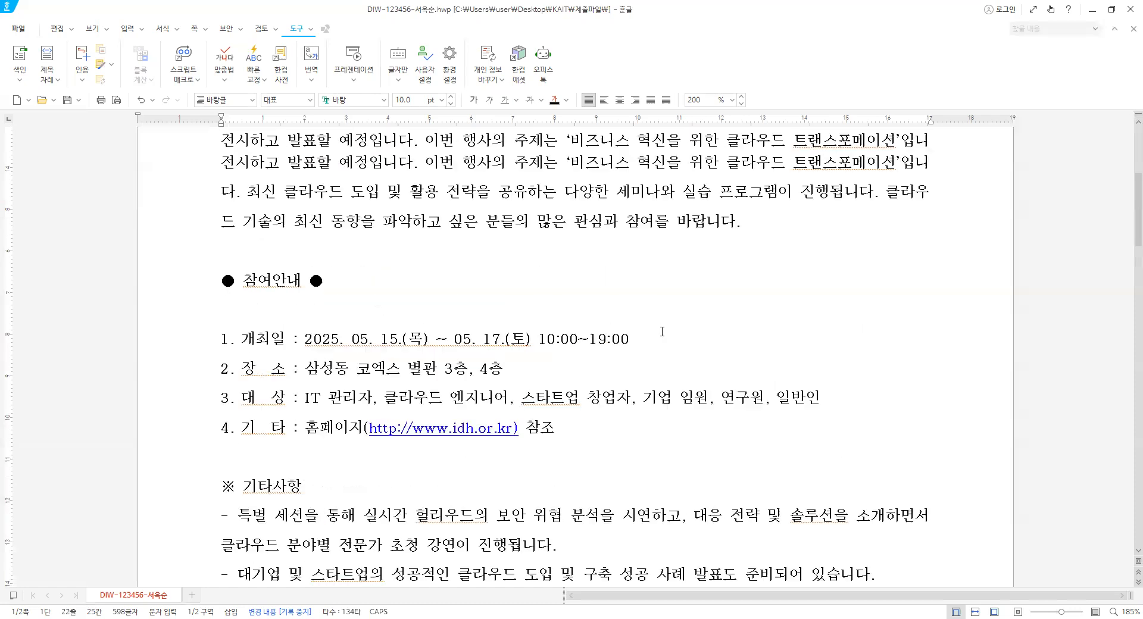
pyautogui.click(756, 379)
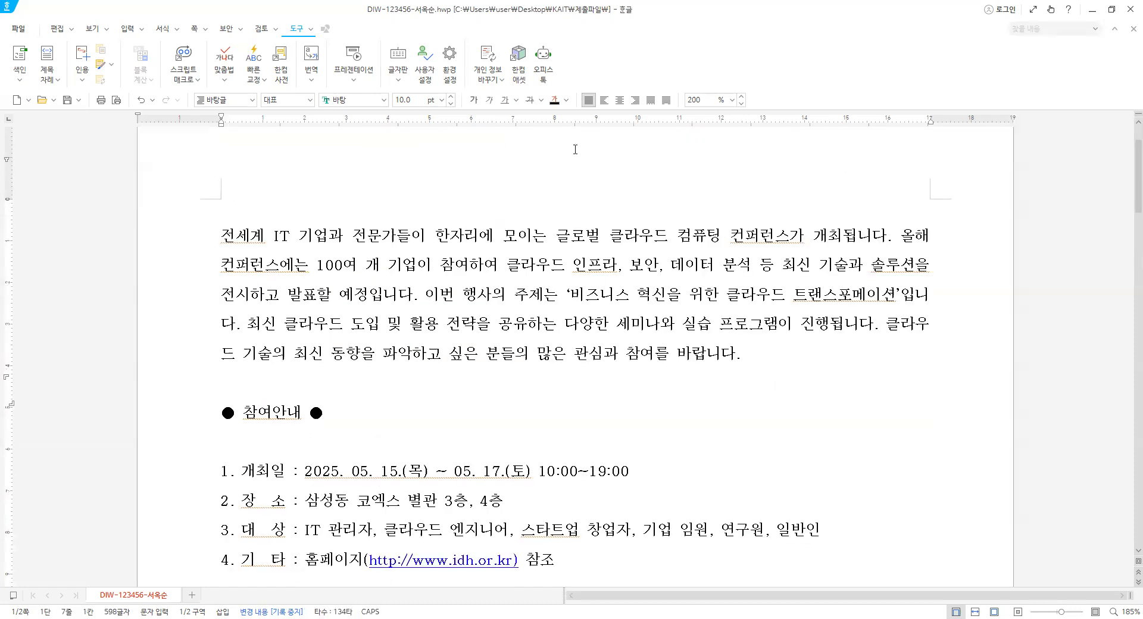
pyautogui.scroll(-2, 353, 431)
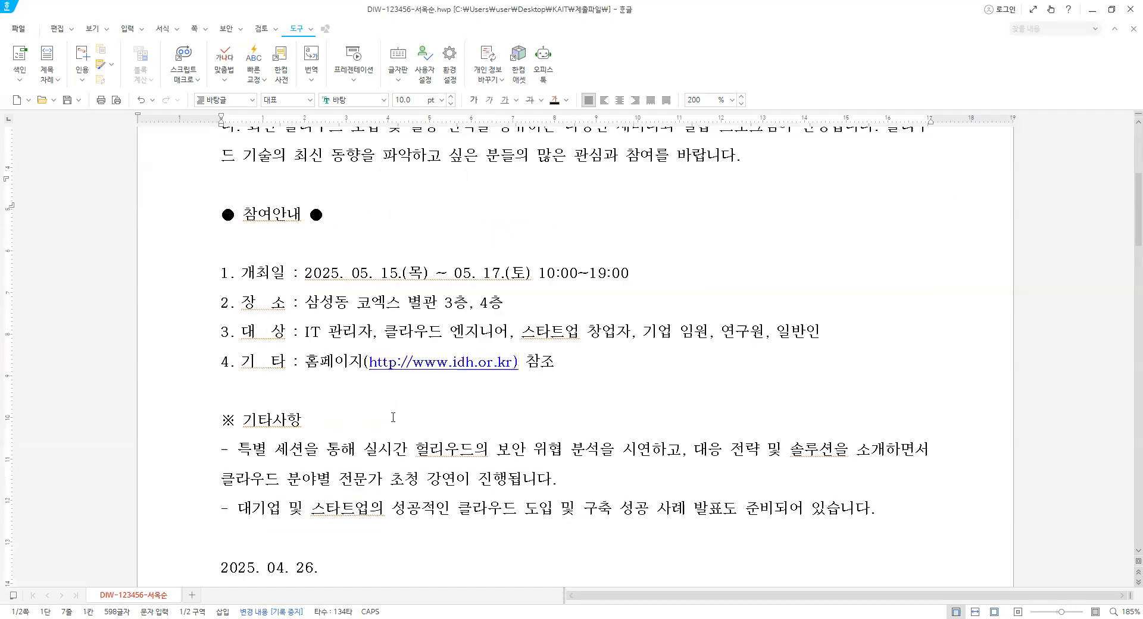
pyautogui.scroll(-4, 533, 437)
pyautogui.scroll(6, 540, 447)
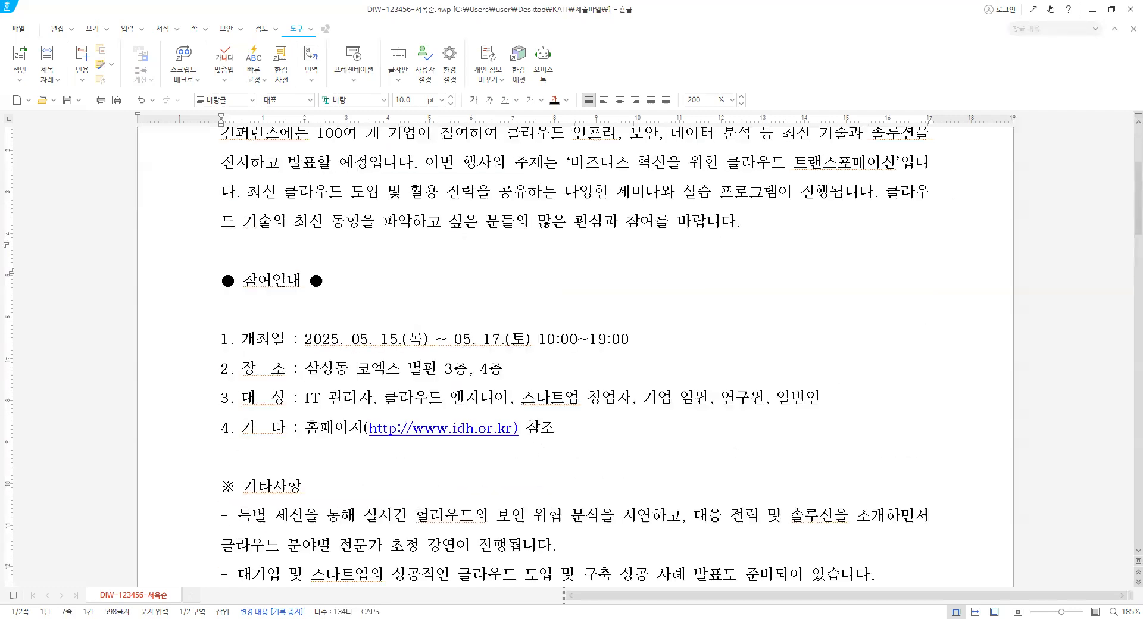
# Create an unstyled header (모양 없음) for both pages (양쪽) from the start of the document
pyautogui.click(222, 282)
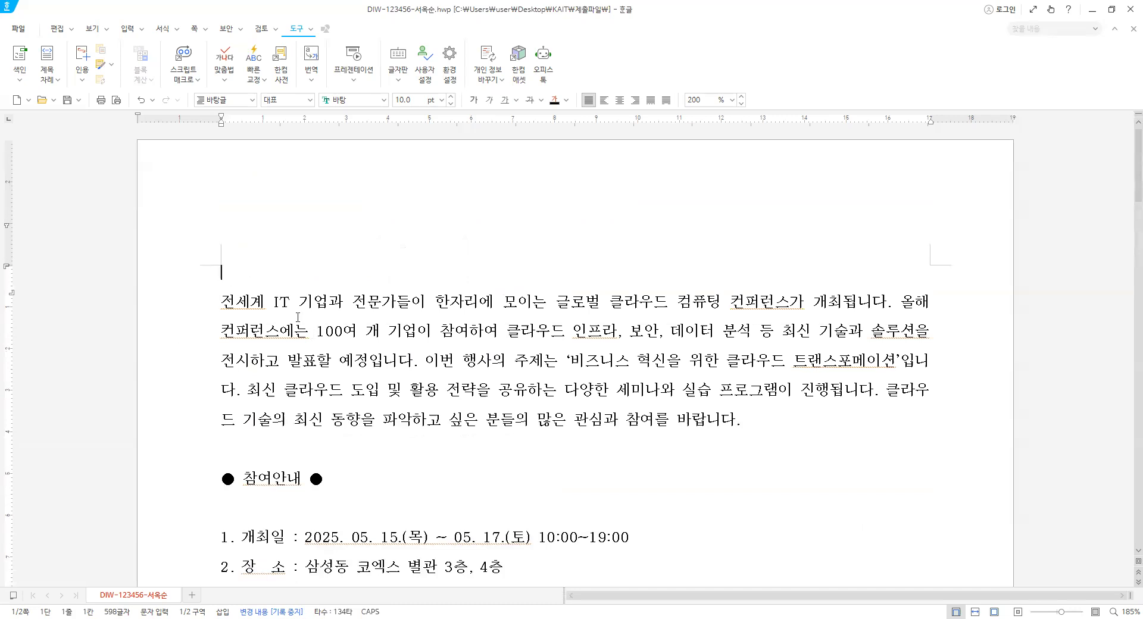
pyautogui.press('Hangul')
pyautogui.click(129, 30)
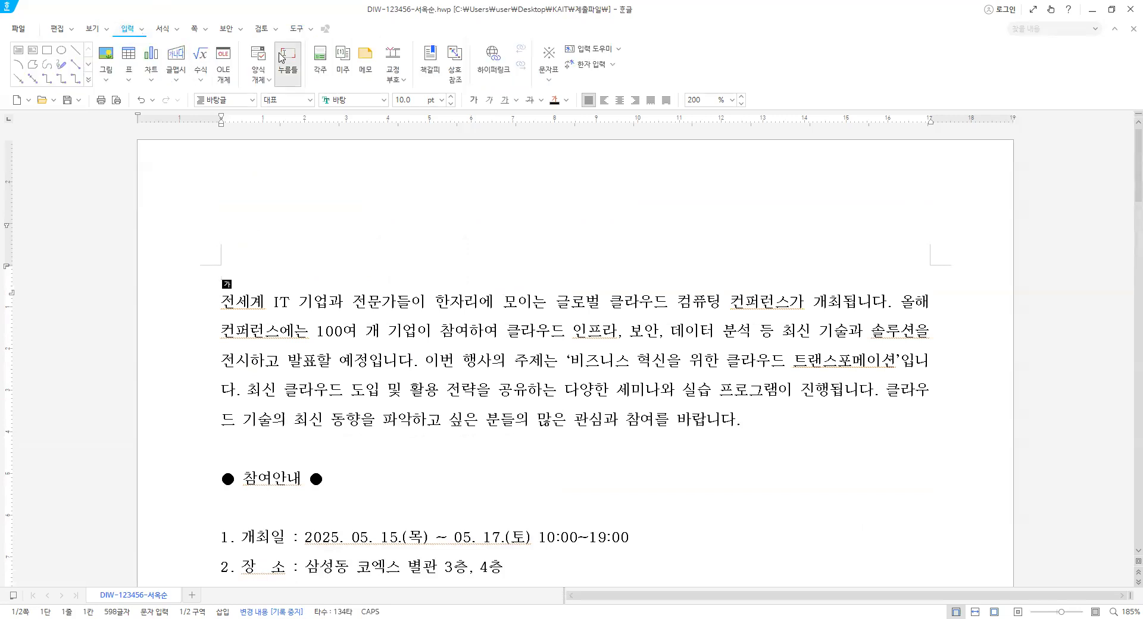
pyautogui.click(199, 29)
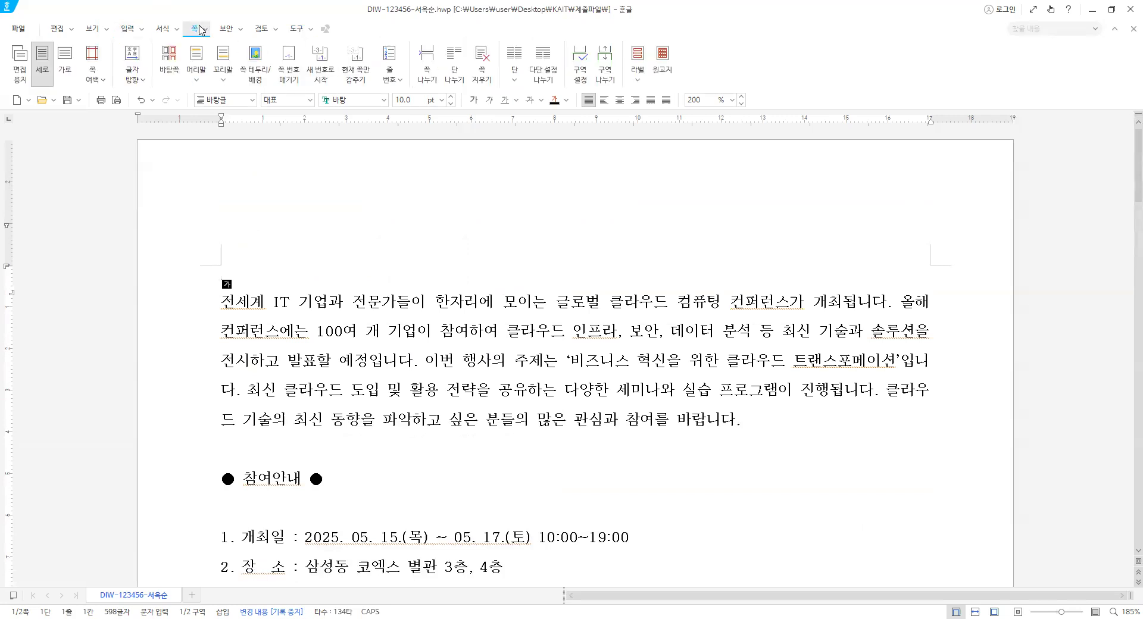
pyautogui.click(200, 82)
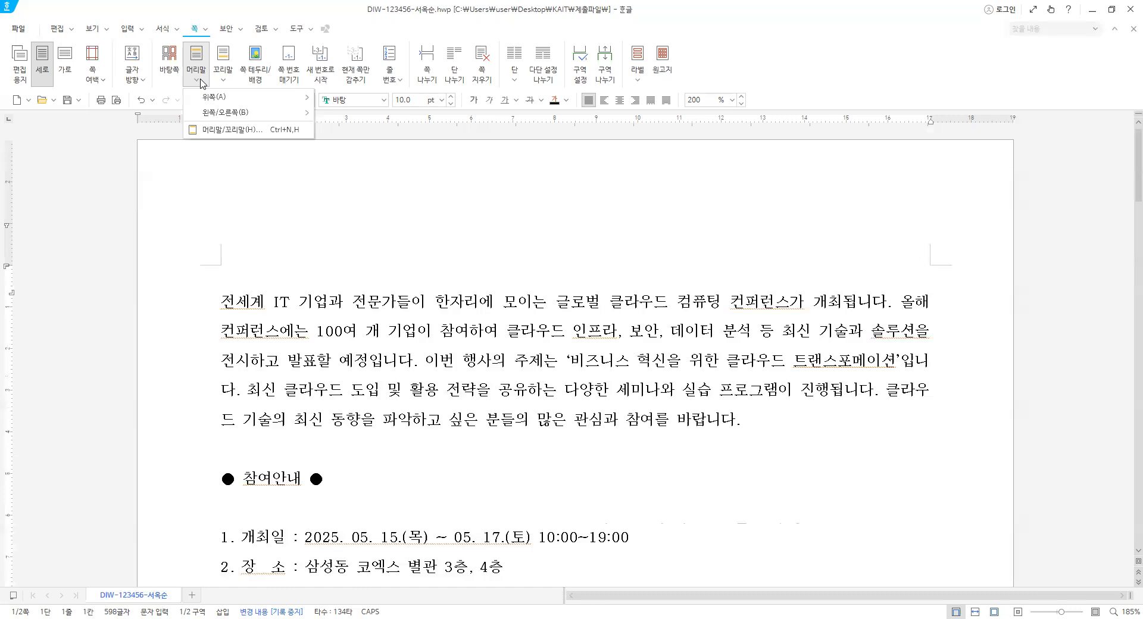
pyautogui.click(216, 134)
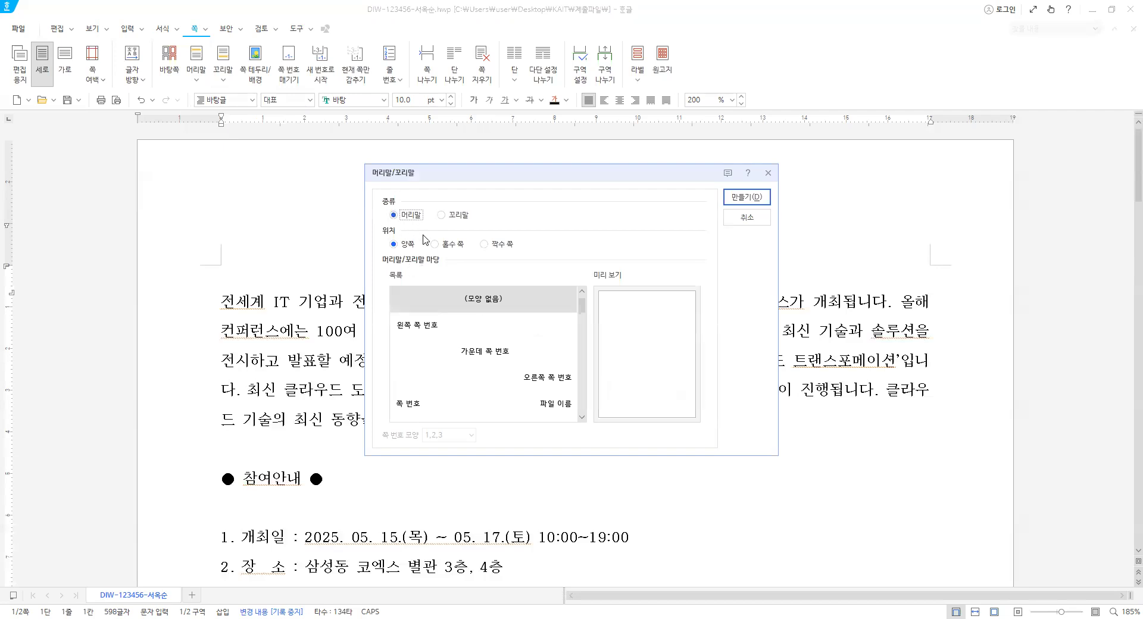
pyautogui.click(738, 203)
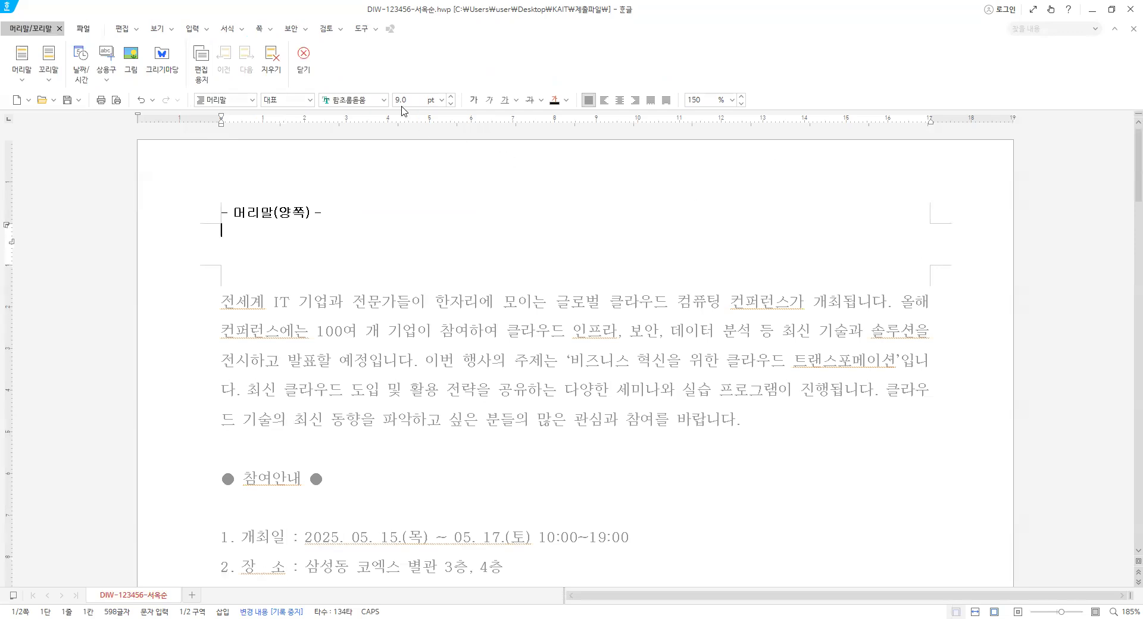
# In the header, set the font to 궁서, align it right, enter "DIAT" and leave header editing
pyautogui.click(384, 99)
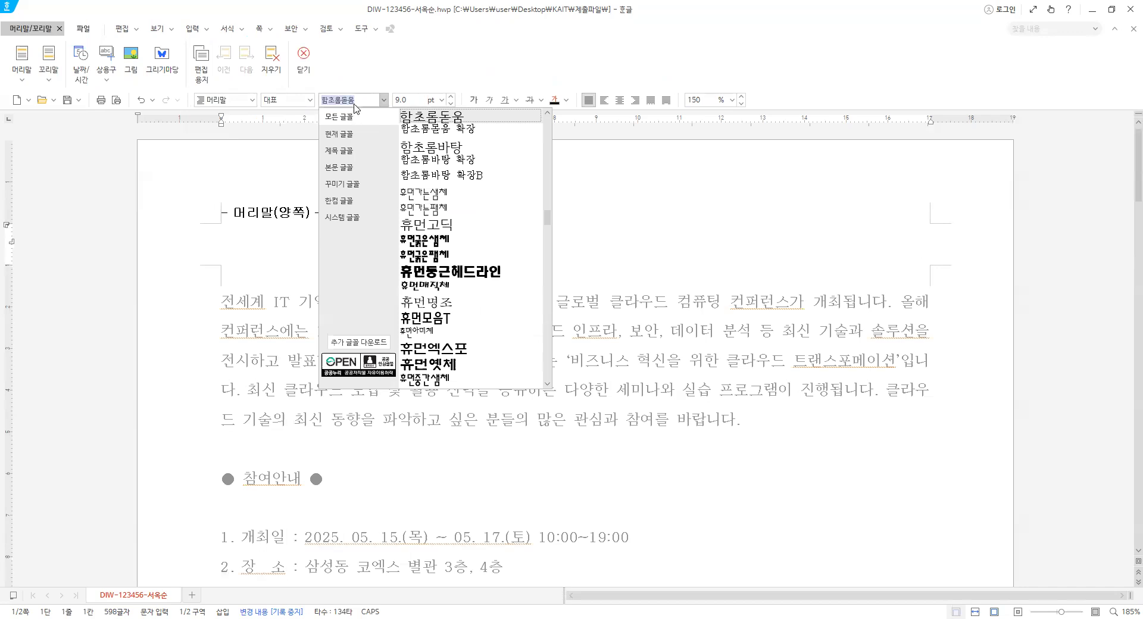
pyautogui.write('궁서')
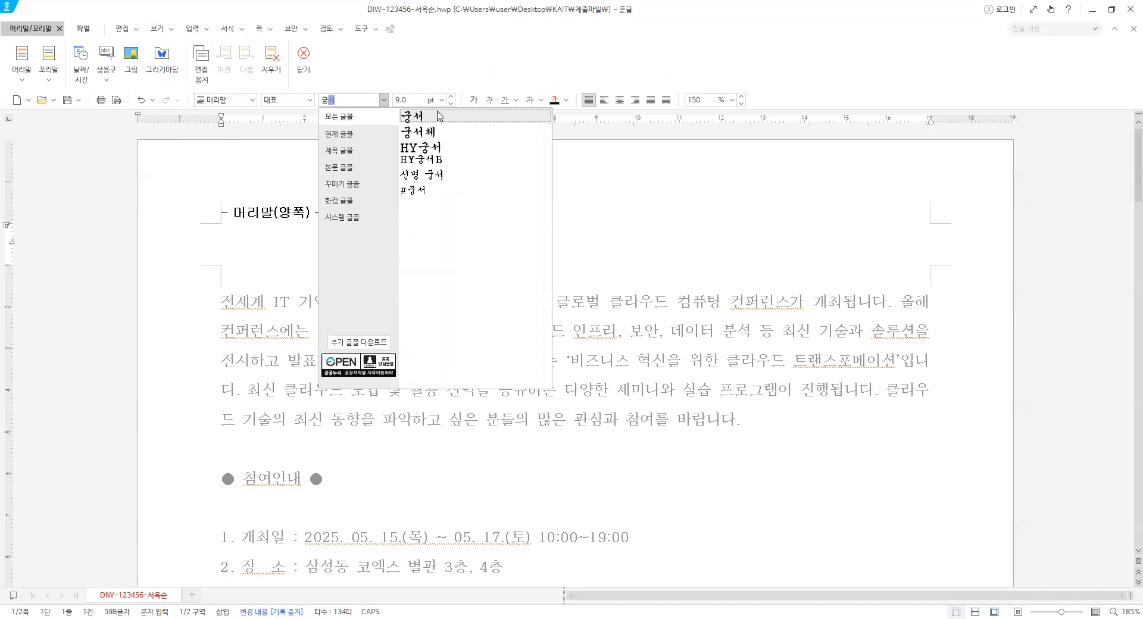
pyautogui.click(437, 115)
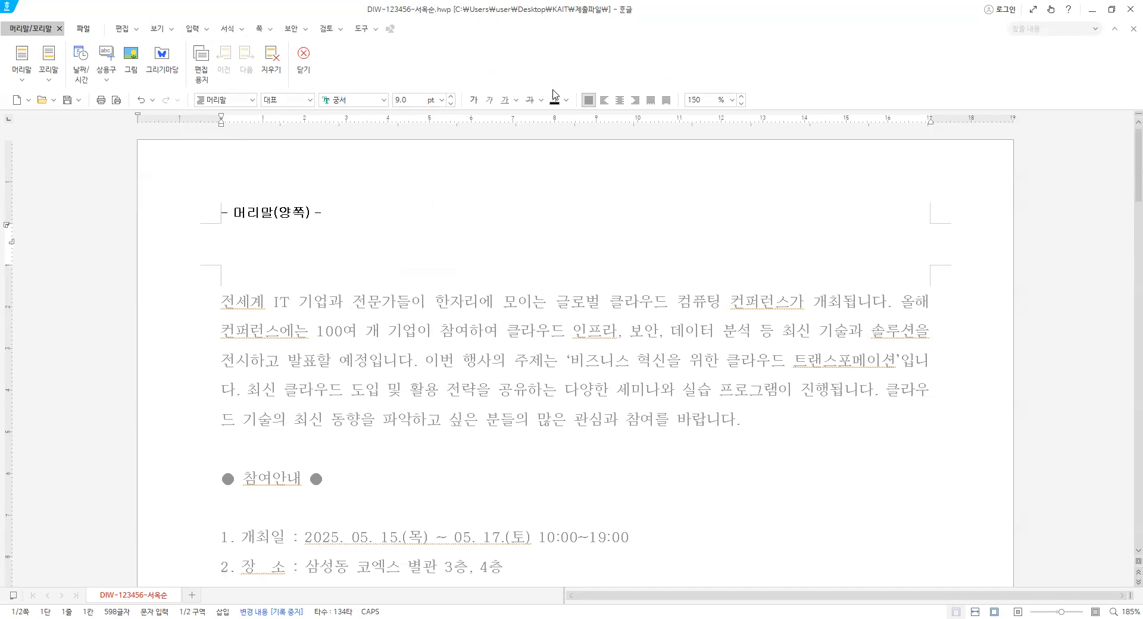
pyautogui.click(636, 101)
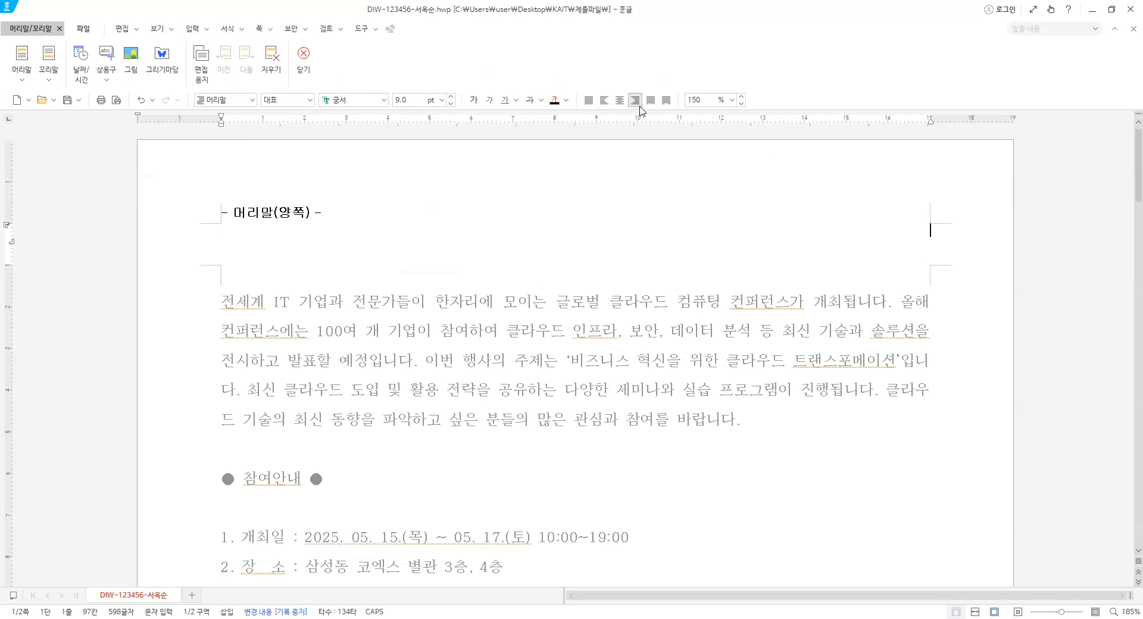
pyautogui.write('DIAT')
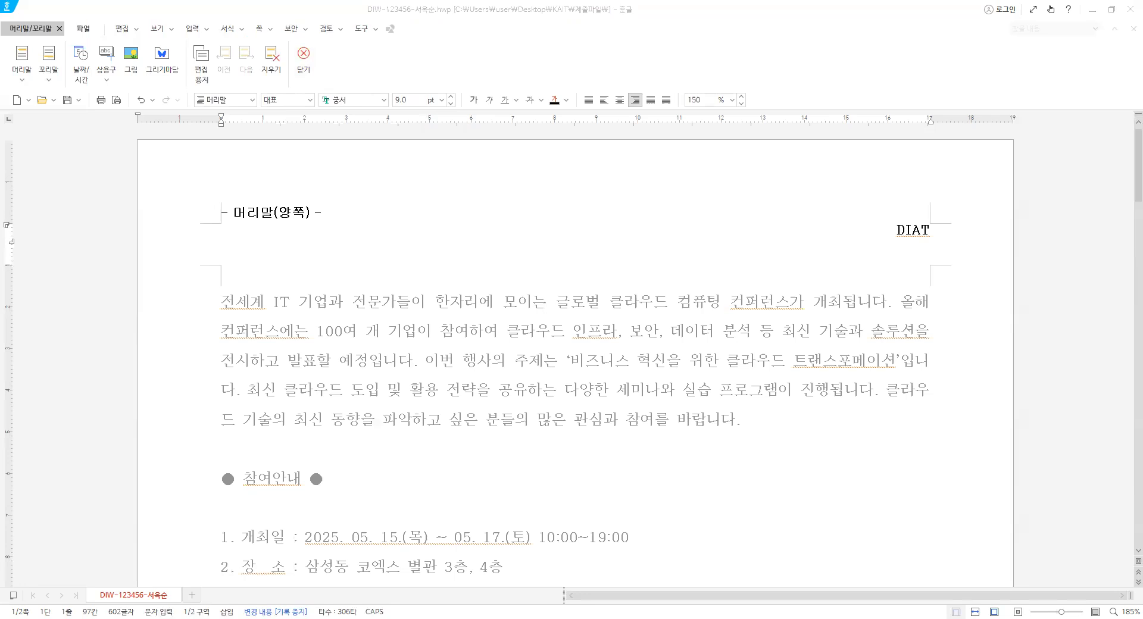
pyautogui.click(304, 53)
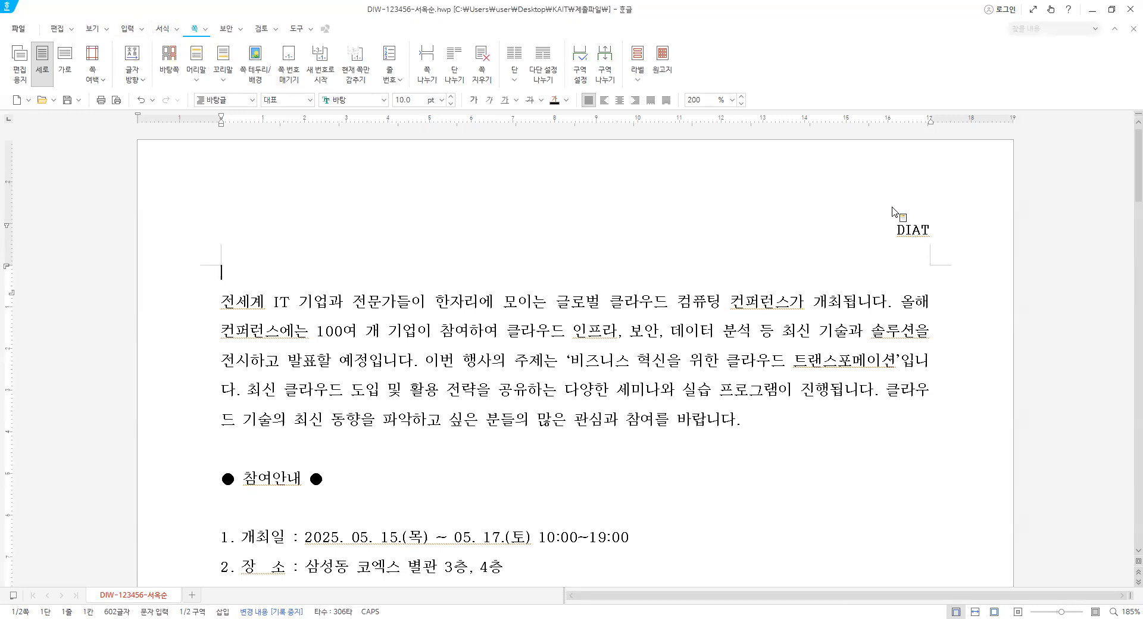
# Reopen the "DIAT" header to view it in editing mode and close it again
pyautogui.doubleClick(919, 236)
pyautogui.doubleClick(918, 235)
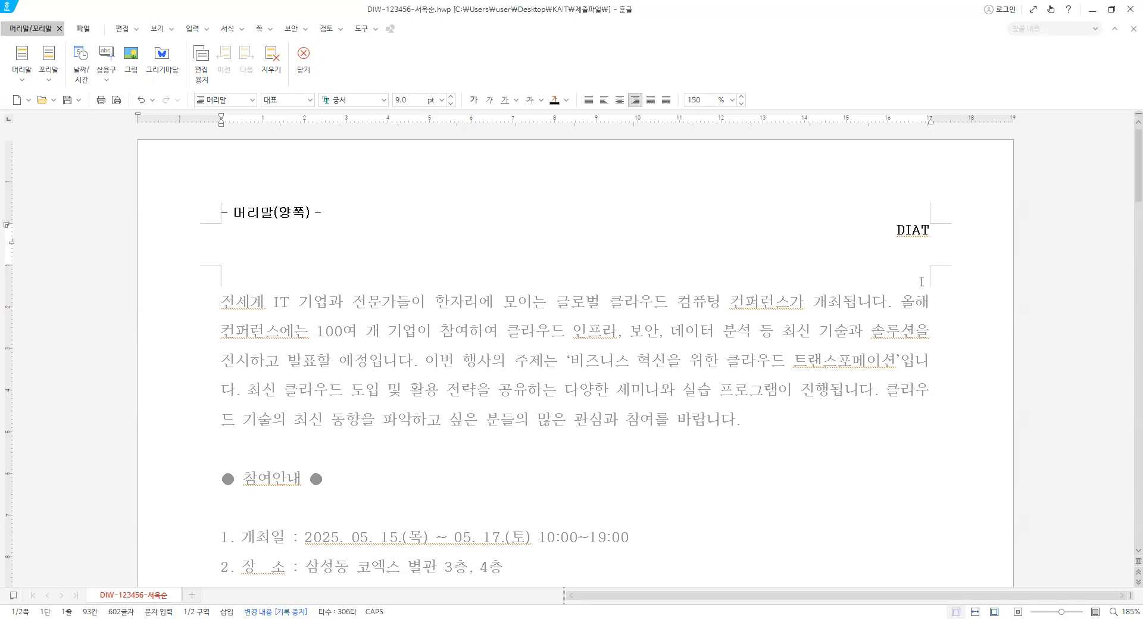
pyautogui.click(303, 57)
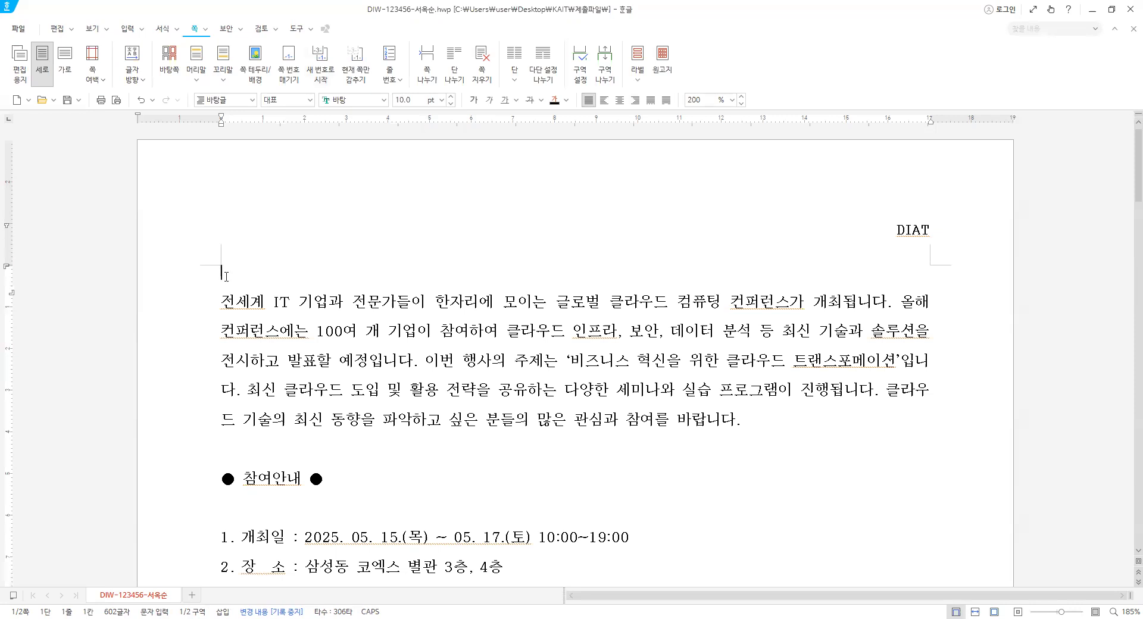
# Start a 글맵시 on the empty first line with the text "클라우드컴퓨팅컨퍼런스"
pyautogui.click(128, 30)
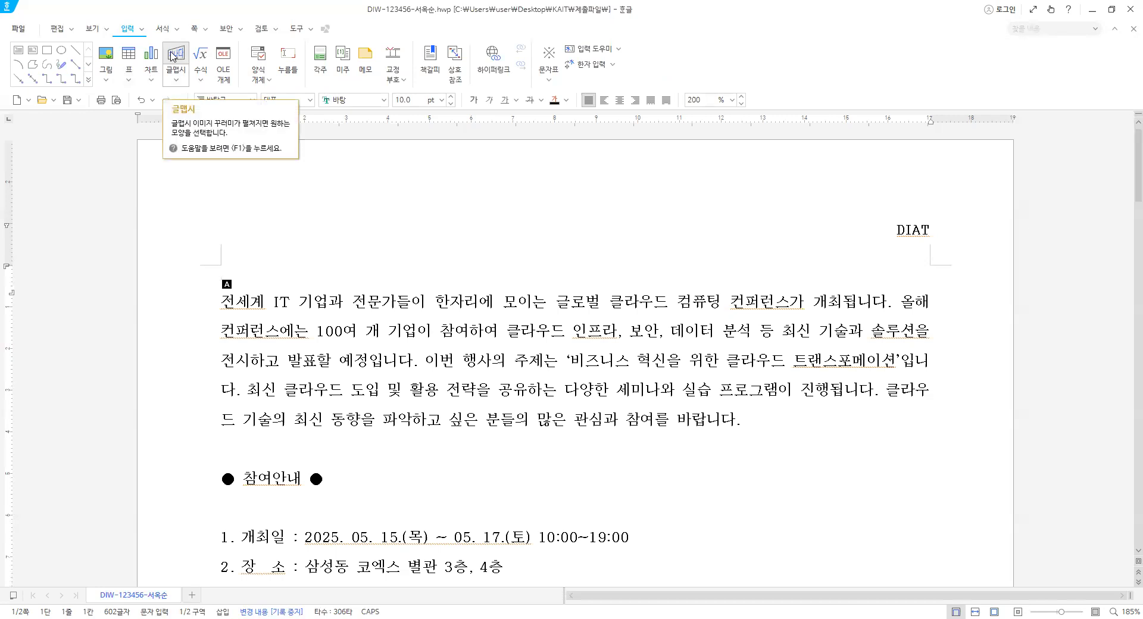
pyautogui.click(174, 57)
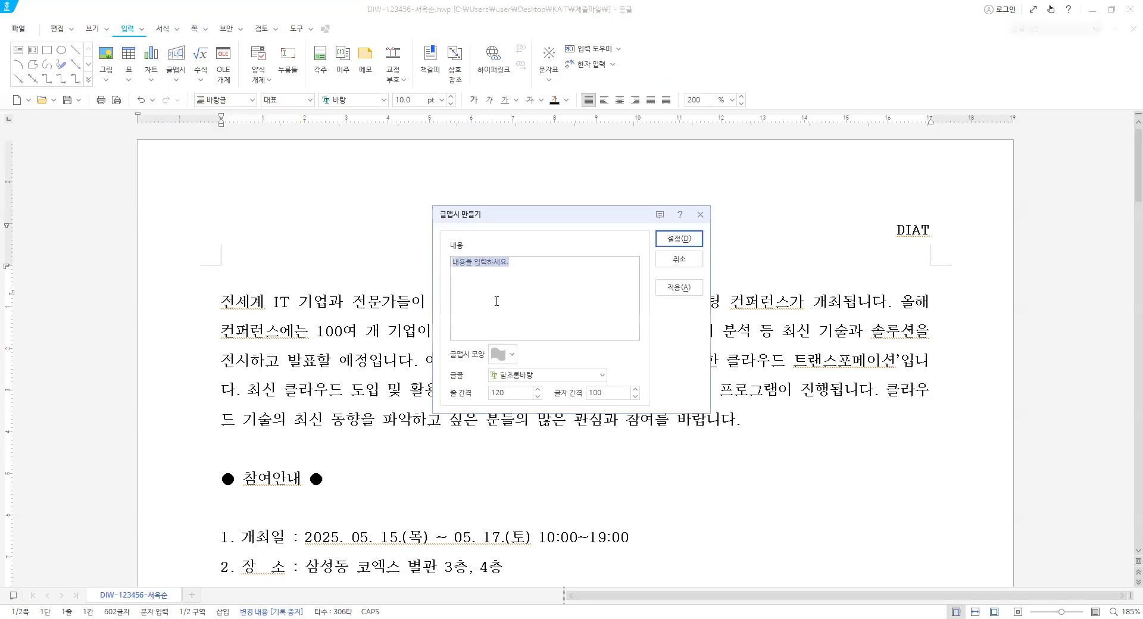
pyautogui.write('클라욷')
pyautogui.write('드')
pyautogui.write('컴퓨팅컨퍼')
pyautogui.write('런스')
pyautogui.click(473, 267)
pyautogui.click(502, 268)
pyautogui.click(529, 264)
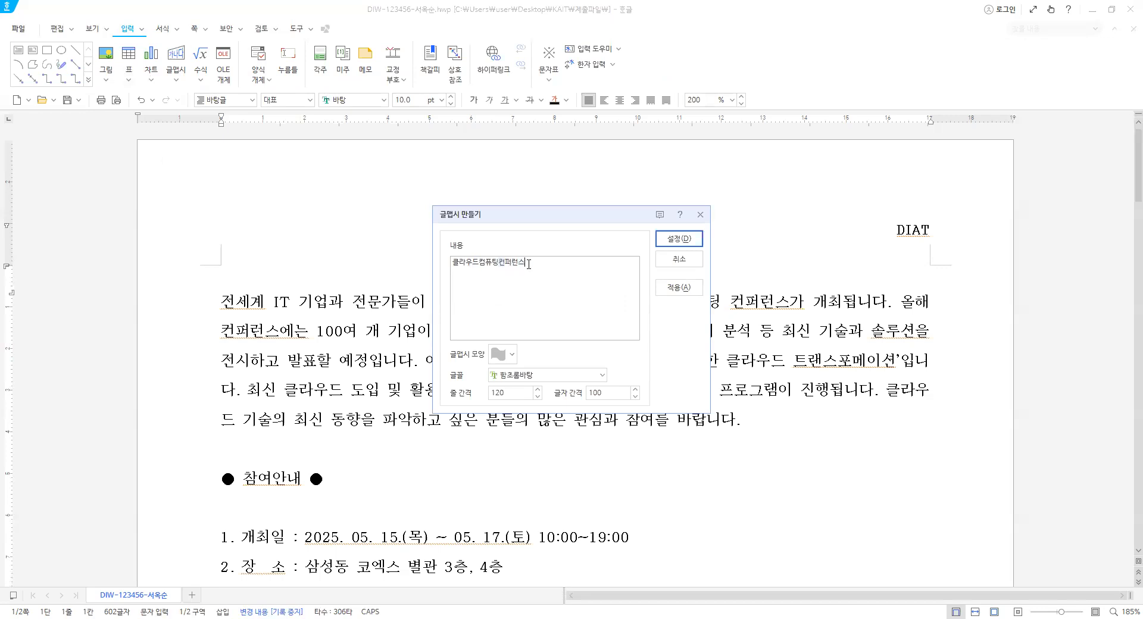
# Give the 글맵시 the hexagon shape and the 맑은 고딕 font, and insert it into the document
pyautogui.click(511, 355)
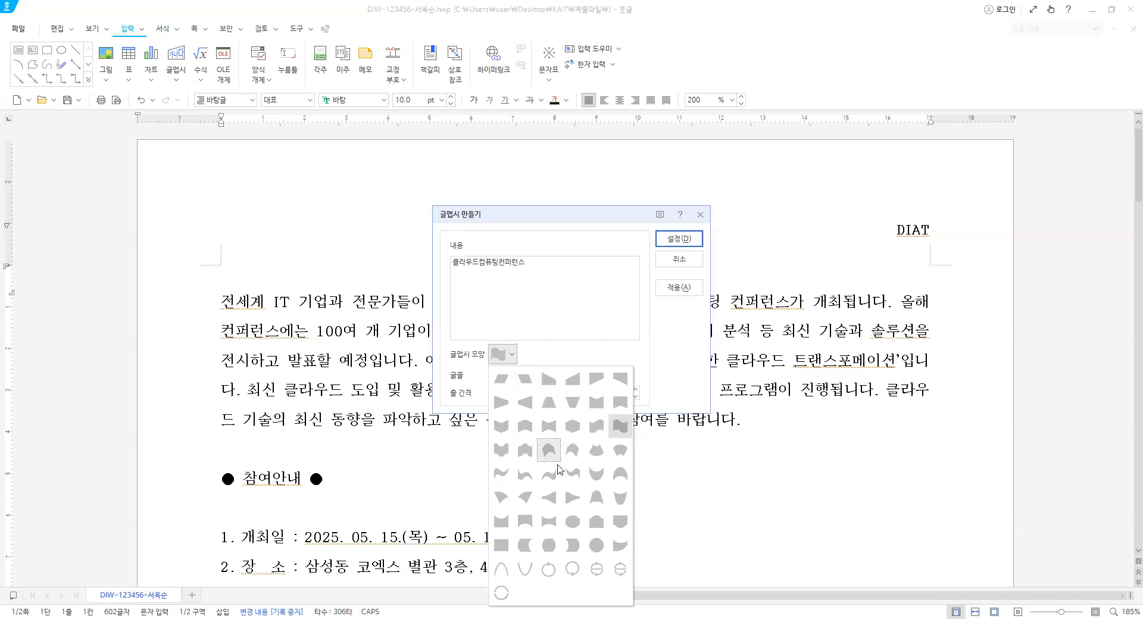
pyautogui.click(571, 429)
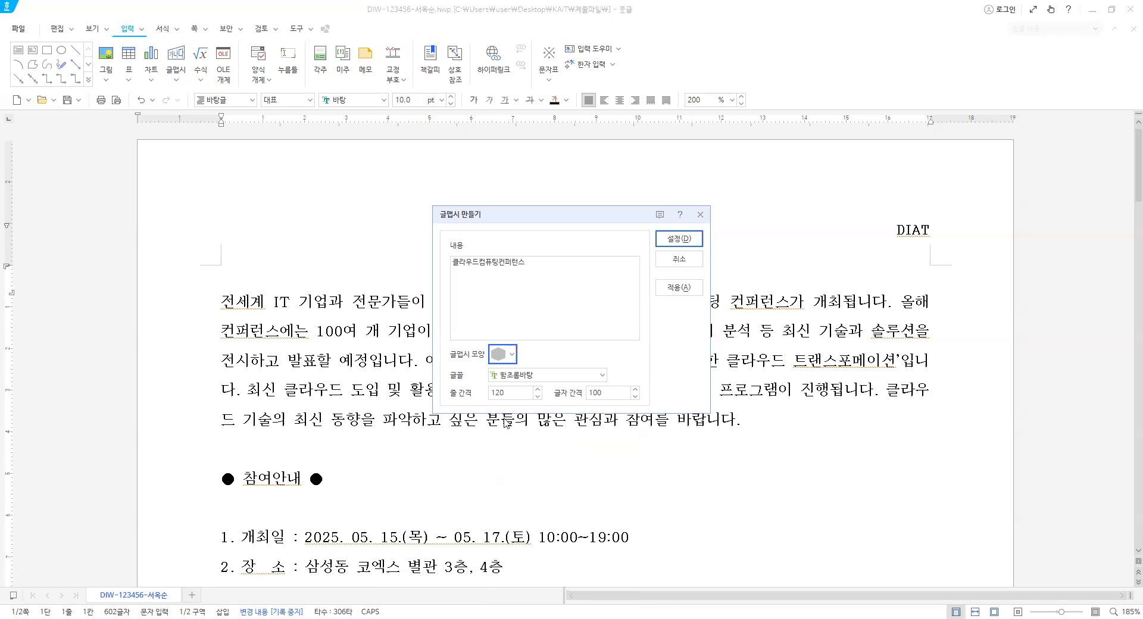
pyautogui.click(603, 376)
pyautogui.scroll(20, 548, 280)
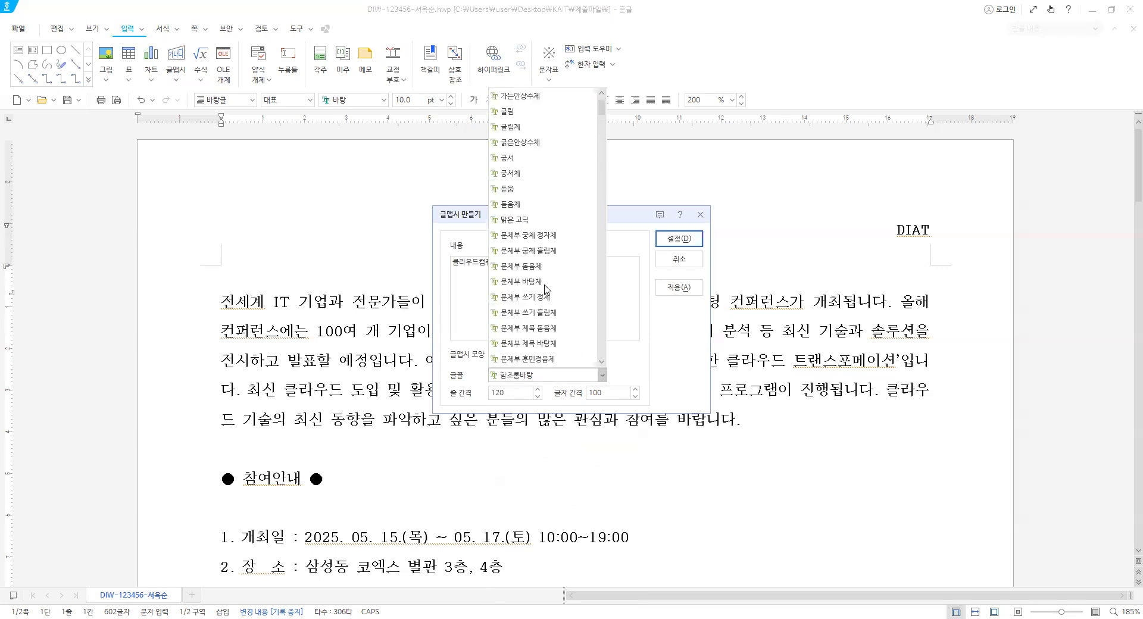
pyautogui.click(541, 221)
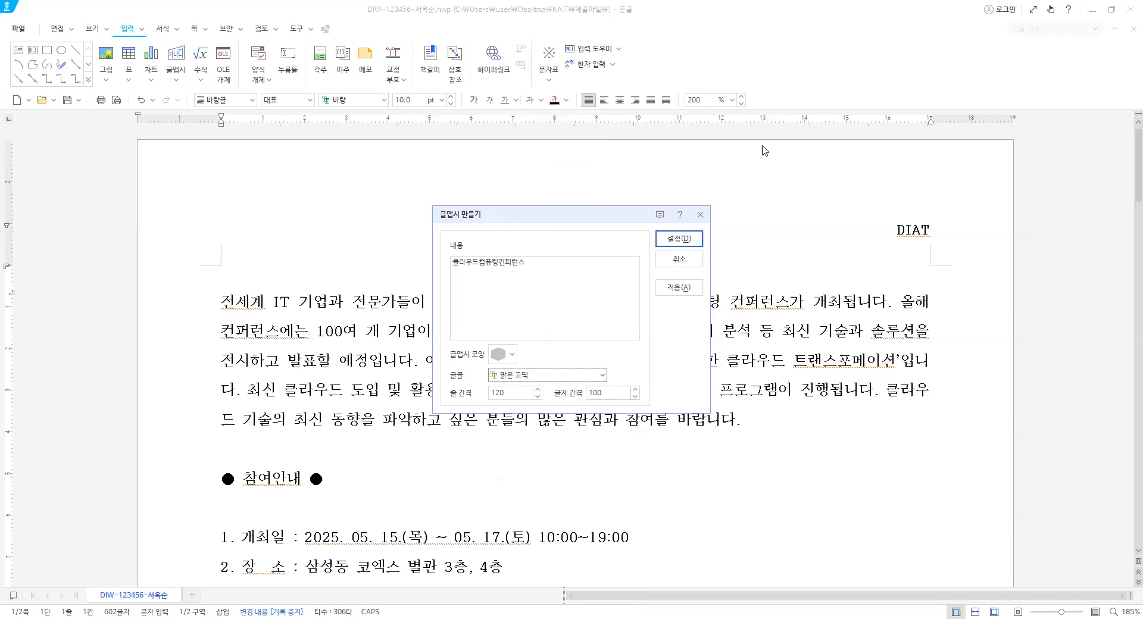
pyautogui.click(679, 238)
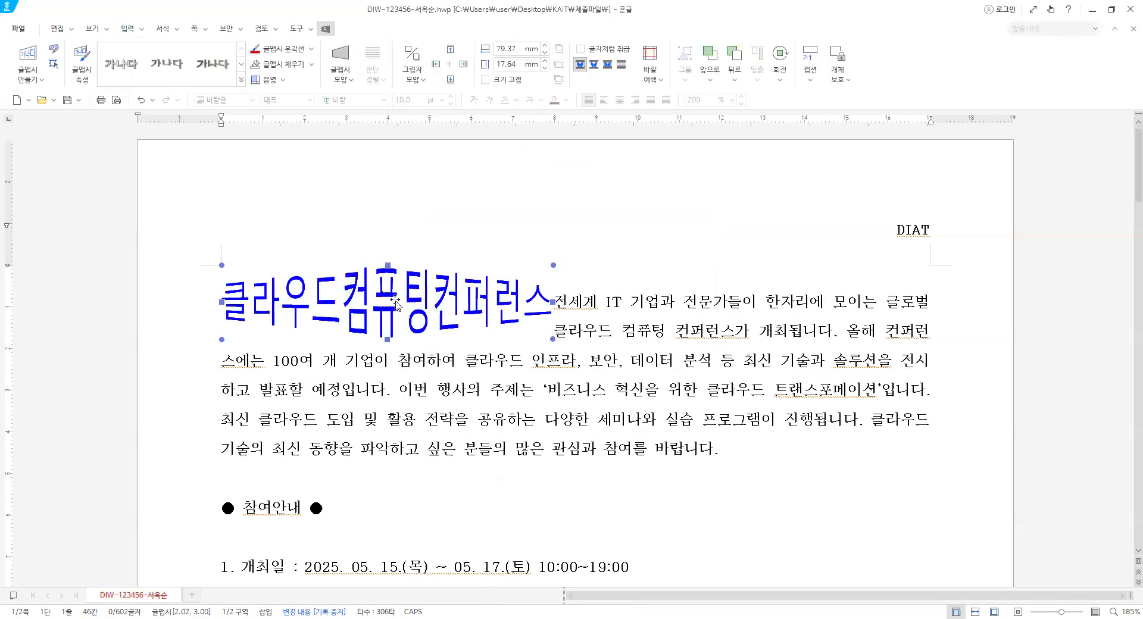
# Set the 글맵시 title to 110 mm wide and 20 mm high with its size fixed (크기 고정), treated as a character (글자처럼 취급)
pyautogui.doubleClick(396, 299)
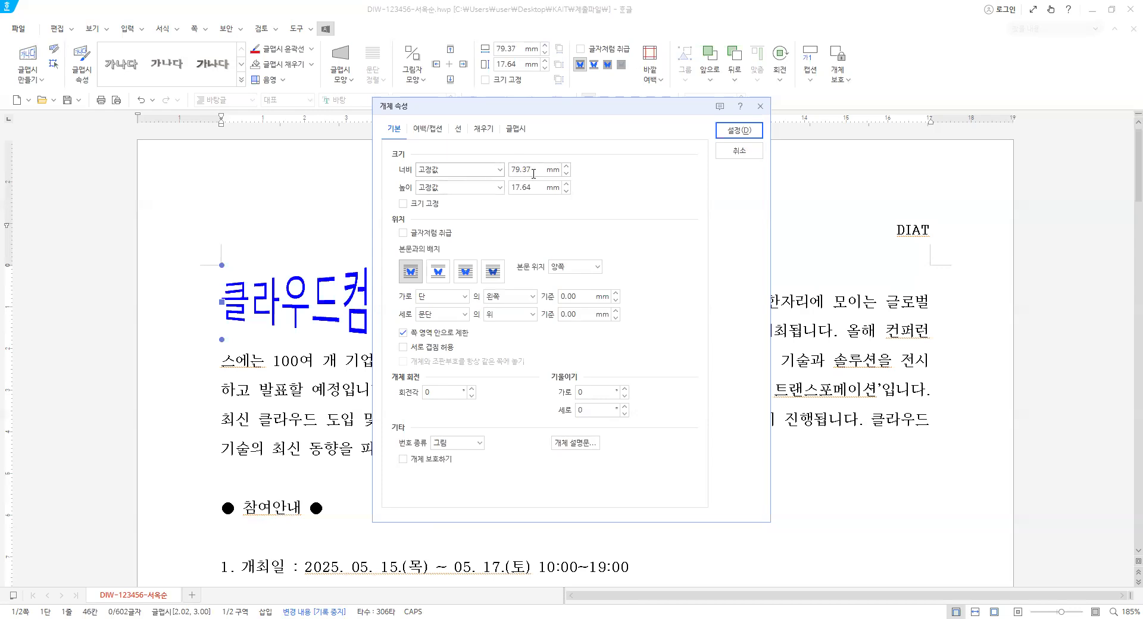
pyautogui.moveTo(536, 173); pyautogui.dragTo(483, 170)
pyautogui.write('110')
pyautogui.press('Tab')
pyautogui.hotkey('shift', 'Home')
pyautogui.write('20')
pyautogui.click(405, 203)
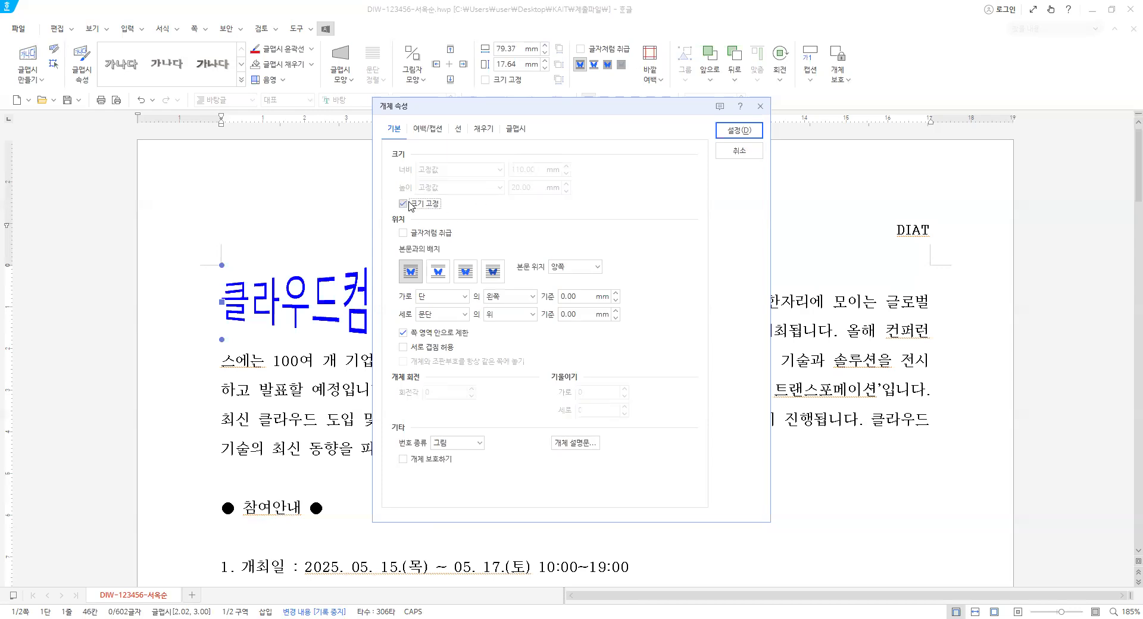
pyautogui.click(409, 234)
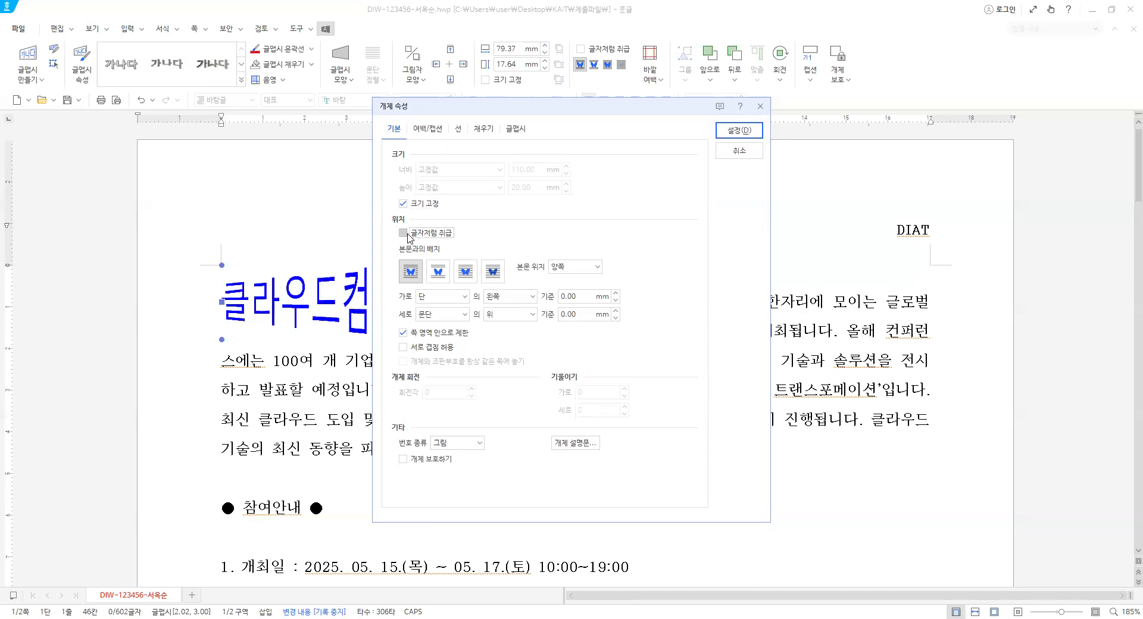
# Fill the 글맵시 title with the RGB color 28, 61, 98 and apply the object properties
pyautogui.click(483, 129)
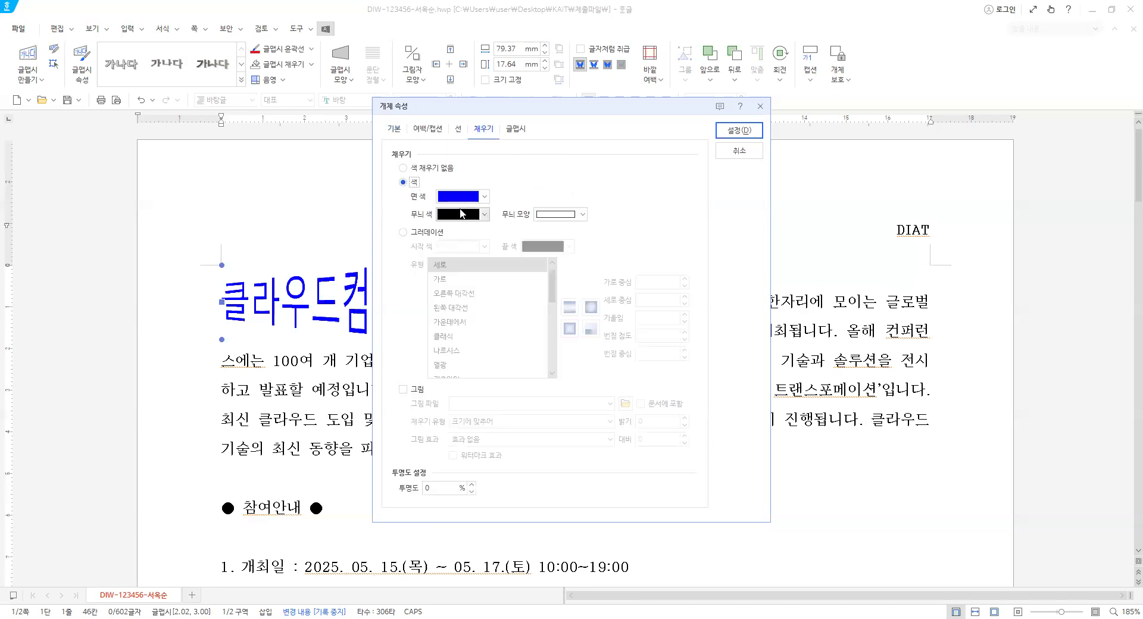
pyautogui.click(482, 198)
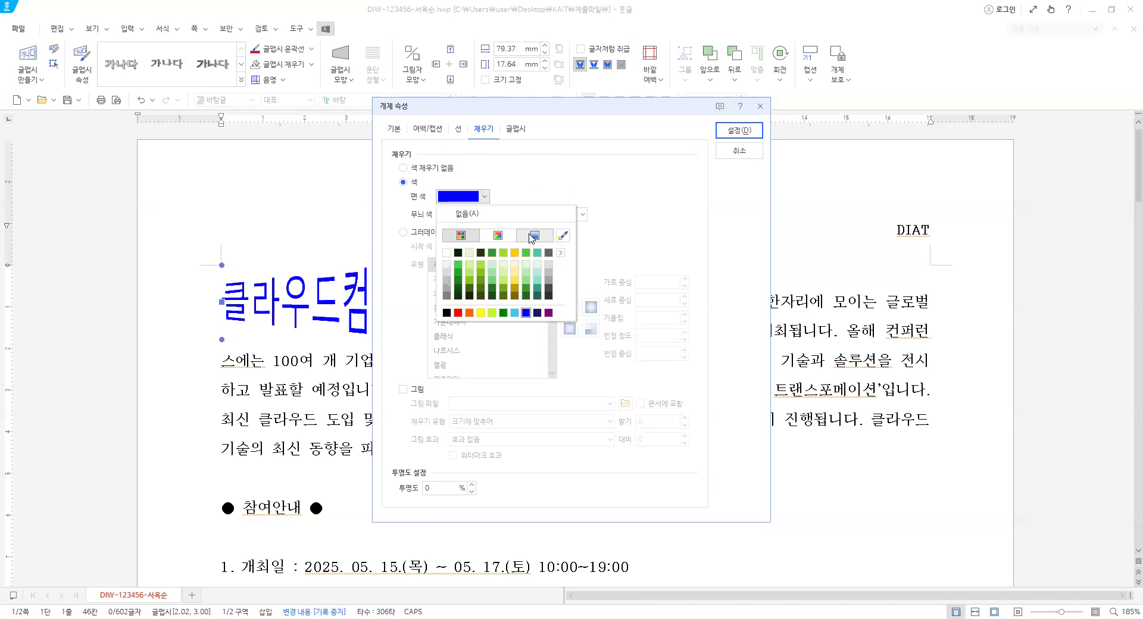
pyautogui.click(533, 235)
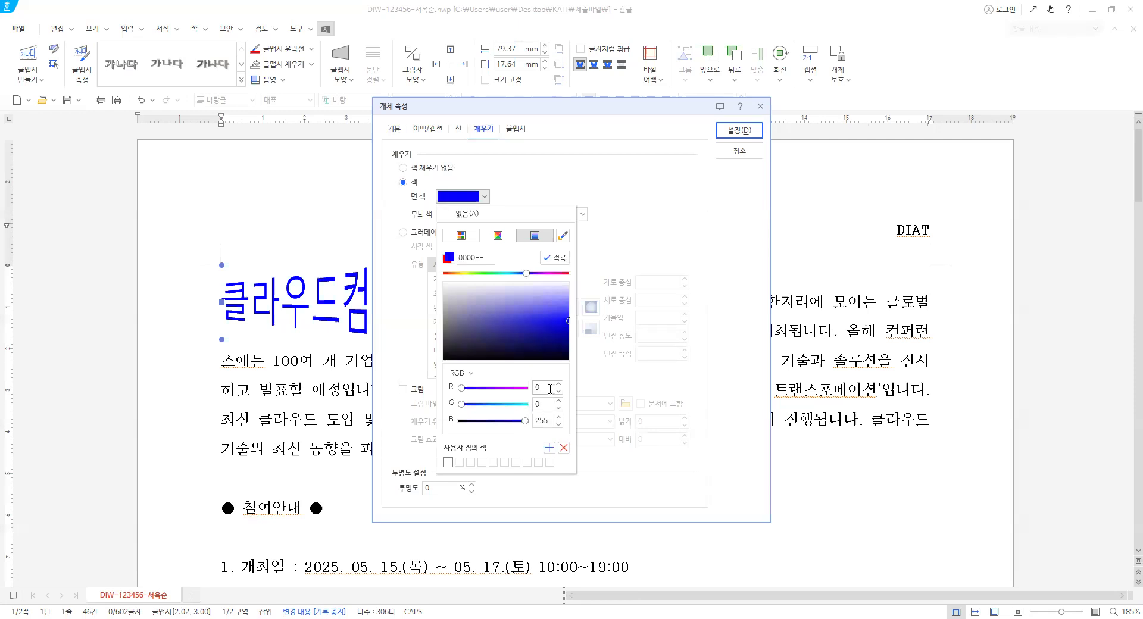
pyautogui.write('28')
pyautogui.click(544, 407)
pyautogui.write('61')
pyautogui.click(542, 424)
pyautogui.write('98')
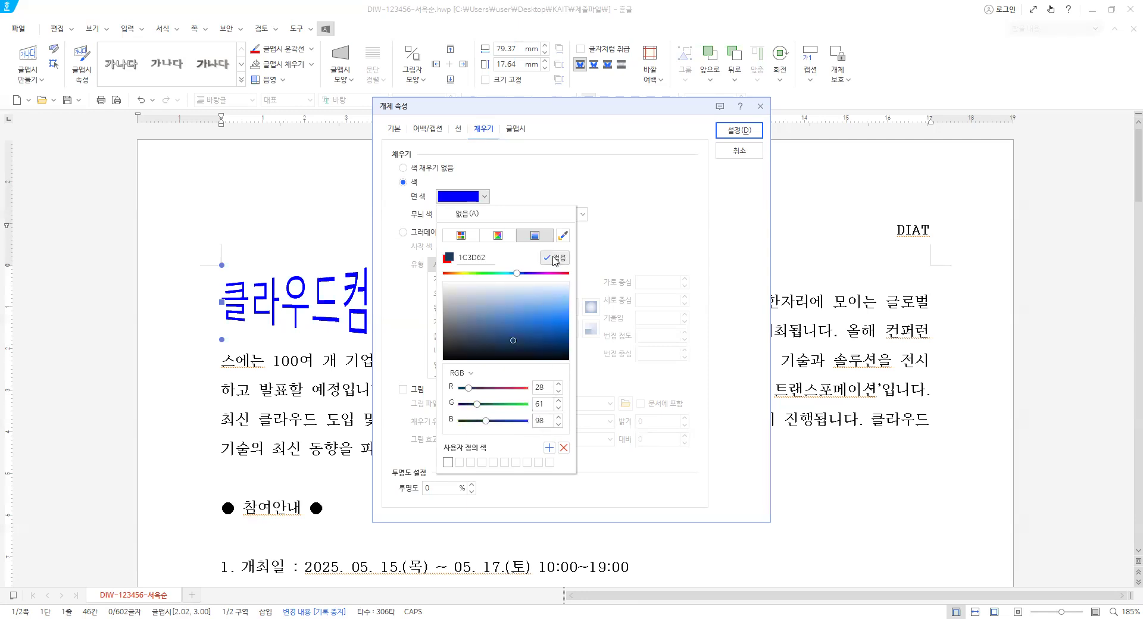
pyautogui.click(555, 260)
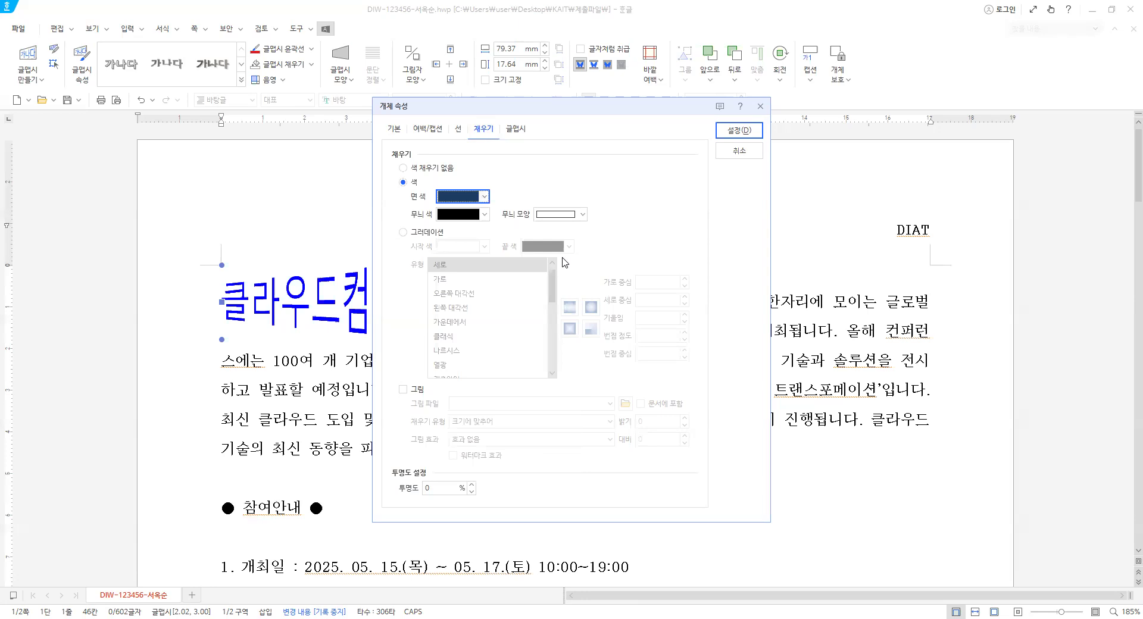
pyautogui.click(739, 133)
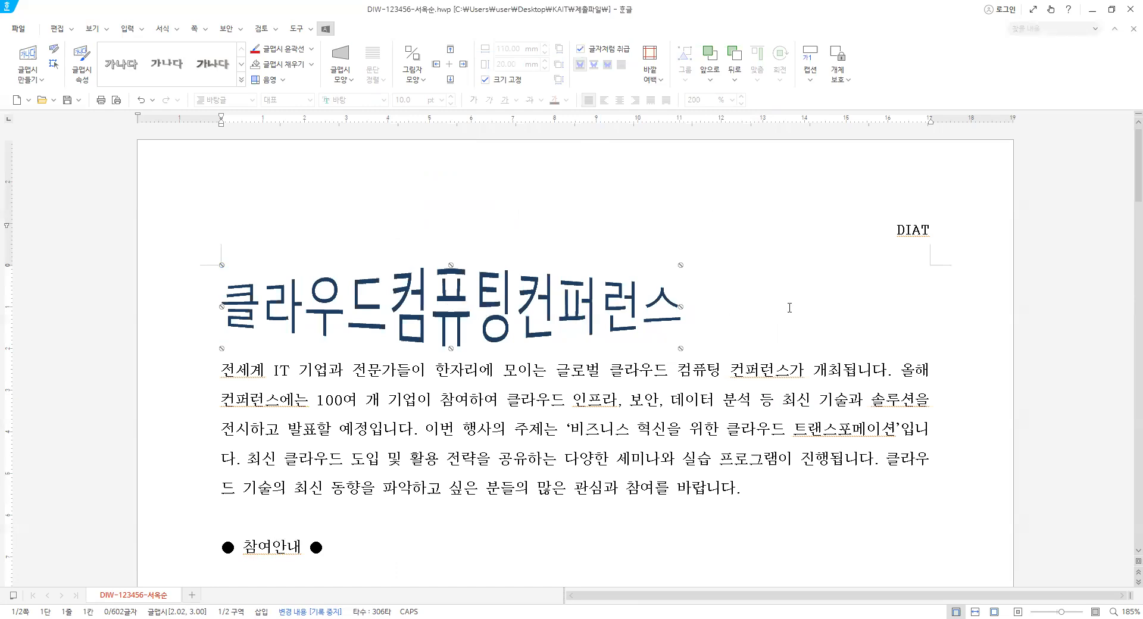
# Center the 글맵시 title on its line and add a blank line between it and the opening paragraph
pyautogui.click(733, 308)
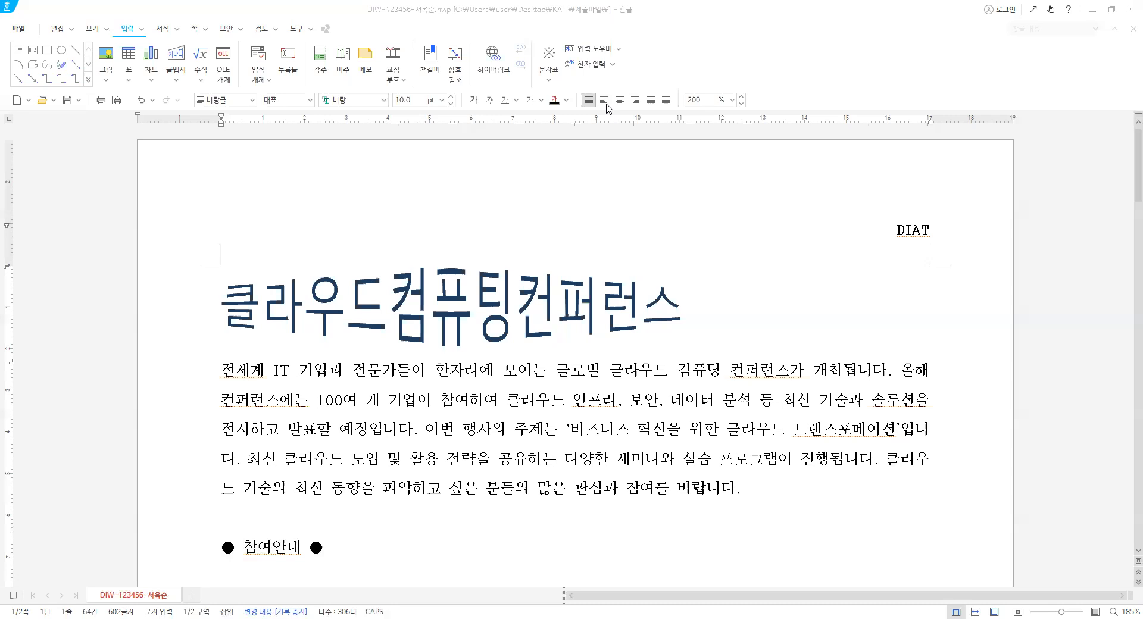
pyautogui.click(620, 100)
pyautogui.click(505, 400)
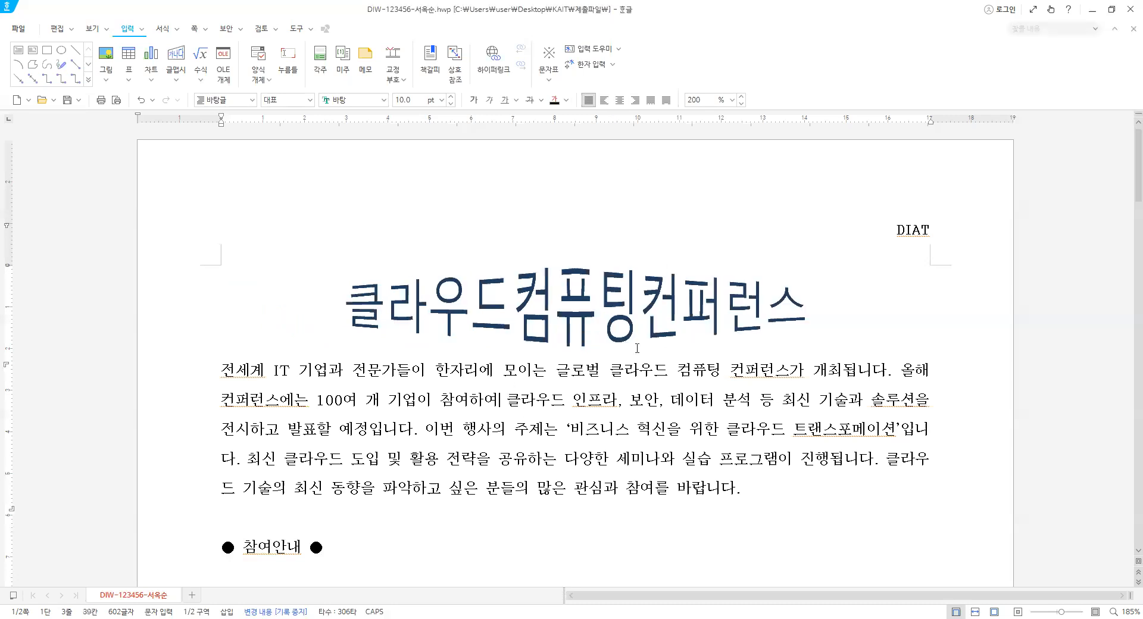
pyautogui.click(681, 310)
pyautogui.press('Return')
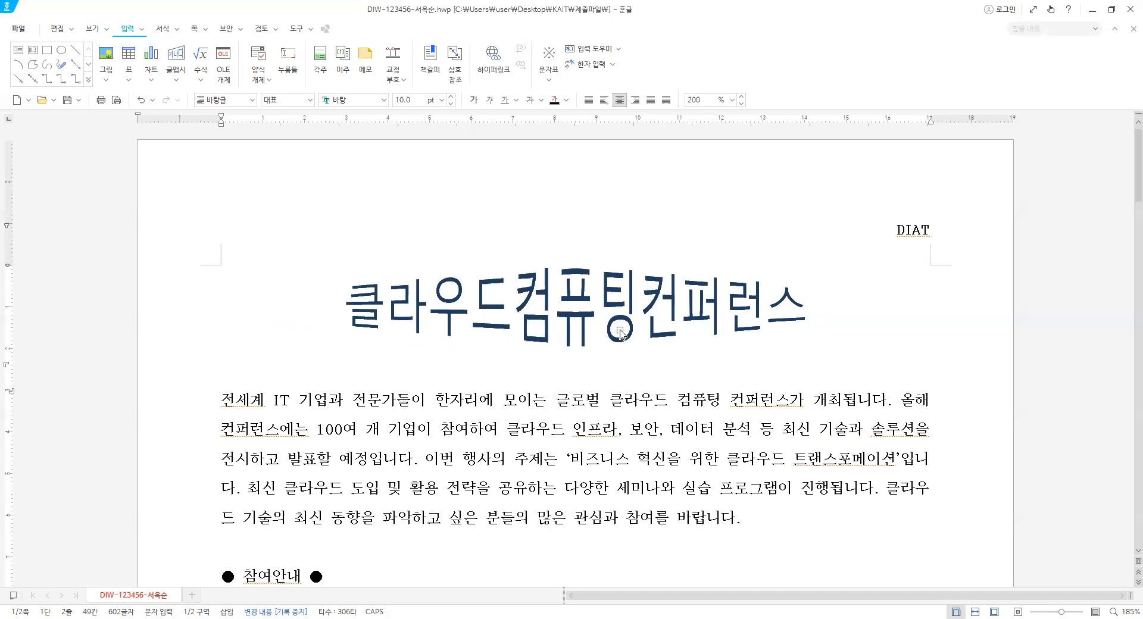
pyautogui.scroll(-1, 636, 308)
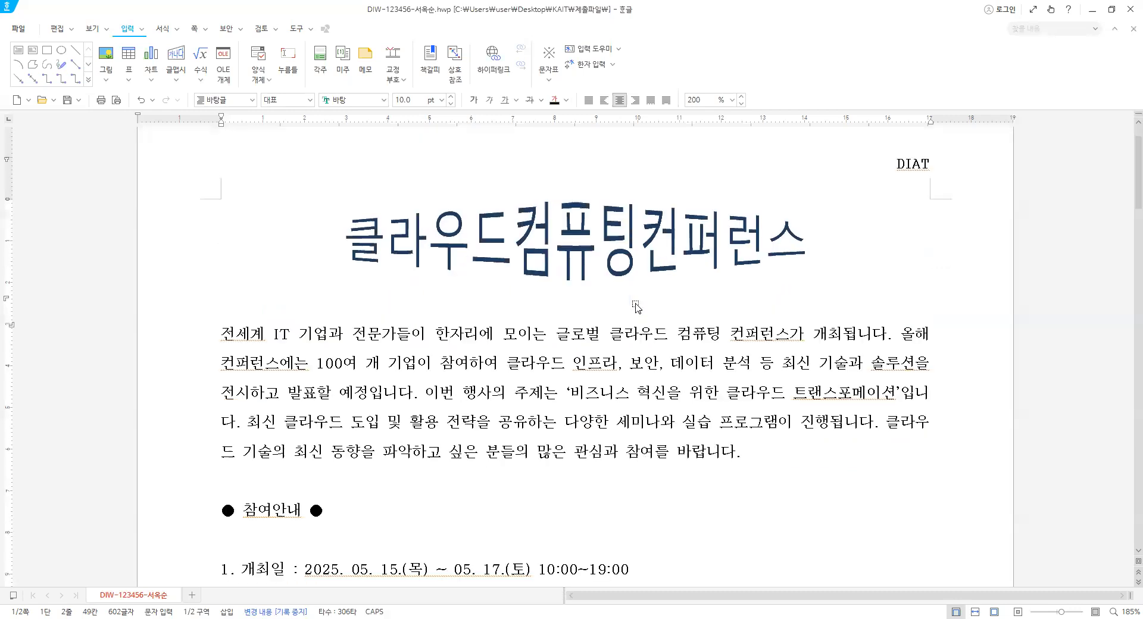
# Start a first-letter decoration (문단 첫 글자 장식) on the opening paragraph with the 2줄 shape and the 궁서체 font
pyautogui.click(221, 332)
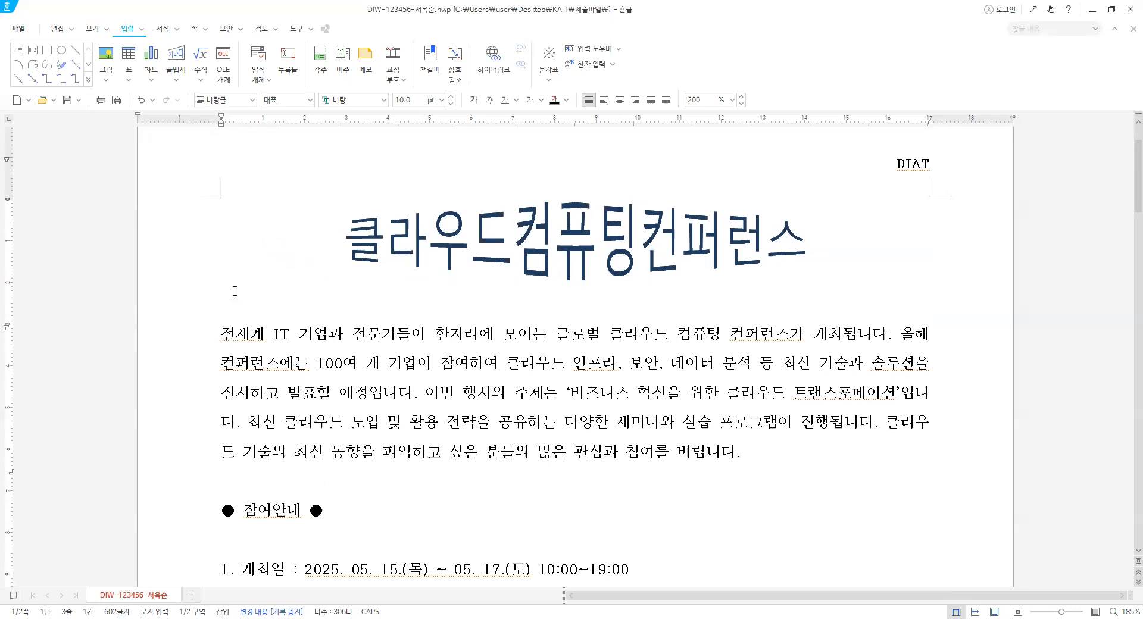
pyautogui.click(177, 29)
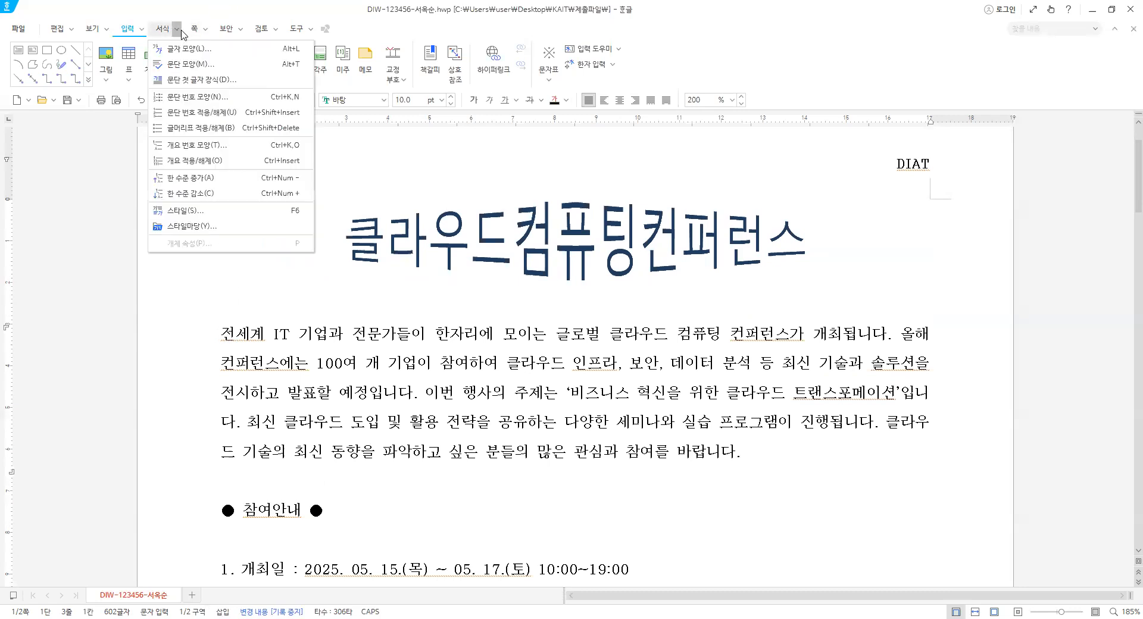
pyautogui.click(189, 81)
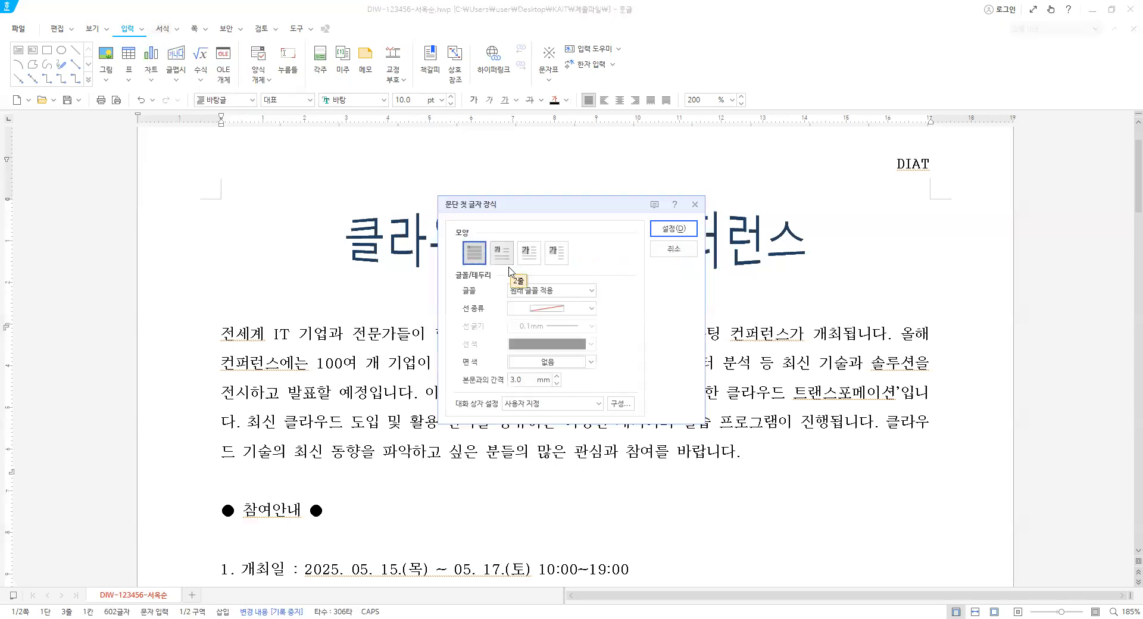
pyautogui.click(503, 253)
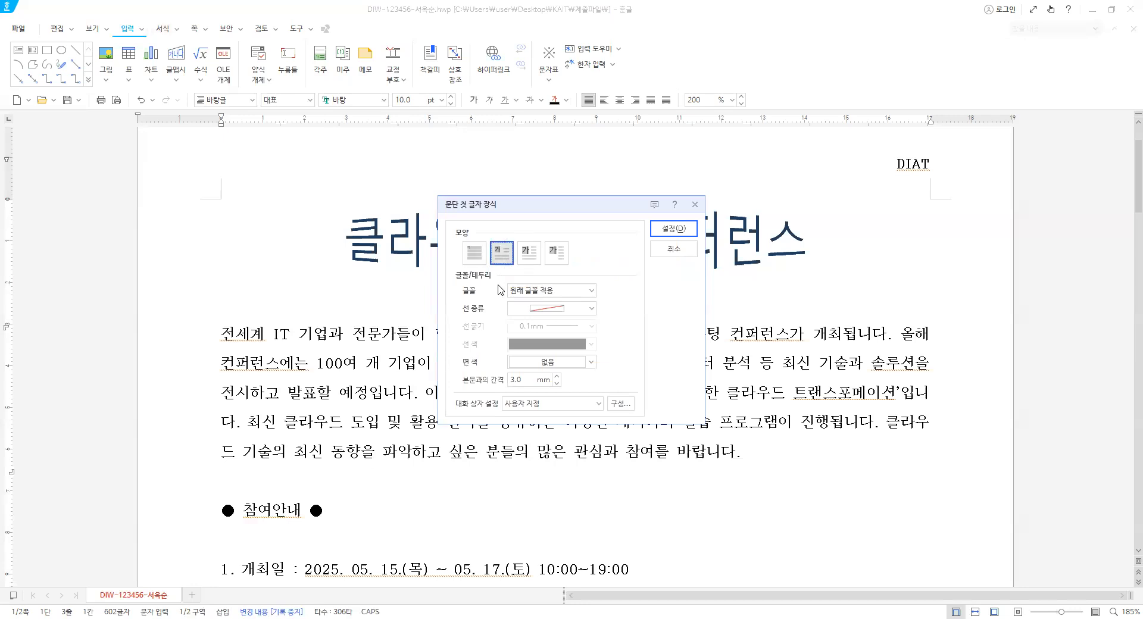
pyautogui.click(562, 296)
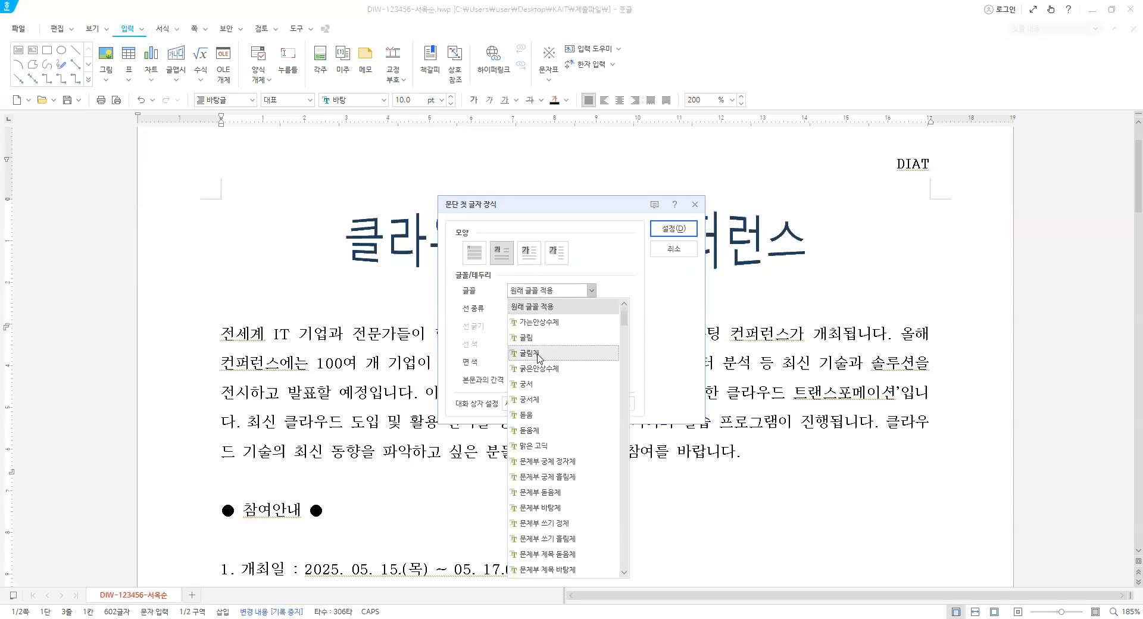
pyautogui.click(544, 400)
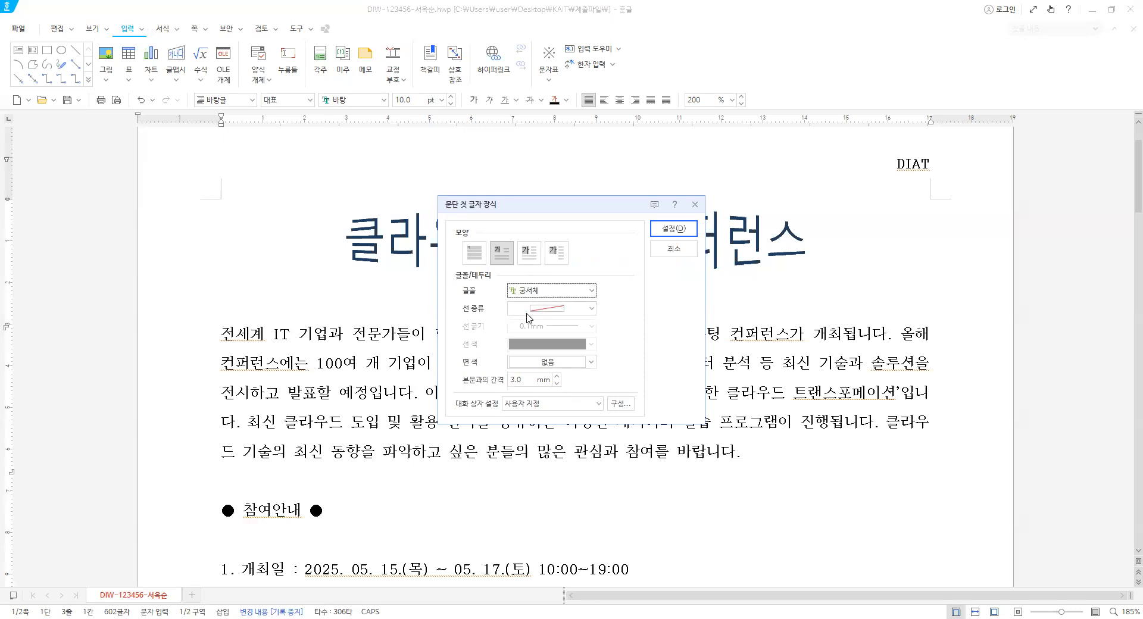
# Set the decorated first letter's fill color (면 색) to RGB 255, 132, 58 and apply the decoration
pyautogui.click(564, 363)
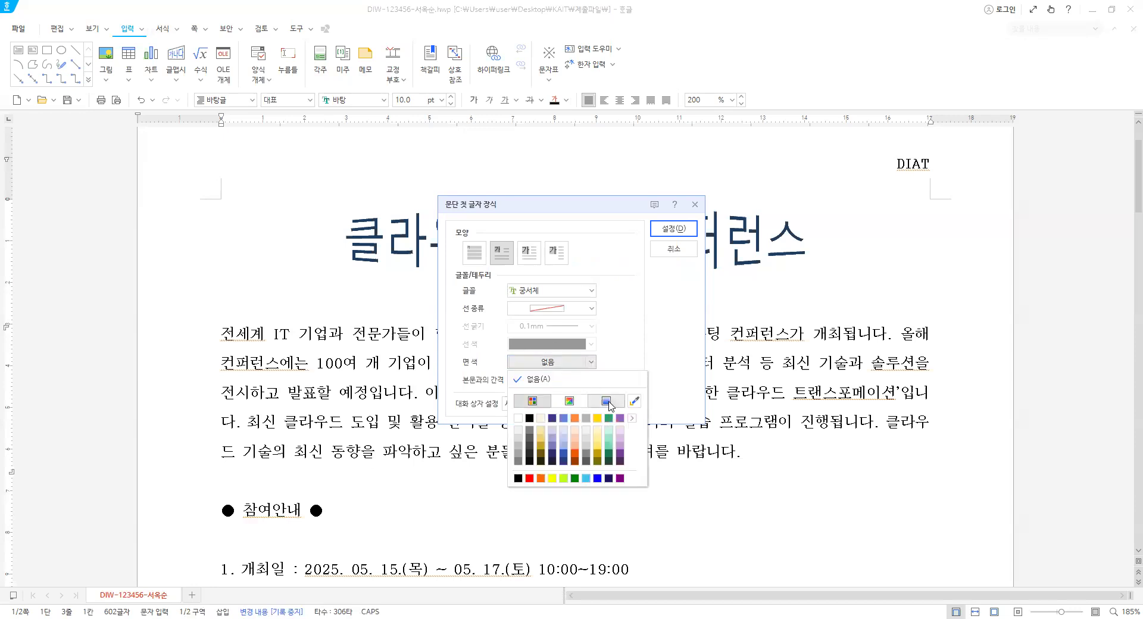
pyautogui.click(606, 402)
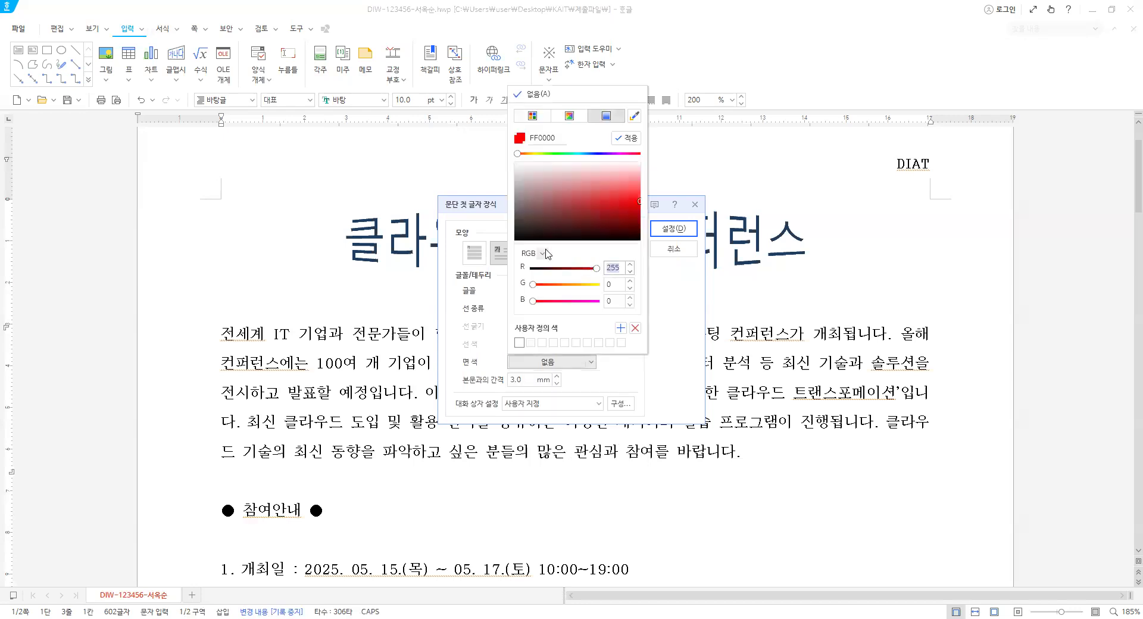
pyautogui.write('22')
pyautogui.press('BackSpace')
pyautogui.press('BackSpace')
pyautogui.write('255')
pyautogui.click(614, 286)
pyautogui.write('132')
pyautogui.click(618, 301)
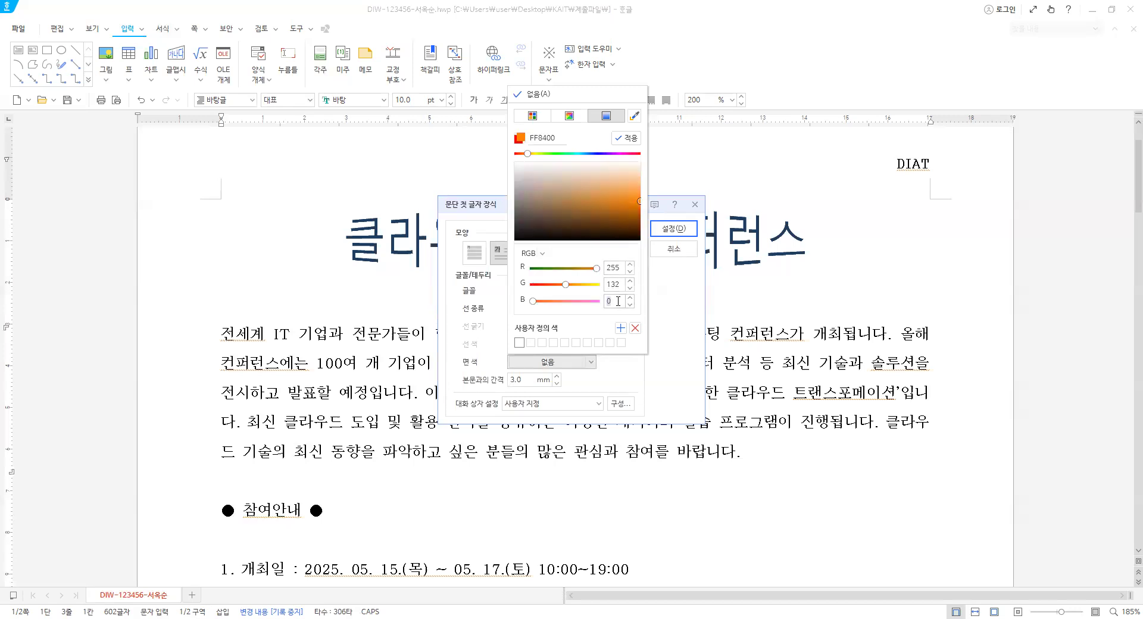
pyautogui.write('58')
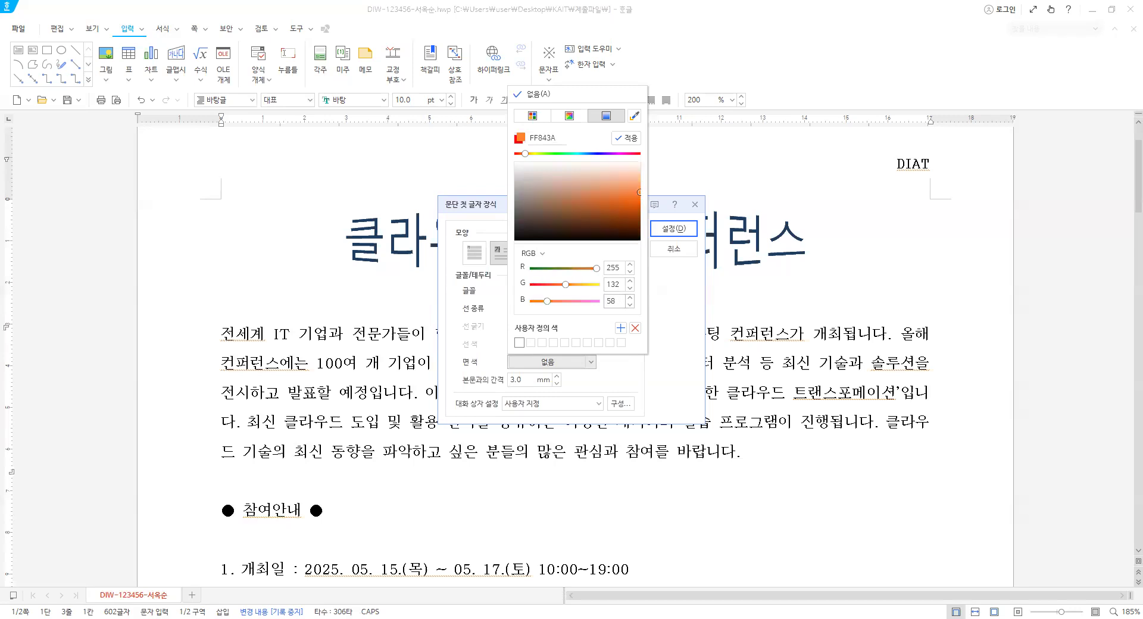
pyautogui.click(625, 138)
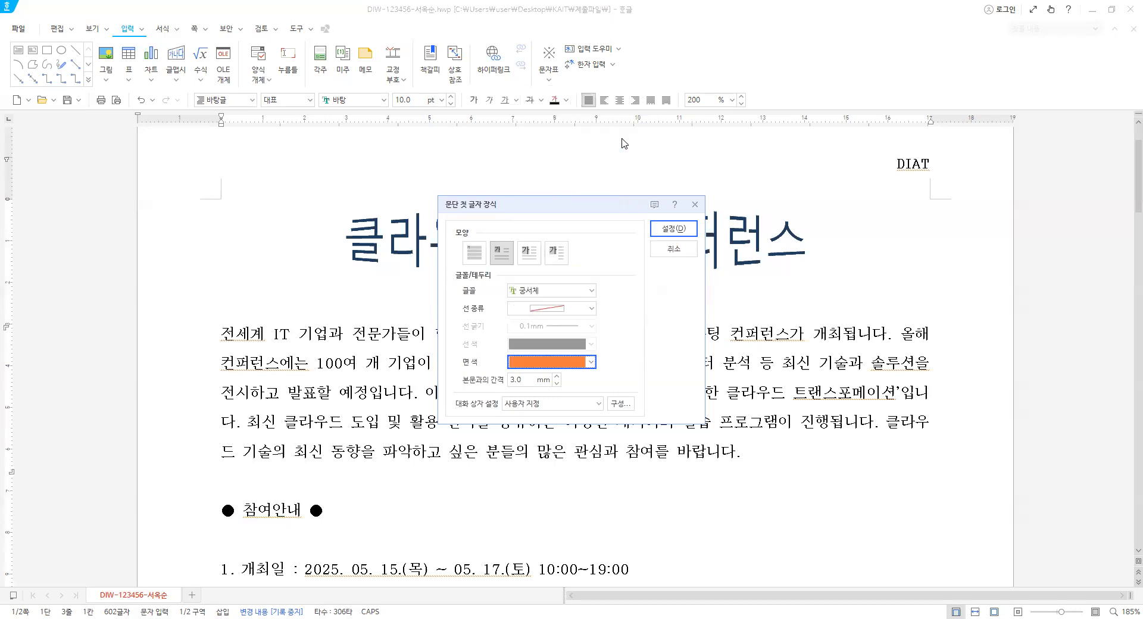
pyautogui.click(673, 227)
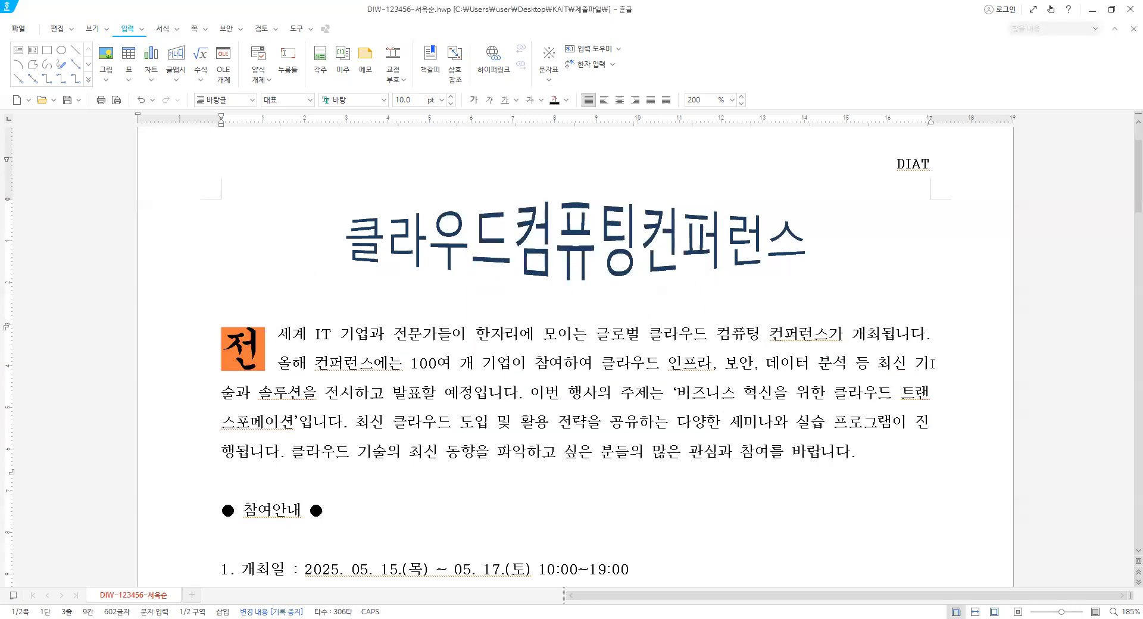
pyautogui.click(933, 335)
pyautogui.press('Down')
pyautogui.press('Down')
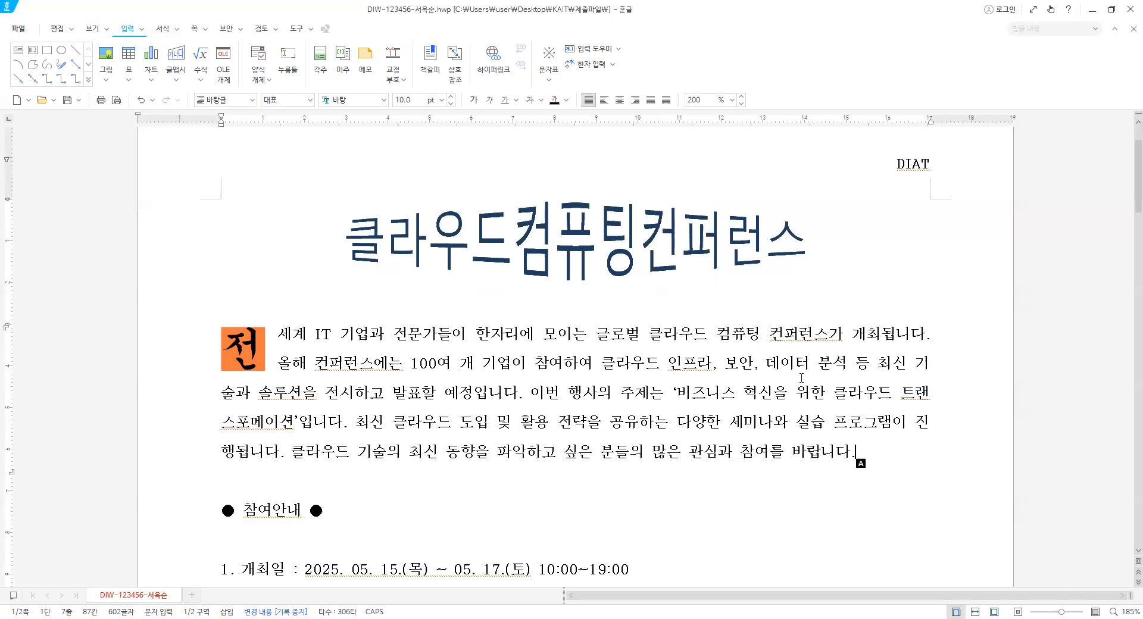
pyautogui.scroll(-2, 857, 458)
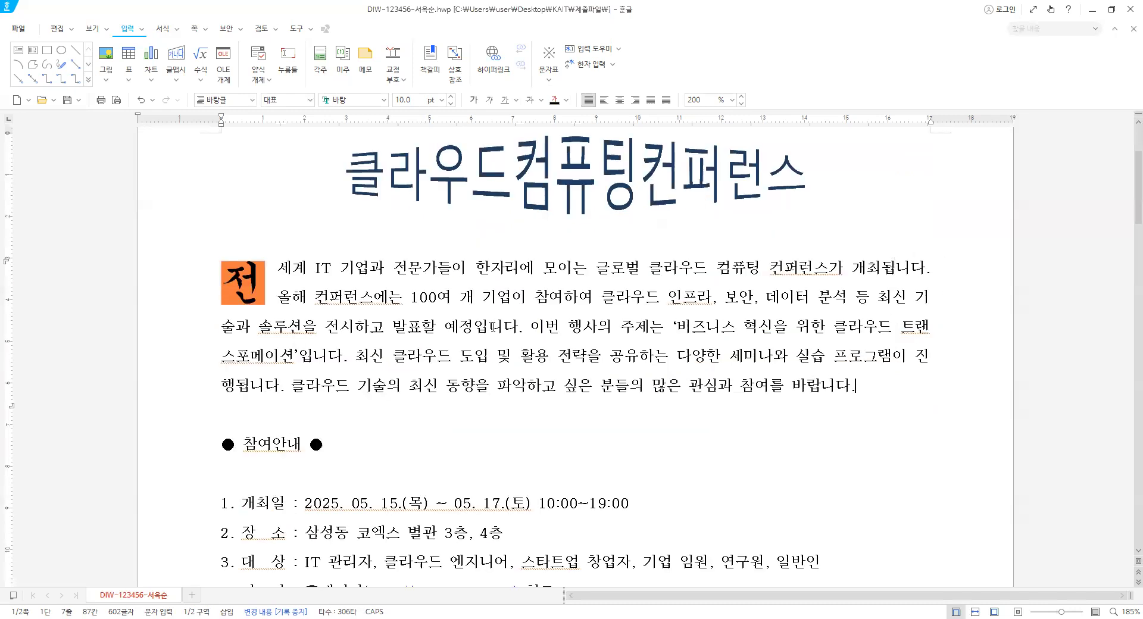
pyautogui.scroll(-4, 494, 327)
pyautogui.click(314, 310)
pyautogui.scroll(5, 314, 310)
pyautogui.scroll(-3, 240, 402)
pyautogui.press('Home')
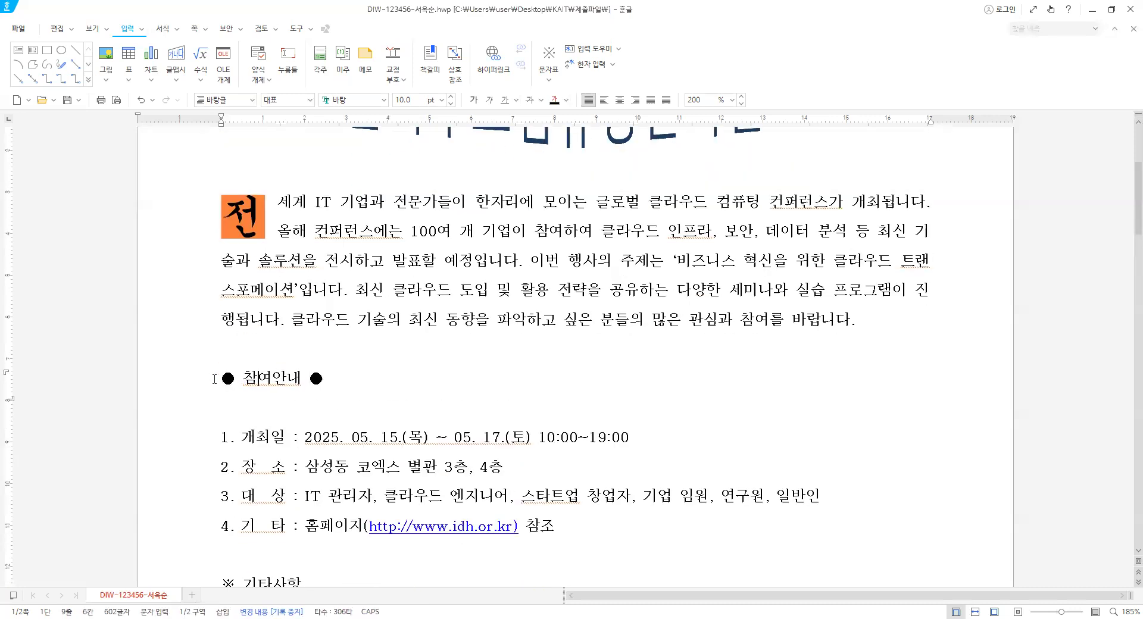
pyautogui.scroll(6, 641, 304)
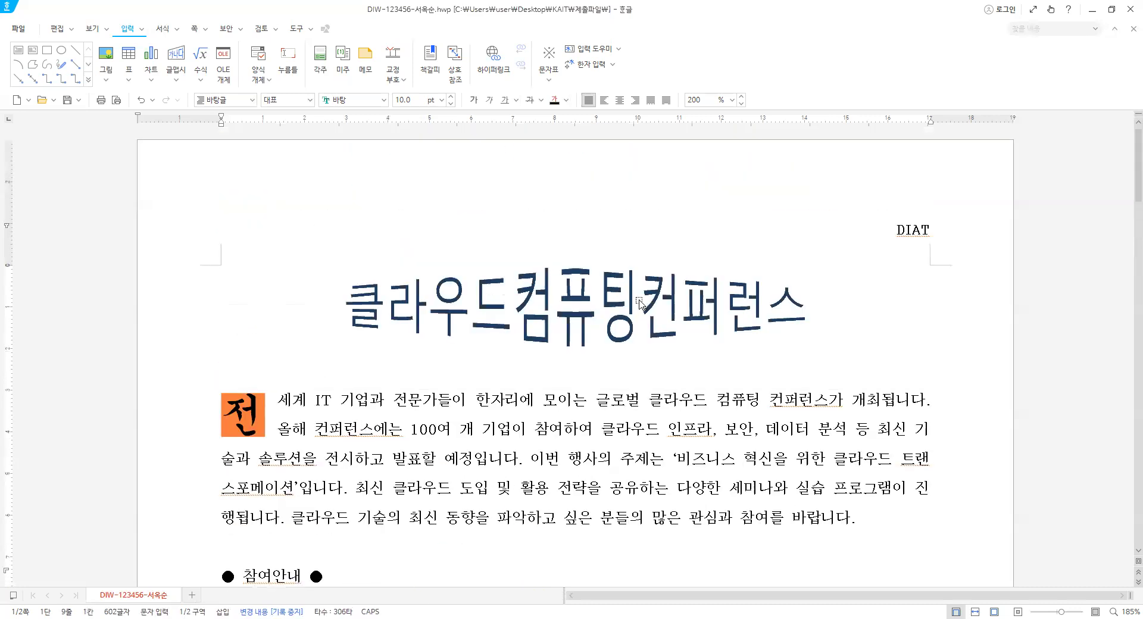
# Apply the 바탕글 style to the opening paragraph and make "글로벌 클라우드 컴퓨팅 컨퍼런스" bold and underlined
pyautogui.click(597, 400)
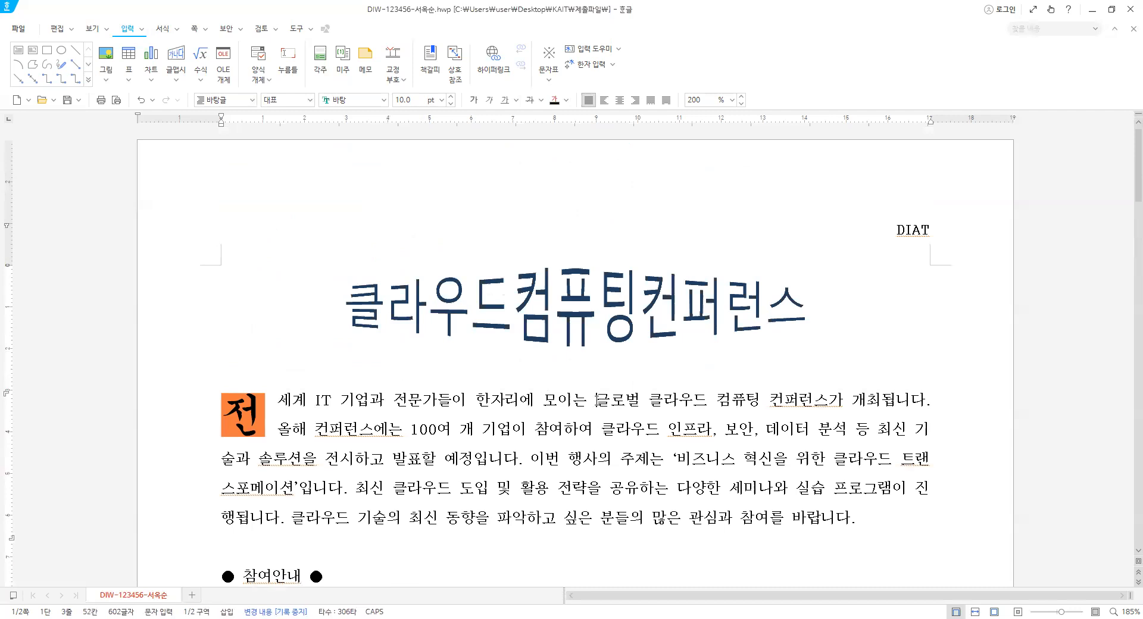
pyautogui.moveTo(596, 400); pyautogui.dragTo(542, 185)
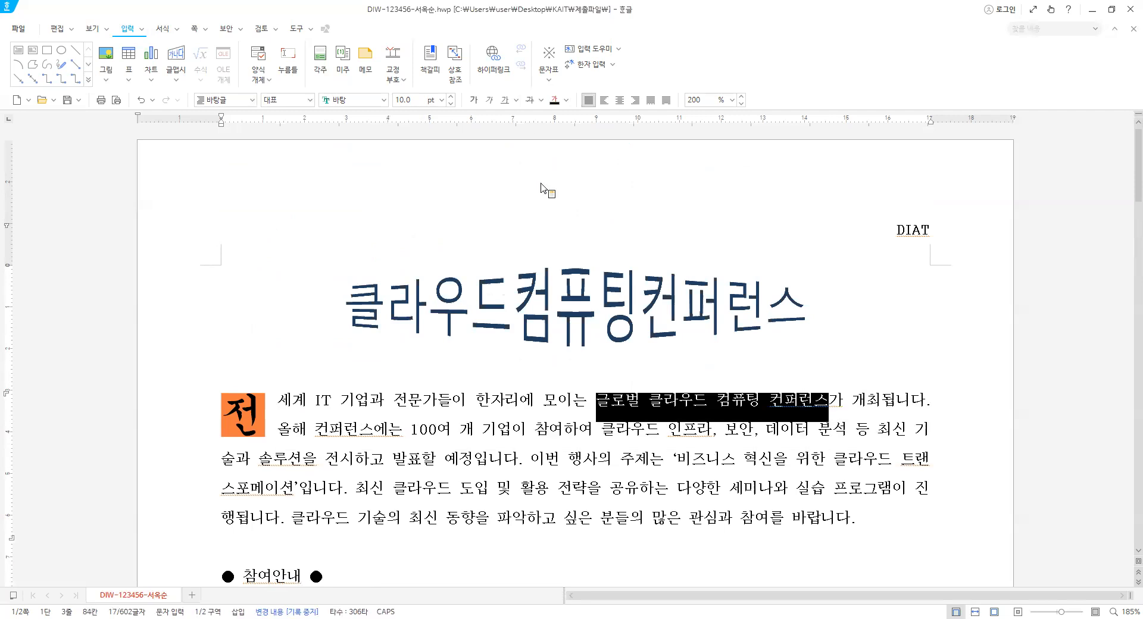
pyautogui.hotkey('ctrl', '1')
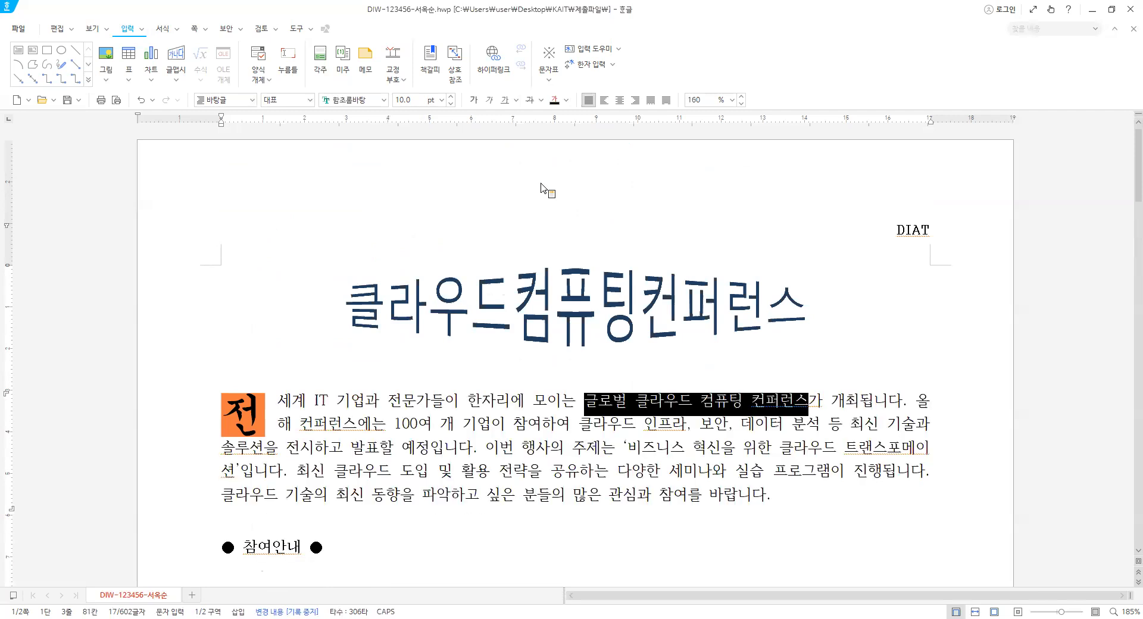
pyautogui.hotkey('alt', 'l')
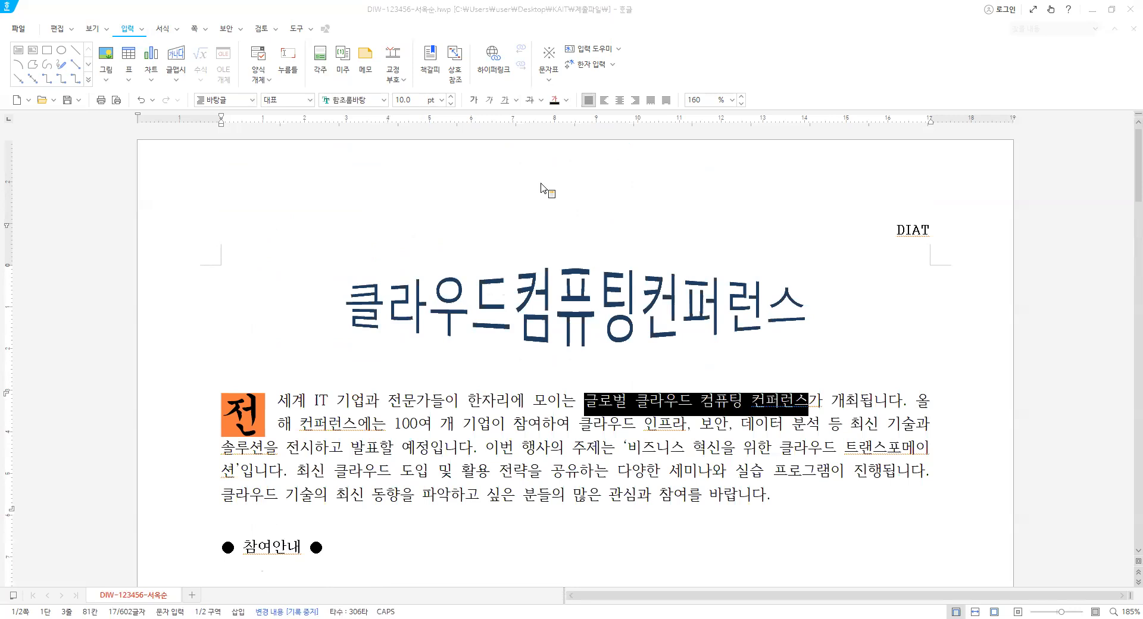
pyautogui.press('Return')
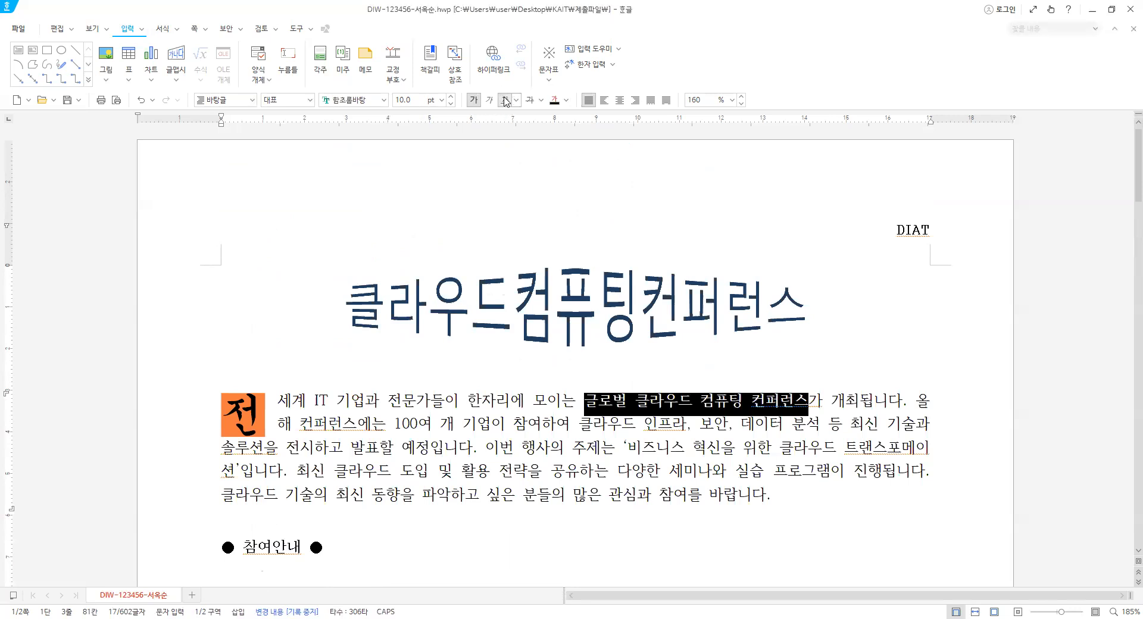
pyautogui.click(620, 324)
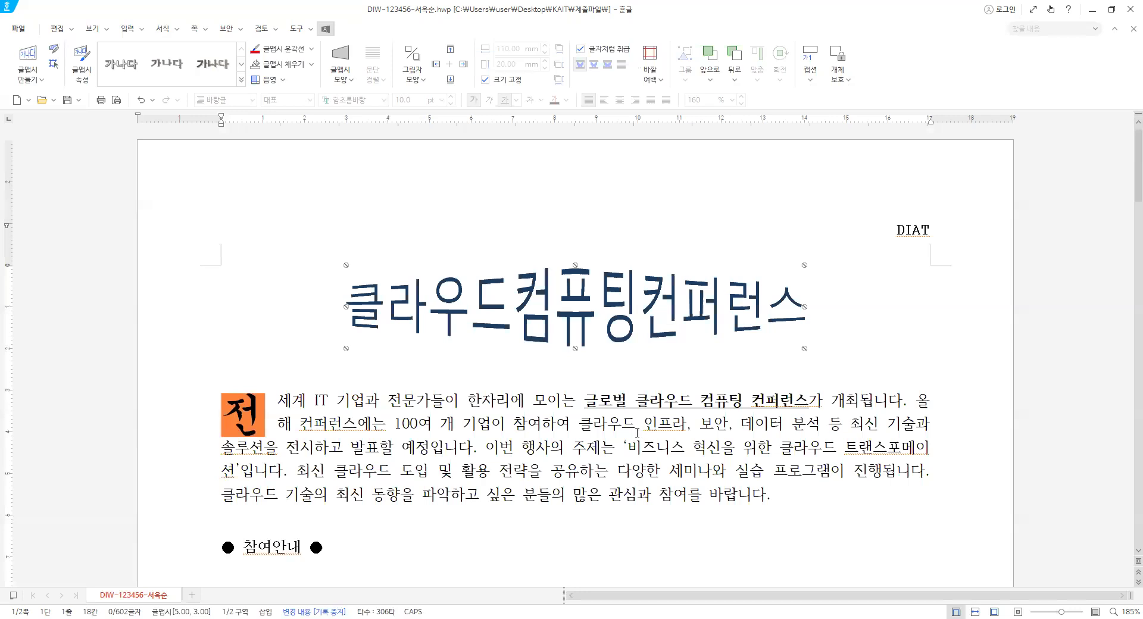
# Set the heading "● 참여안내 ●" in the 궁서 font and center it
pyautogui.scroll(-2, 637, 431)
pyautogui.click(219, 417)
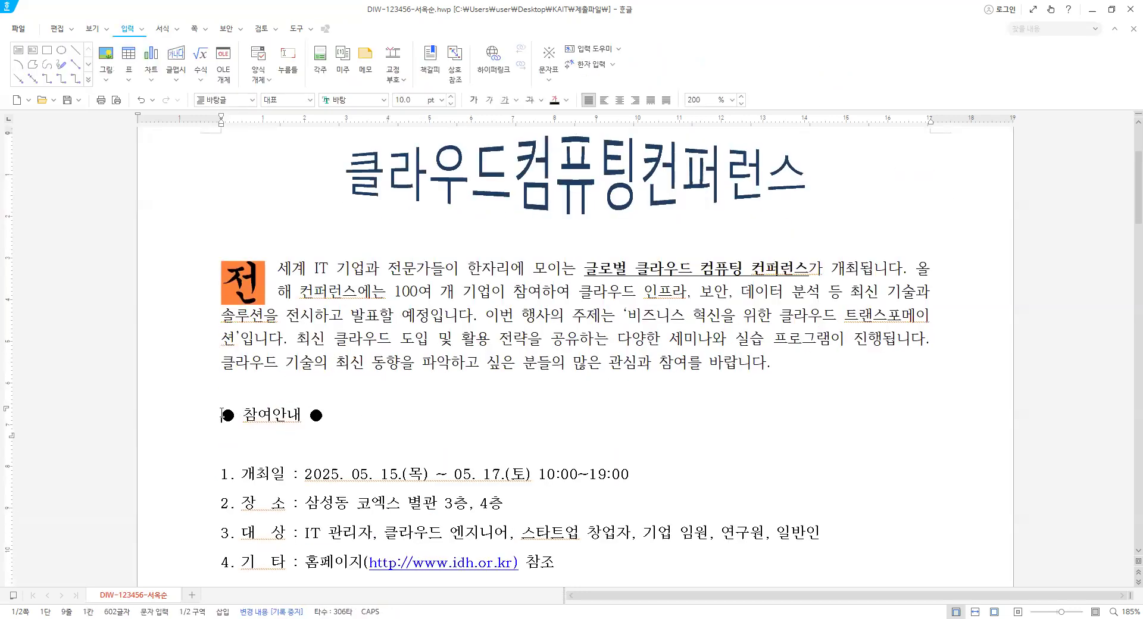
pyautogui.moveTo(222, 413); pyautogui.dragTo(329, 409)
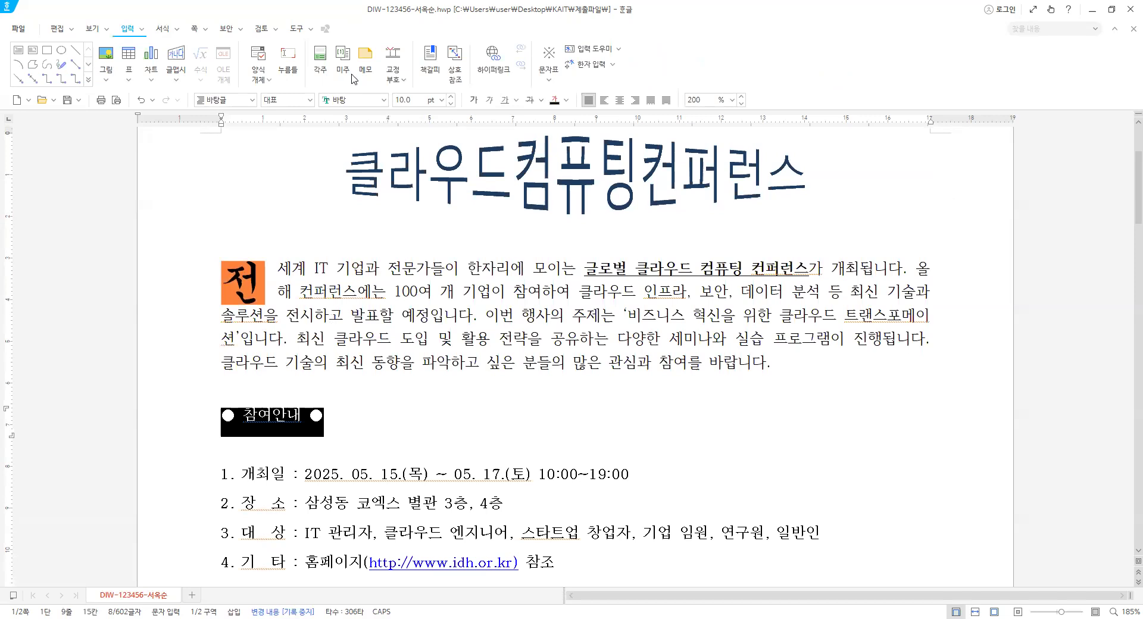
pyautogui.click(385, 104)
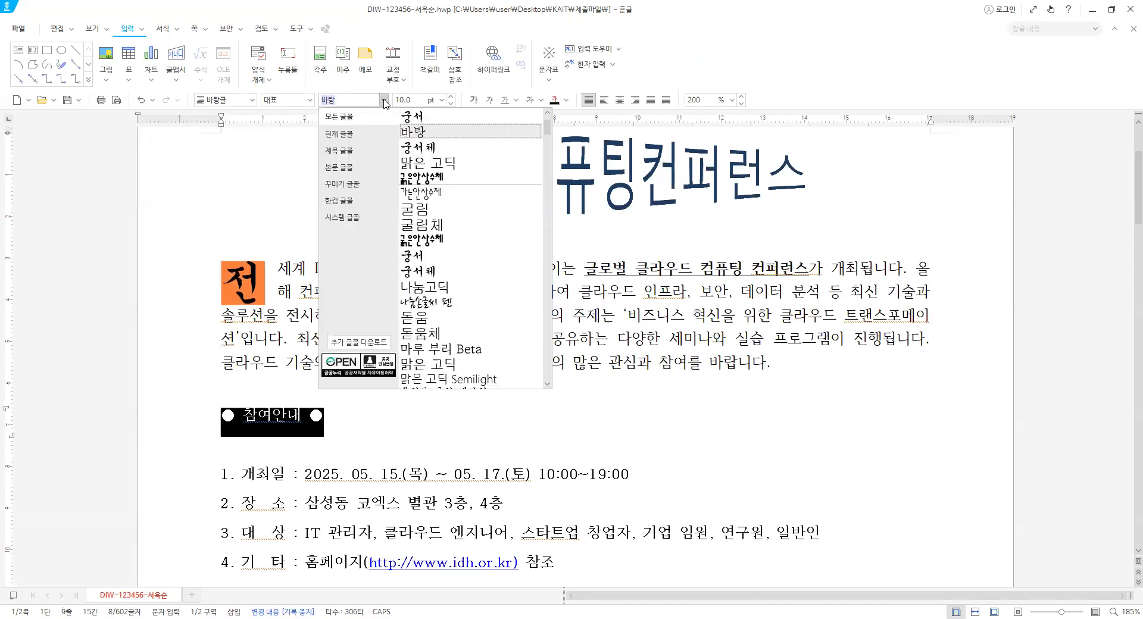
pyautogui.click(419, 118)
pyautogui.click(619, 102)
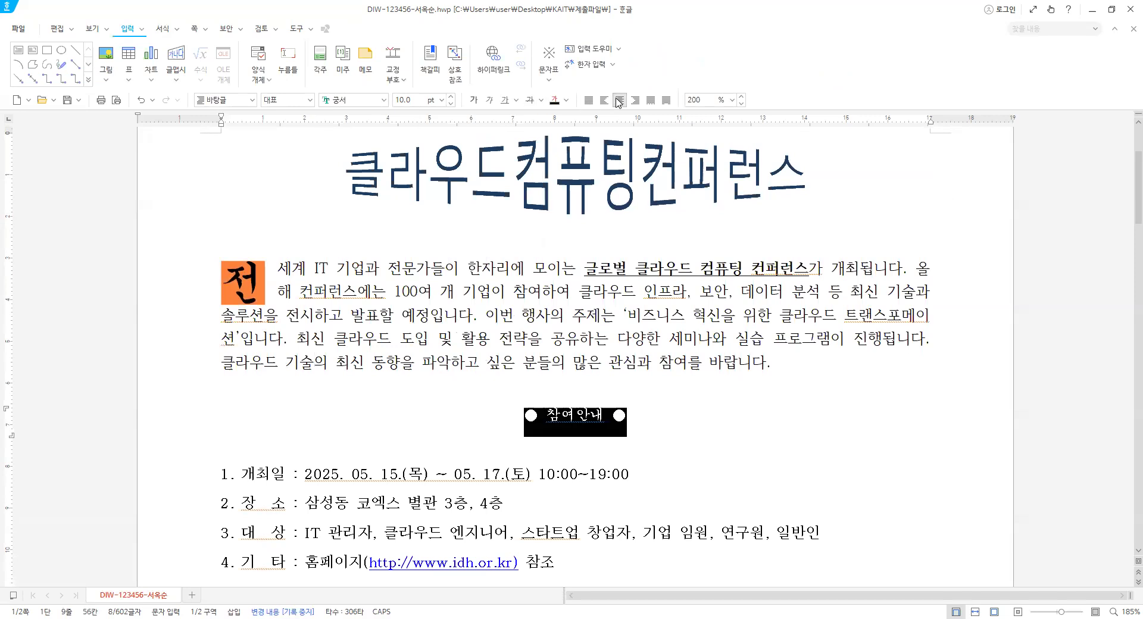
pyautogui.click(422, 512)
pyautogui.scroll(-2, 422, 512)
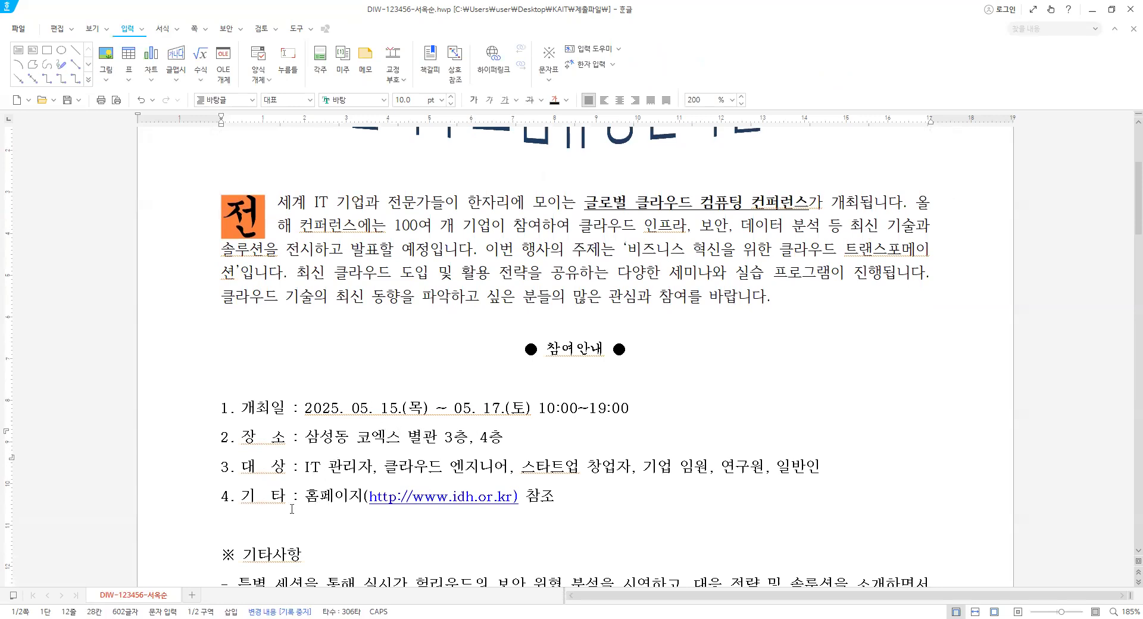
pyautogui.moveTo(305, 495); pyautogui.dragTo(555, 493)
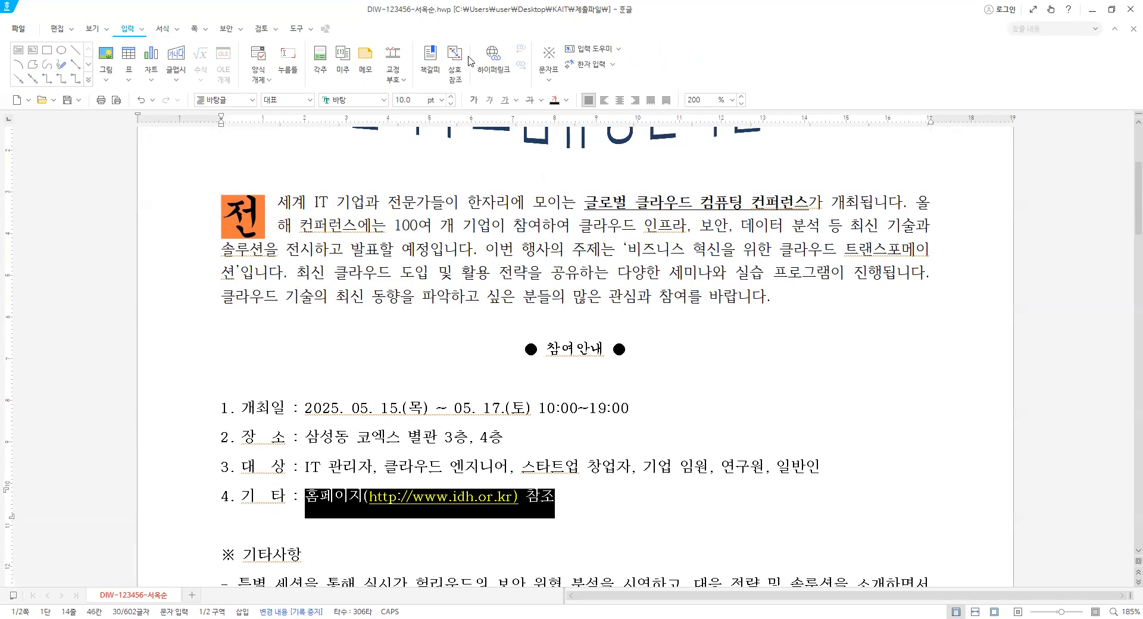
pyautogui.click(490, 101)
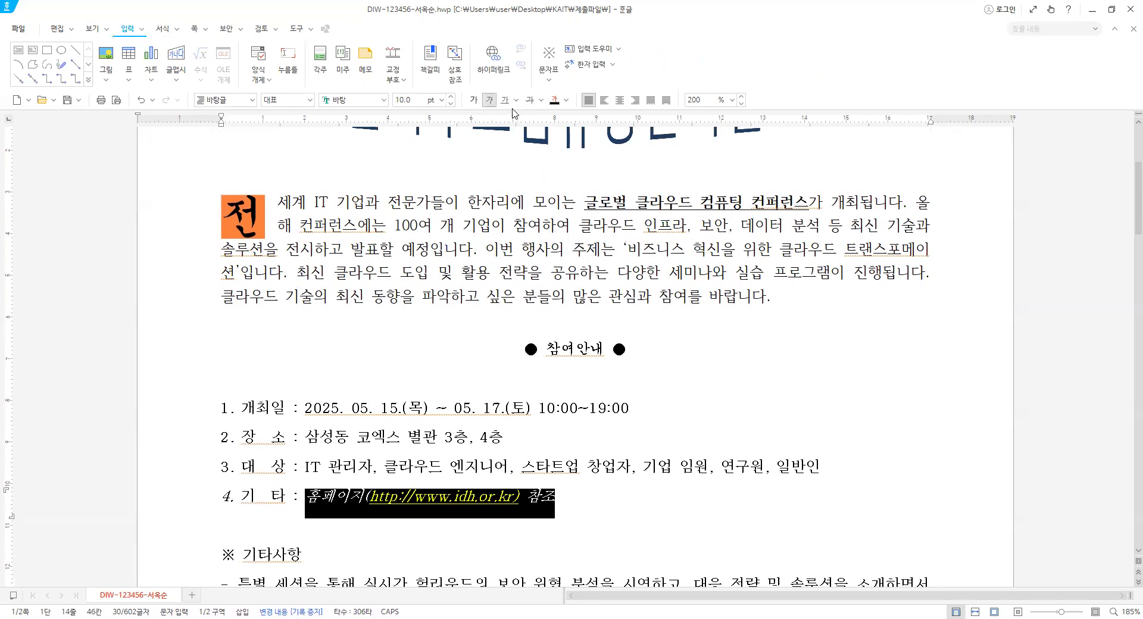
pyautogui.click(506, 104)
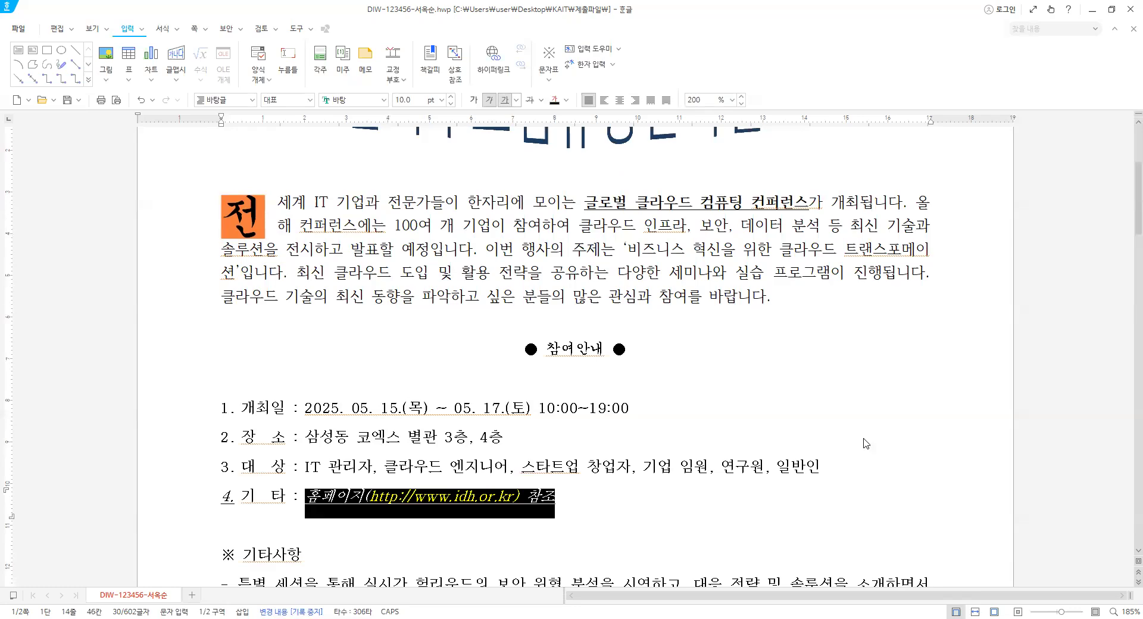
pyautogui.hotkey('ctrl', '4')
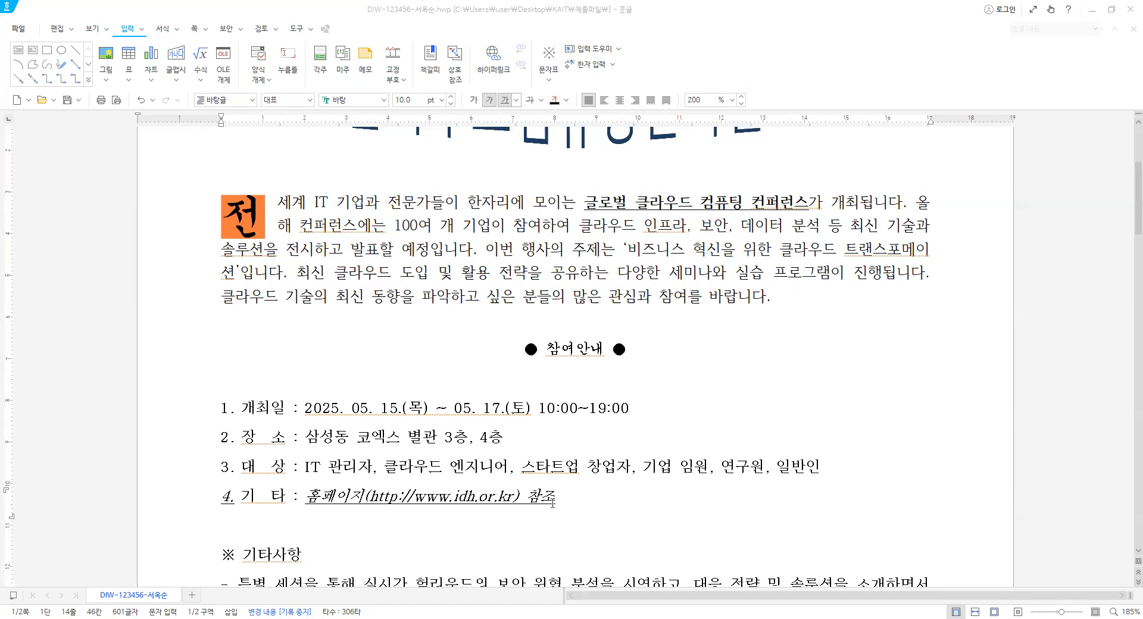
# Undo the hyperlink removal, underline and italic changes on the homepage text in item 4
pyautogui.click(554, 504)
pyautogui.hotkey('ctrl', 'z')
pyautogui.hotkey('ctrl', 'z')
pyautogui.click(561, 500)
pyautogui.hotkey('ctrl', 'z')
pyautogui.scroll(-3, 592, 487)
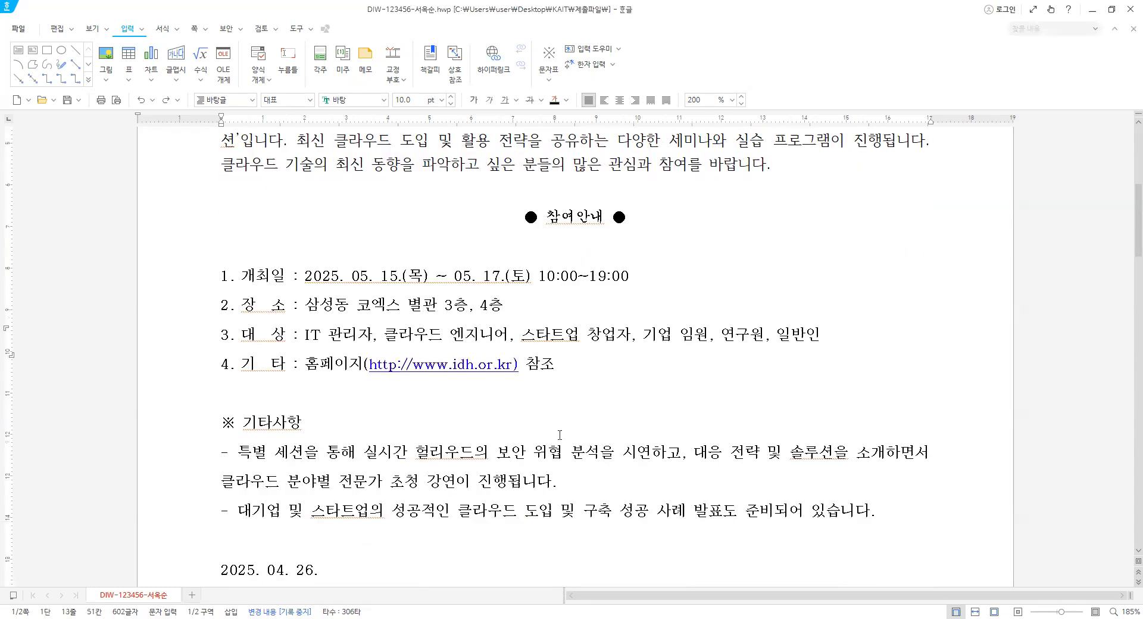
pyautogui.click(335, 369)
pyautogui.moveTo(366, 363); pyautogui.dragTo(514, 364)
pyautogui.click(364, 369)
pyautogui.rightClick(514, 365)
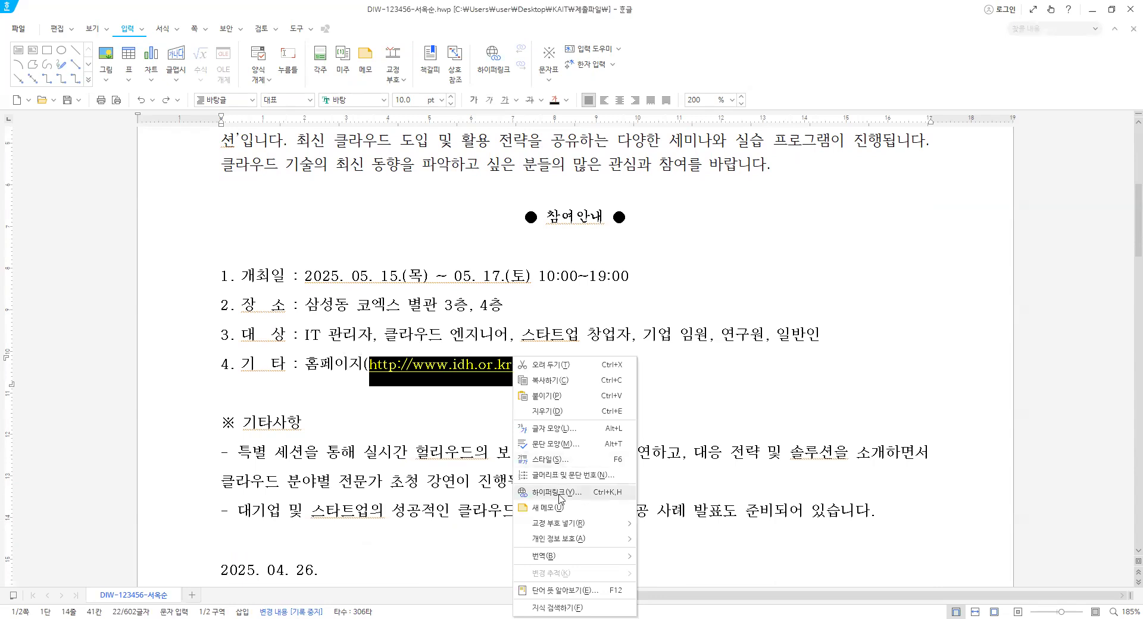
pyautogui.click(561, 493)
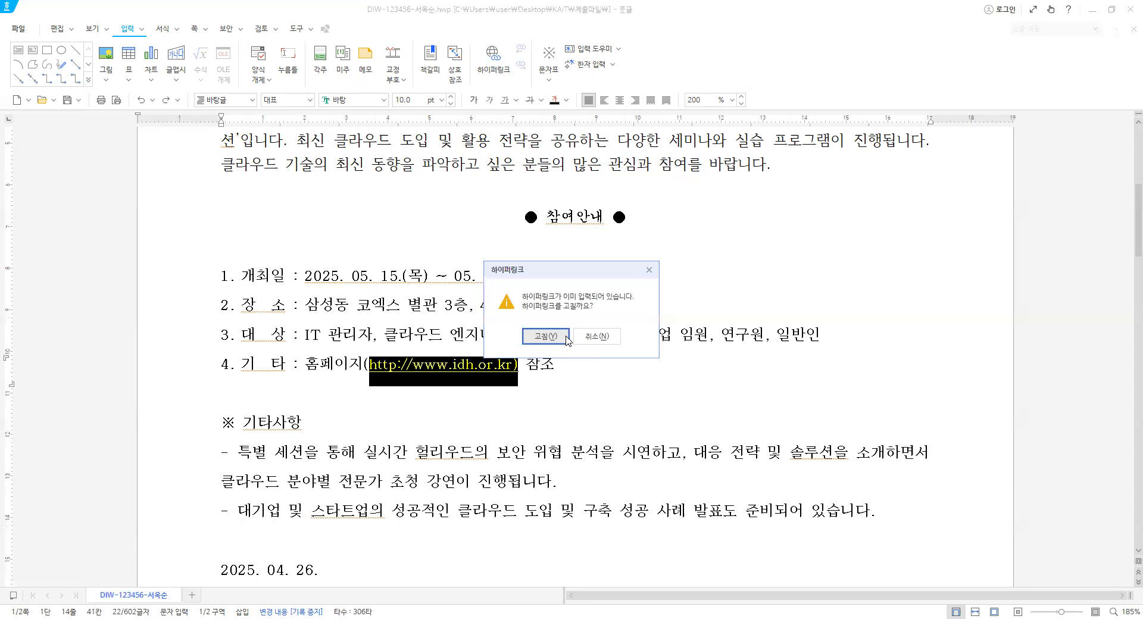
pyautogui.click(546, 336)
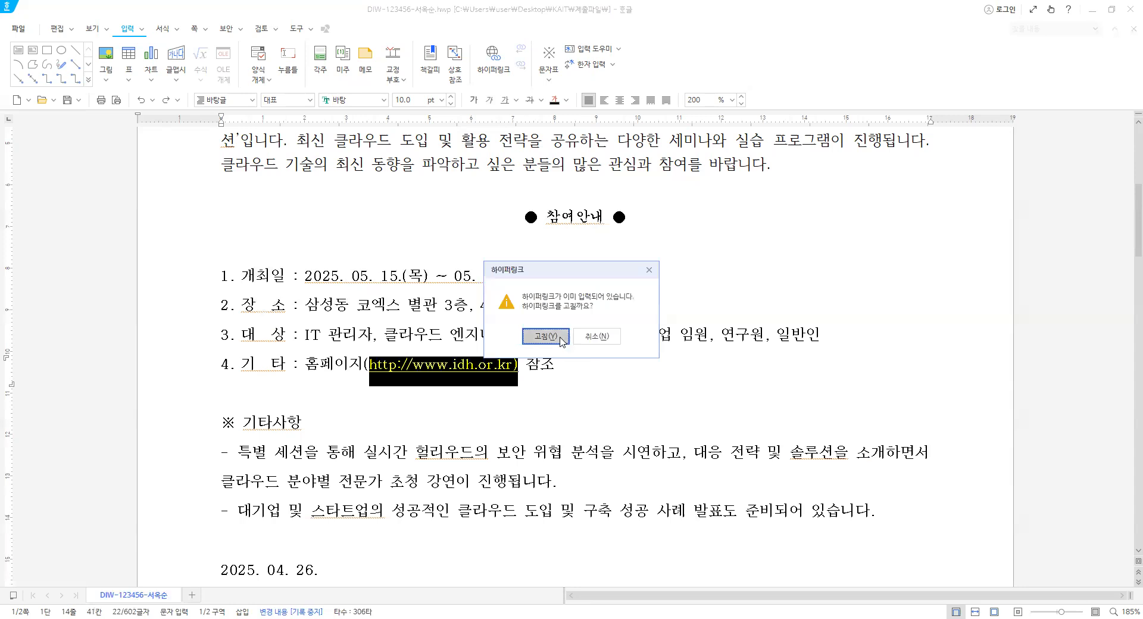
pyautogui.click(661, 223)
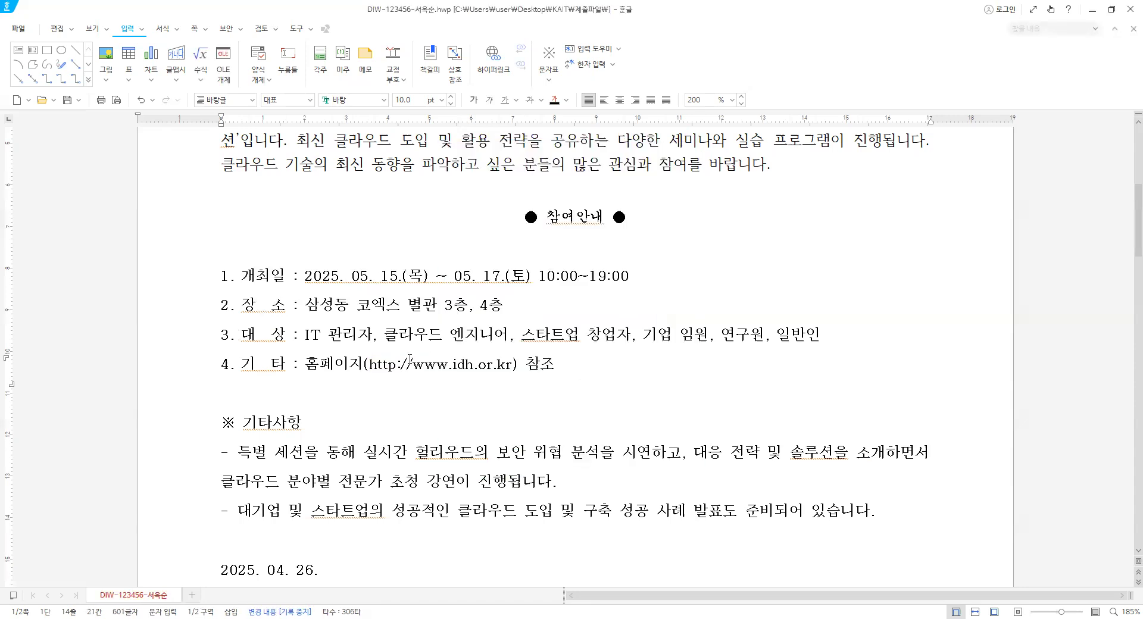
pyautogui.click(589, 364)
pyautogui.keyDown('shift'); pyautogui.click(551, 376); pyautogui.keyUp('shift')
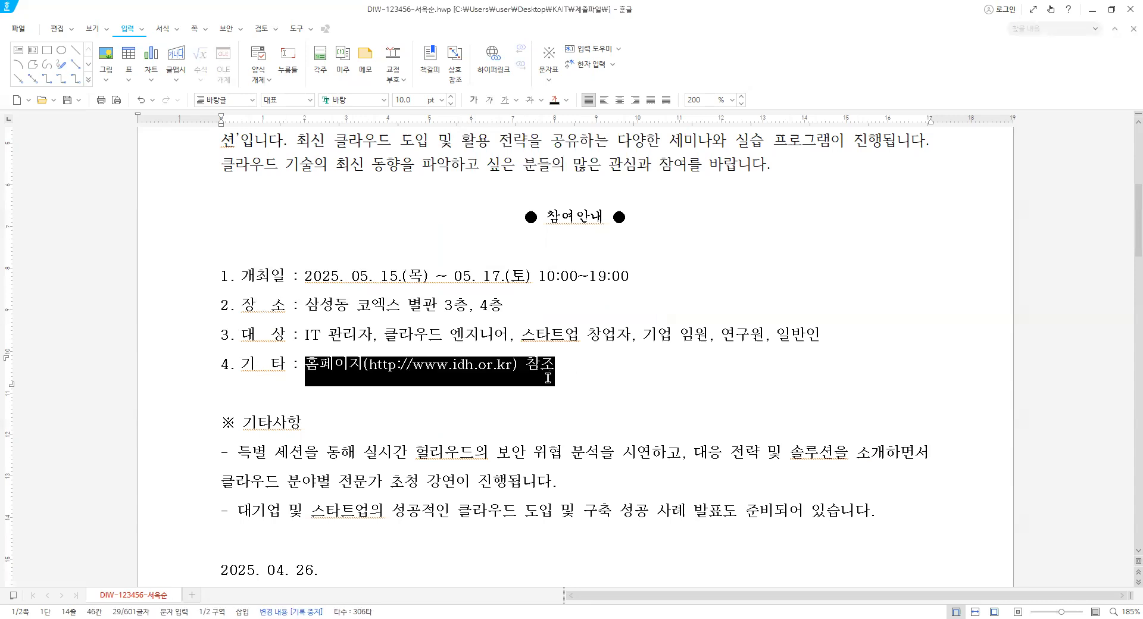
pyautogui.click(489, 101)
pyautogui.click(505, 100)
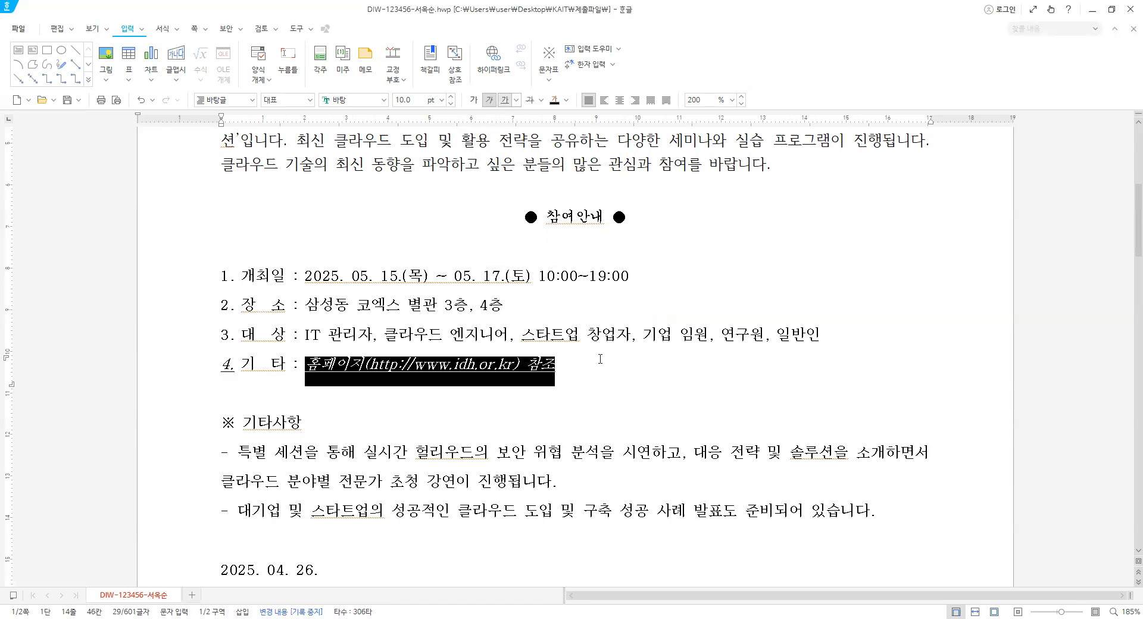
pyautogui.click(242, 379)
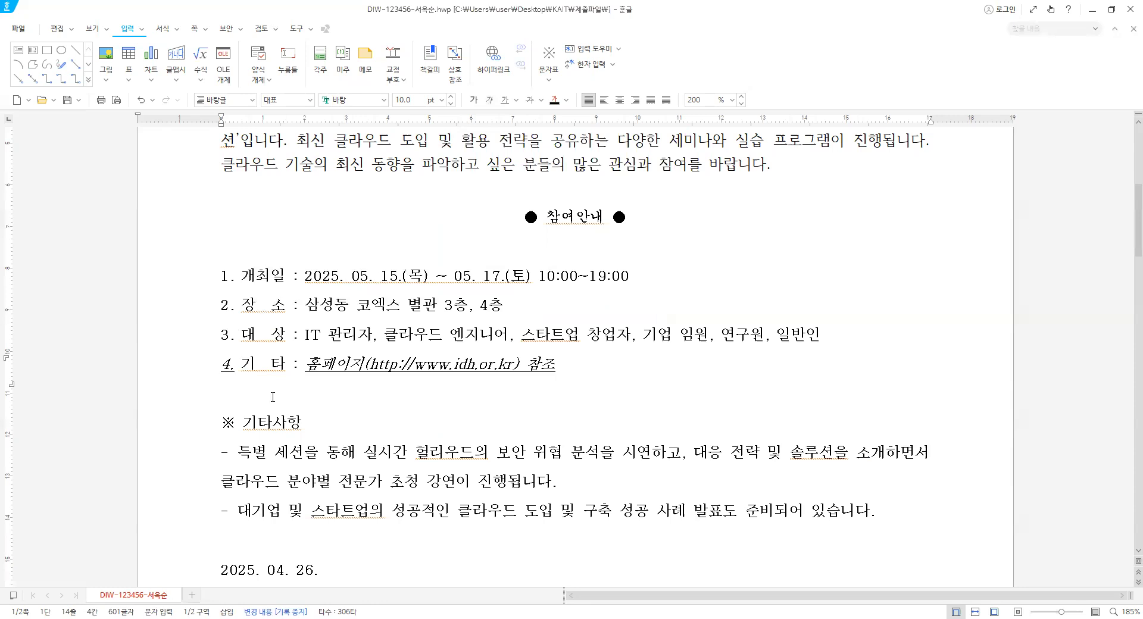
pyautogui.scroll(2, 262, 402)
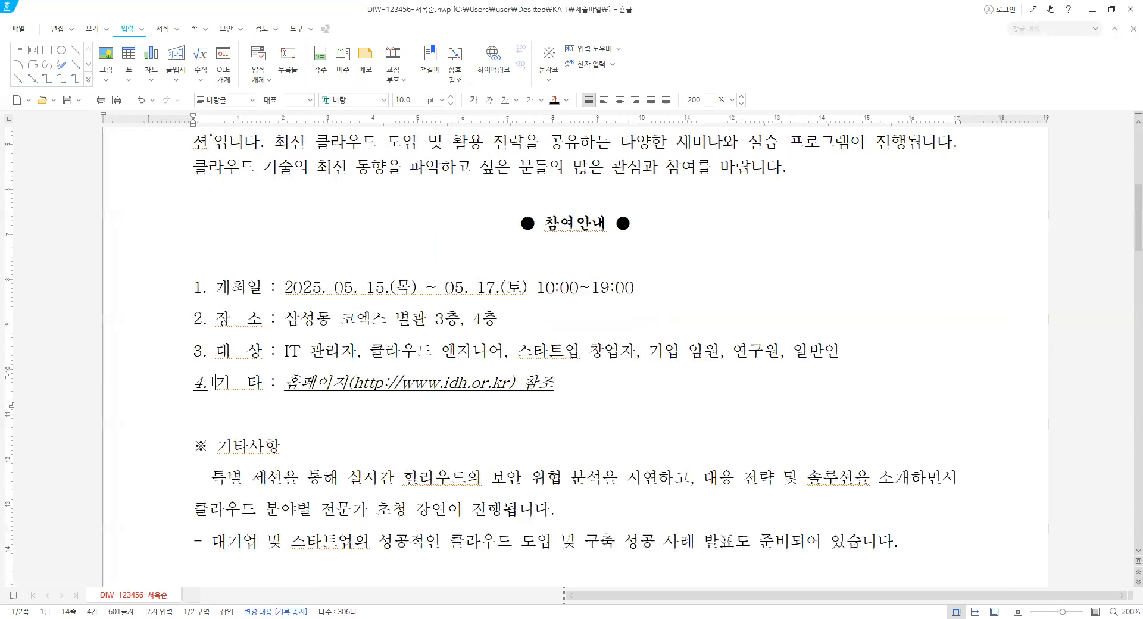
pyautogui.click(571, 388)
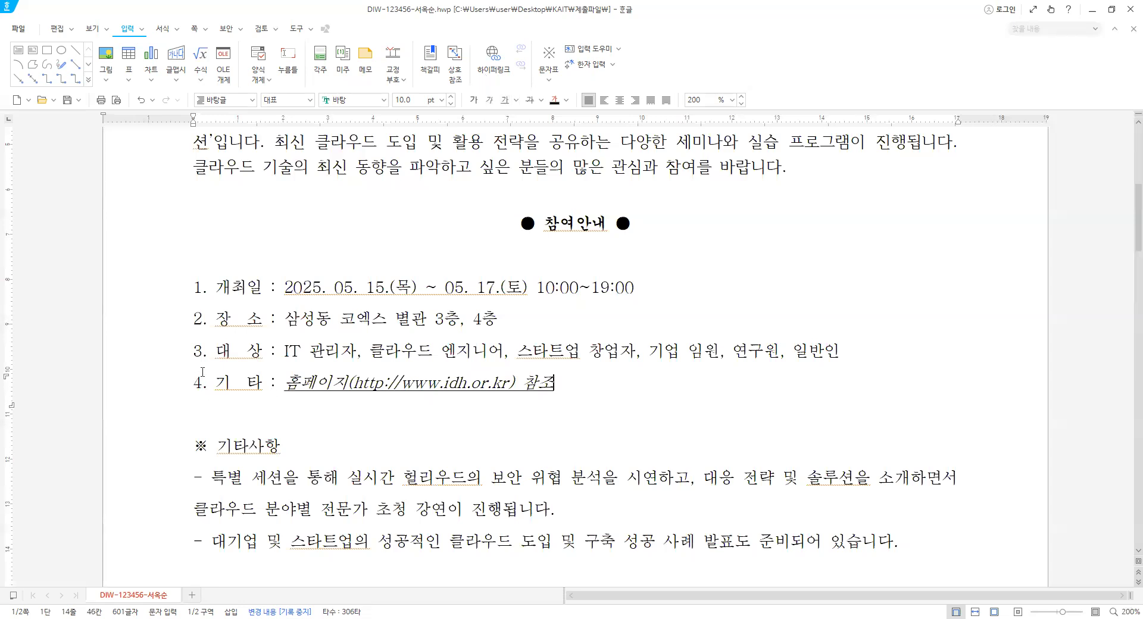
# Give the two dash paragraphs under "※ 기타사항" a left margin of 15 pt in the paragraph settings
pyautogui.scroll(-2, 316, 364)
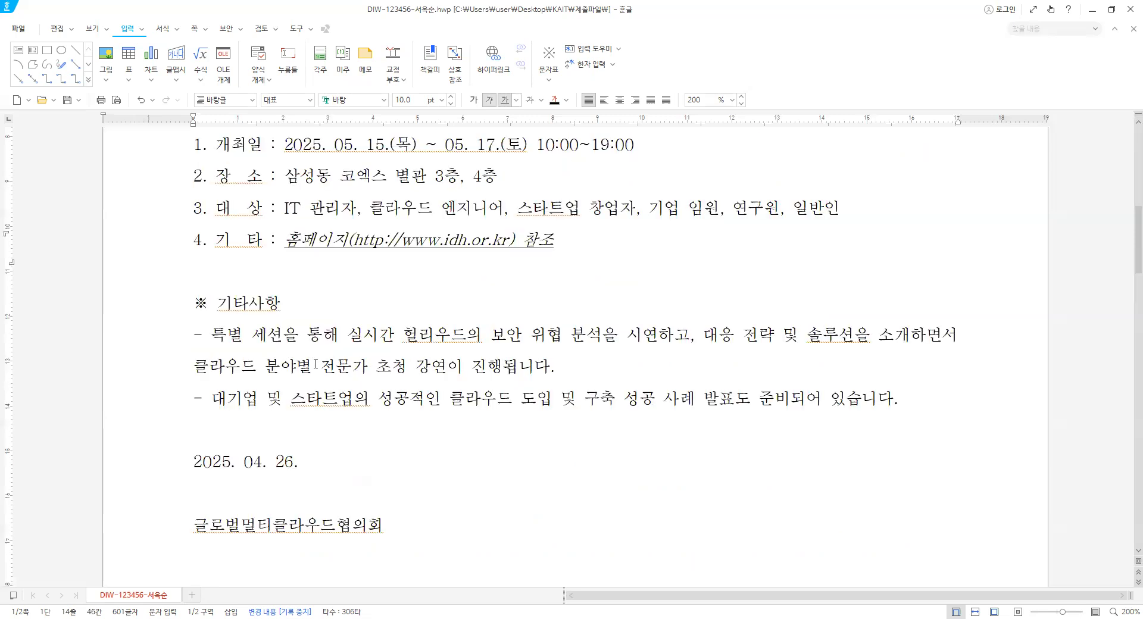
pyautogui.click(266, 348)
pyautogui.press('Hangul')
pyautogui.press('Up')
pyautogui.press('Up')
pyautogui.moveTo(187, 336); pyautogui.dragTo(555, 392)
pyautogui.moveTo(910, 428); pyautogui.dragTo(910, 430)
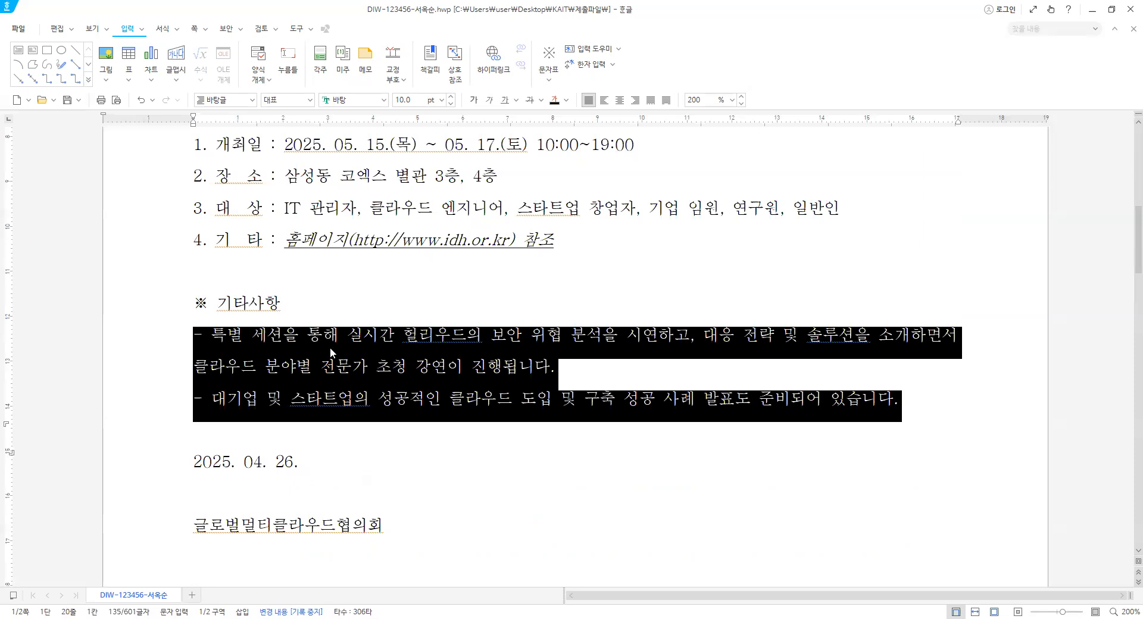
pyautogui.rightClick(299, 360)
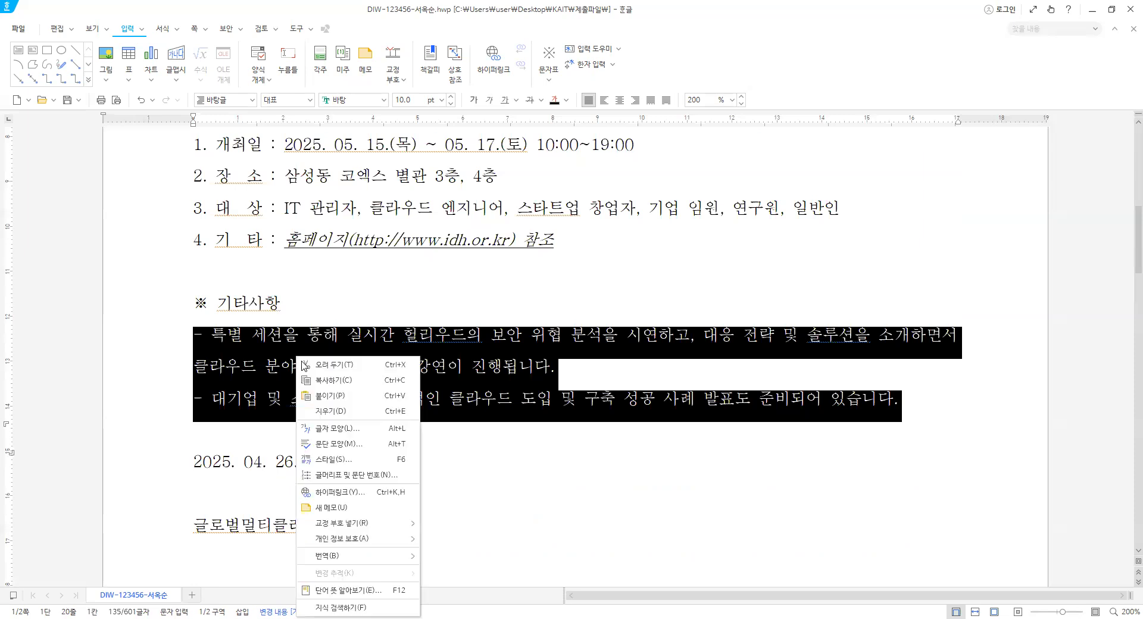
pyautogui.click(340, 446)
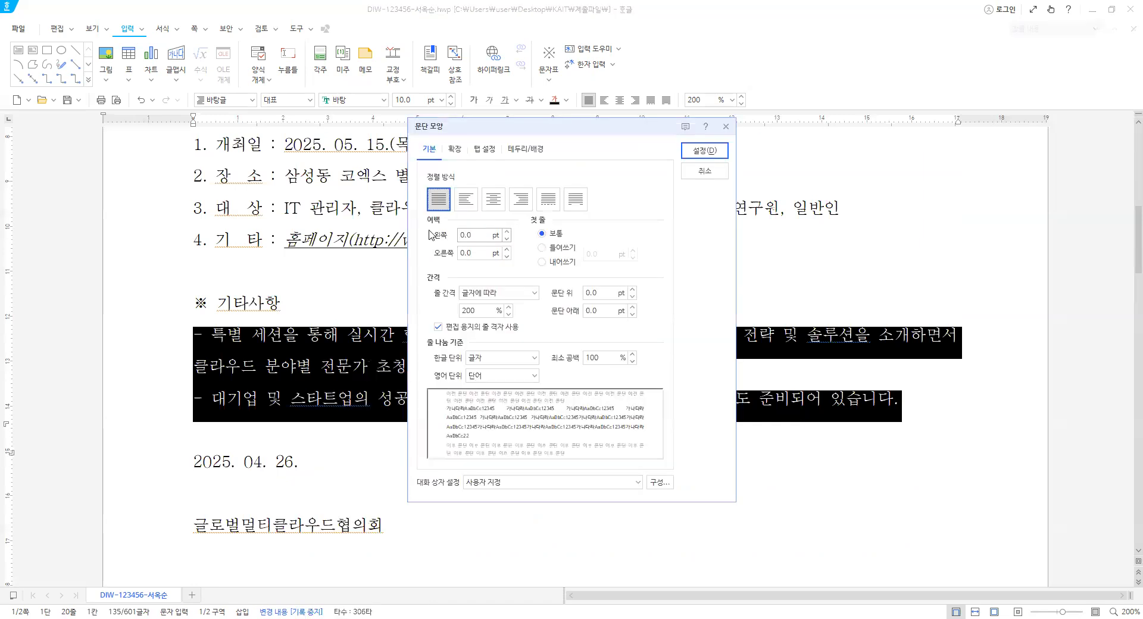
pyautogui.write('10')
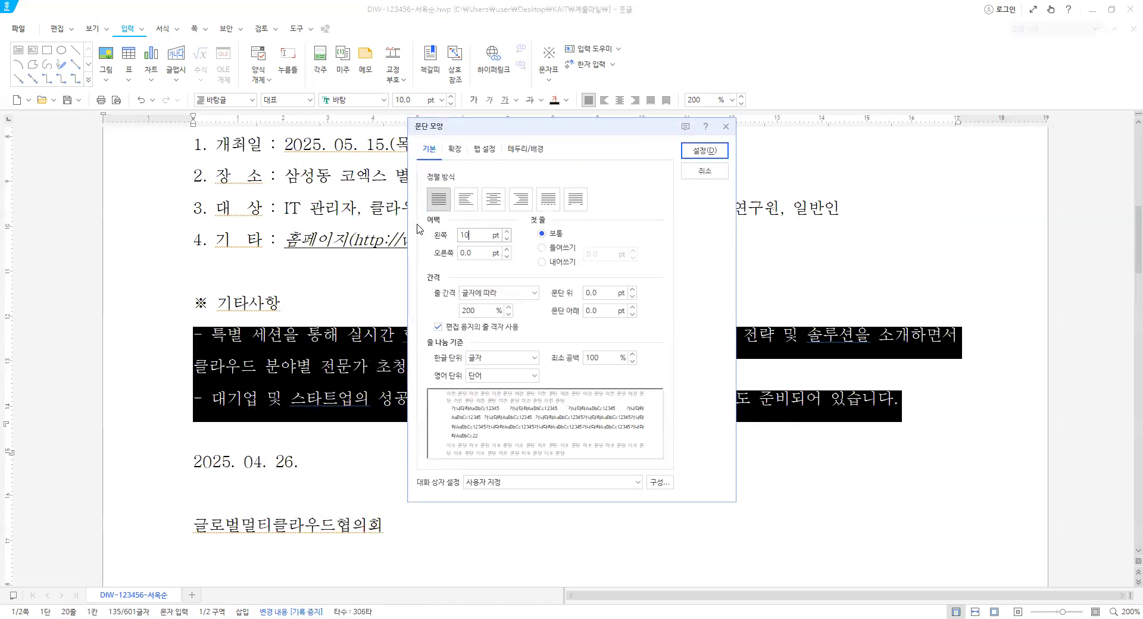
pyautogui.press('BackSpace')
pyautogui.write('5')
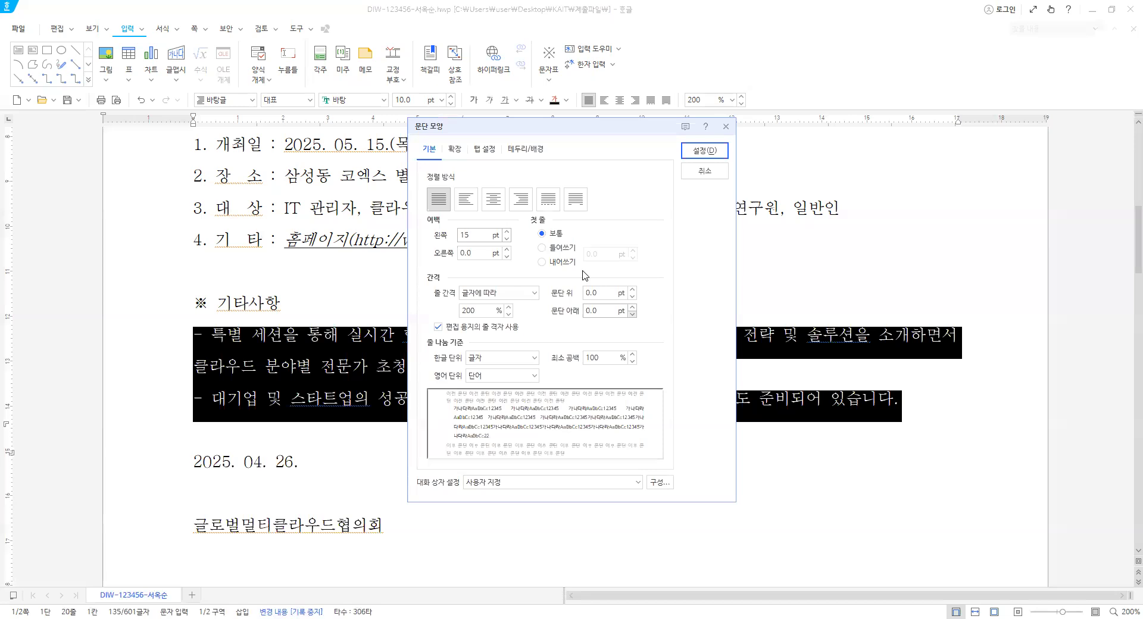
# Set a 12 pt hanging indent (내어쓰기) for the two dash paragraphs and apply the paragraph settings
pyautogui.click(561, 269)
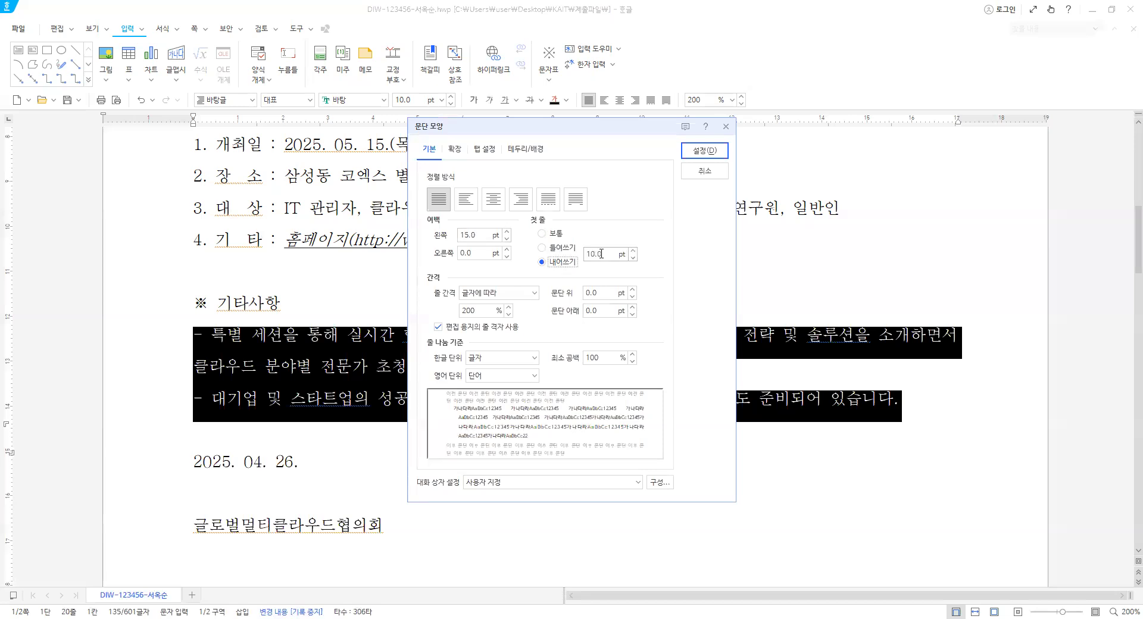
pyautogui.press('Tab')
pyautogui.write('12')
pyautogui.press('alt')
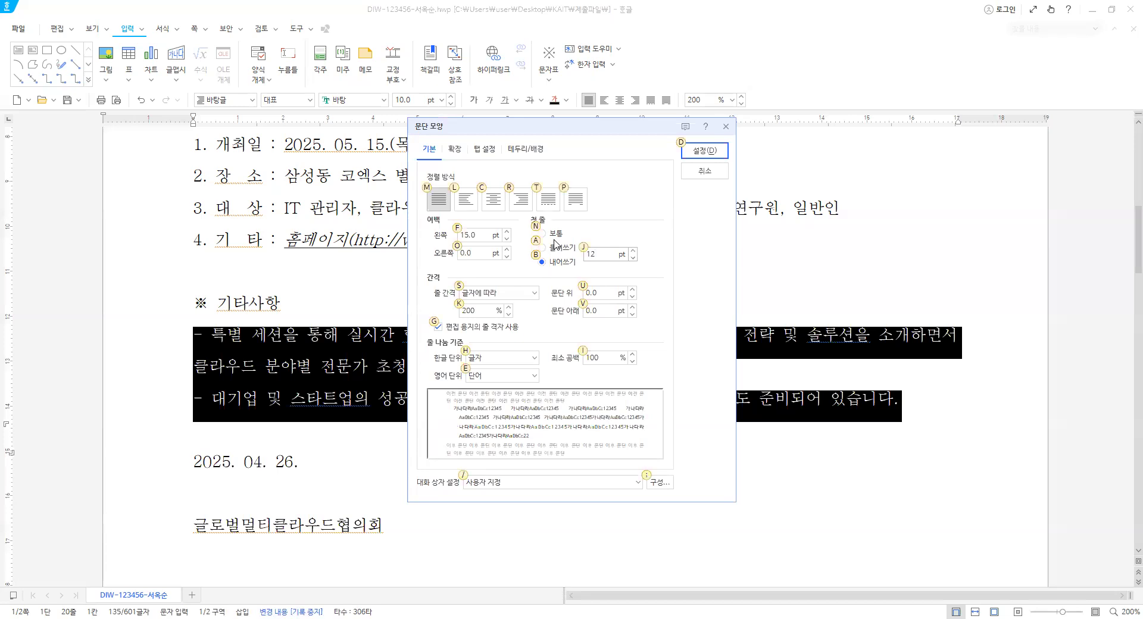
pyautogui.press('d')
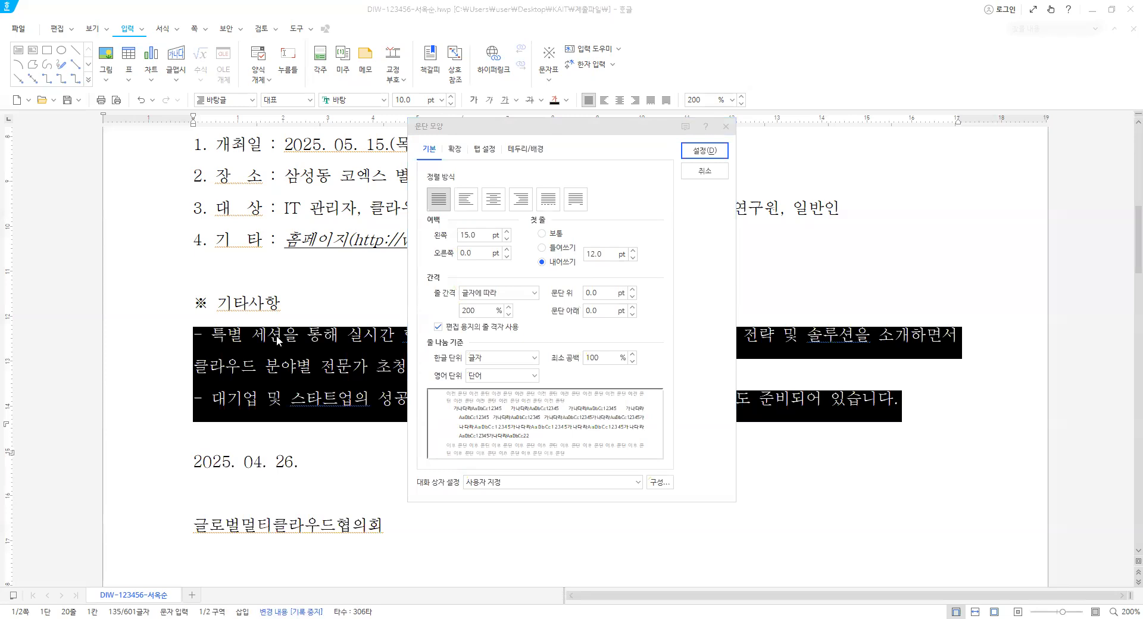
# Set the date line "2025. 04. 26." to 14 pt and center it
pyautogui.scroll(-2, 351, 470)
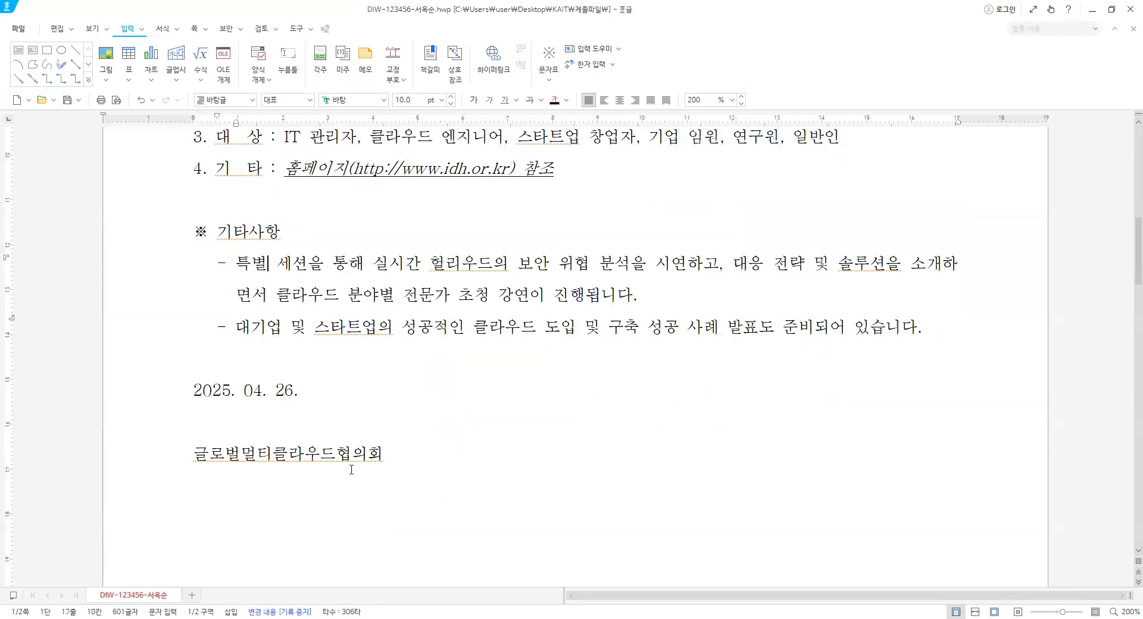
pyautogui.click(192, 393)
pyautogui.keyDown('shift'); pyautogui.click(341, 403); pyautogui.keyUp('shift')
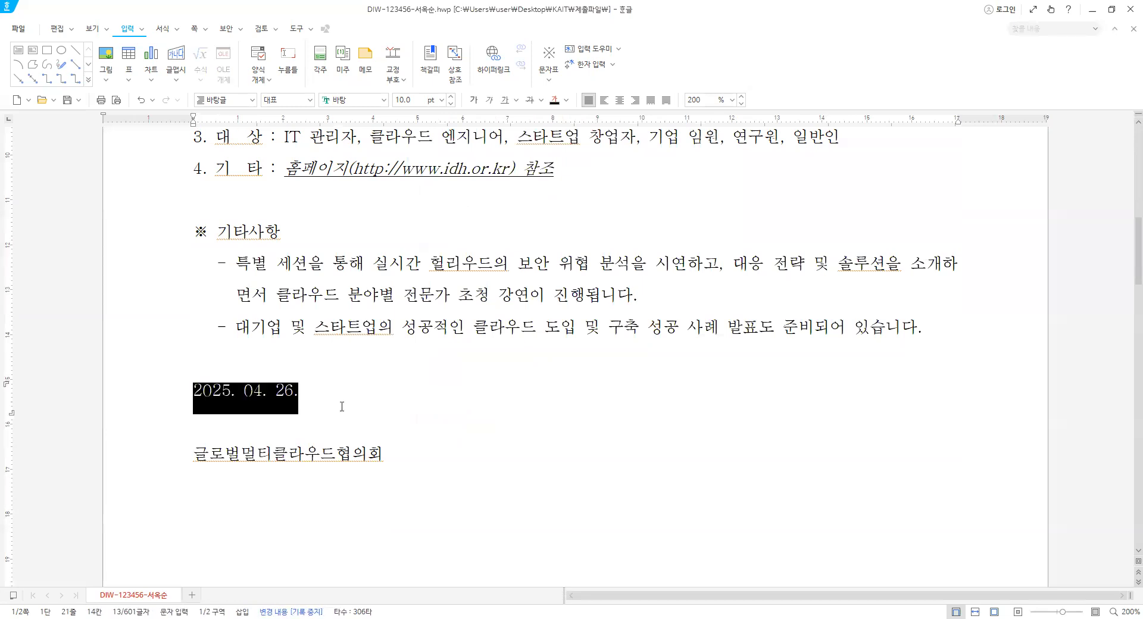
pyautogui.click(441, 101)
pyautogui.click(425, 241)
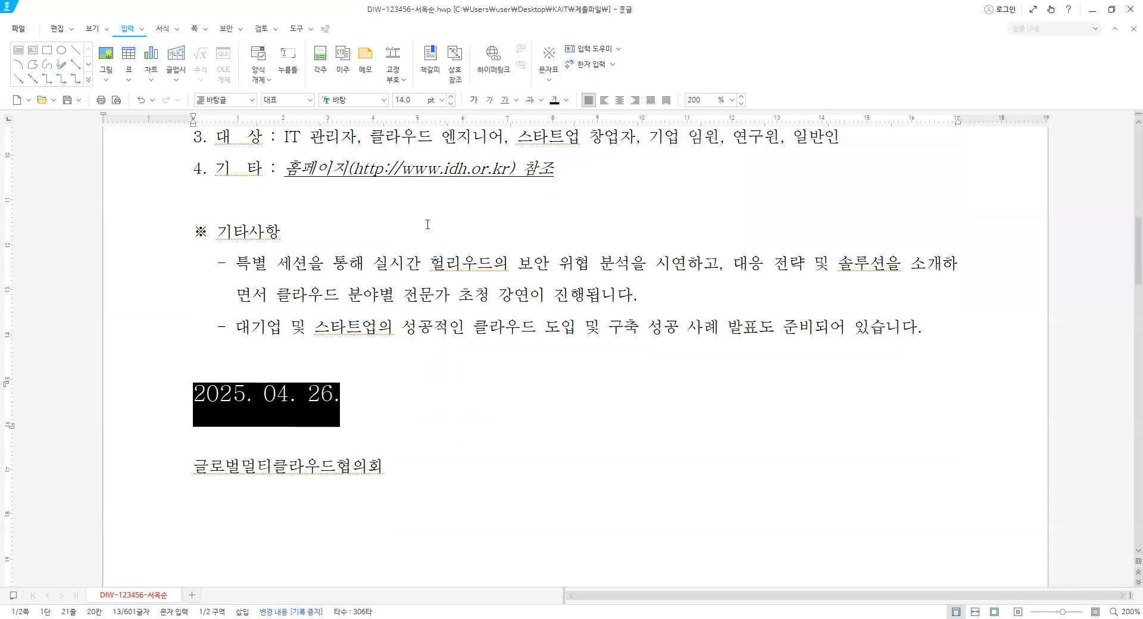
pyautogui.click(620, 101)
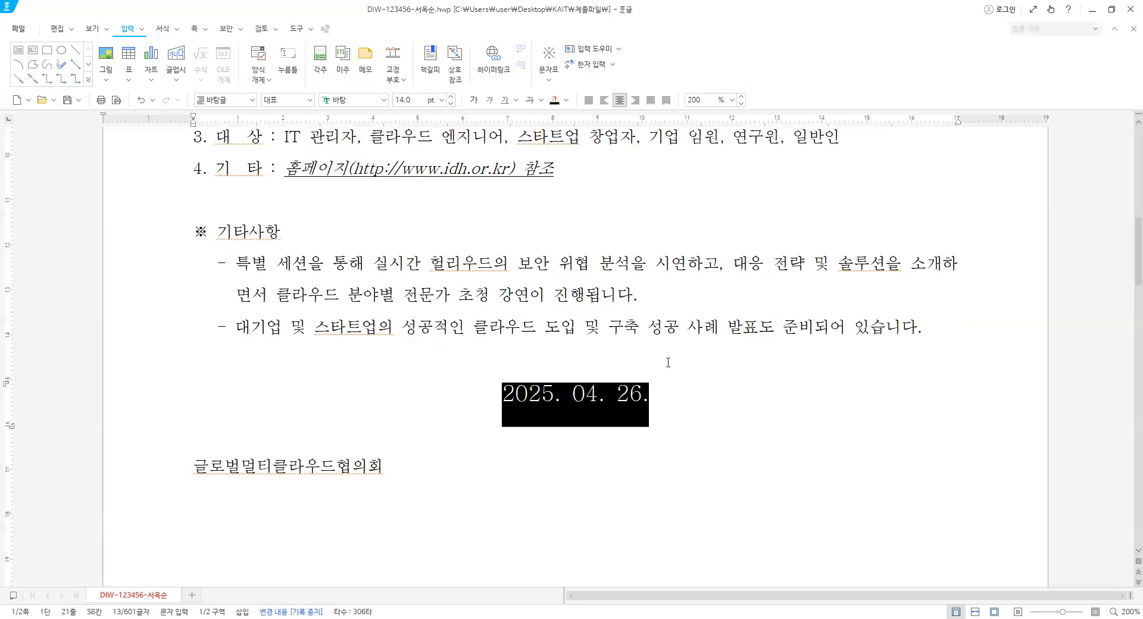
pyautogui.press('Escape')
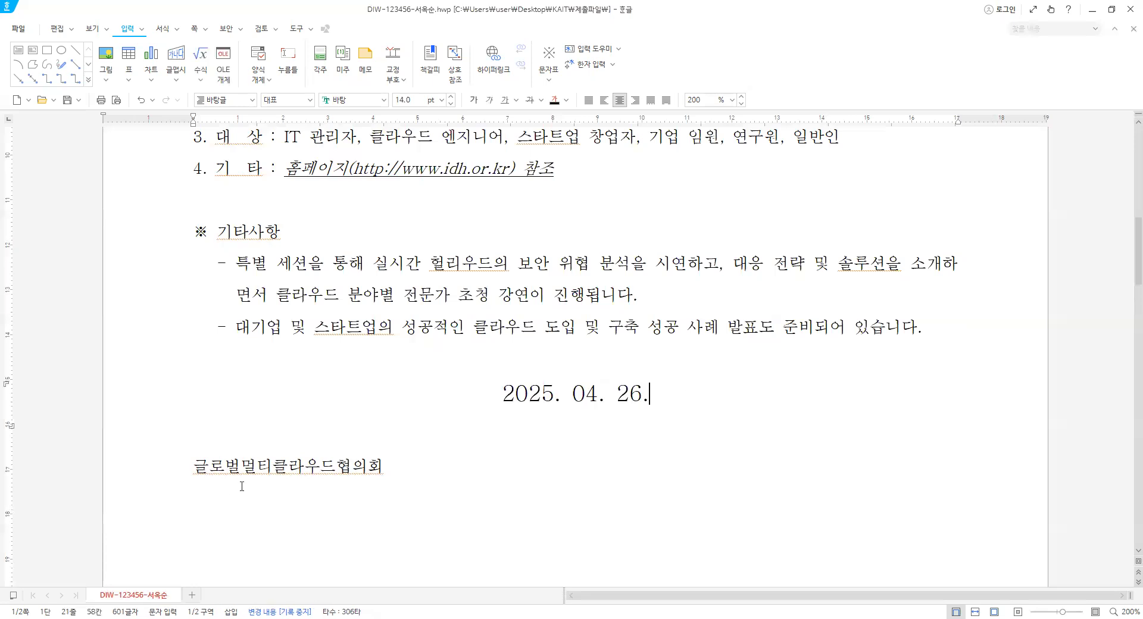
# Format the organization name "글로벌멀티클라우드협의회" in 궁서체 at 26 pt and center it
pyautogui.scroll(-3, 225, 386)
pyautogui.click(225, 387)
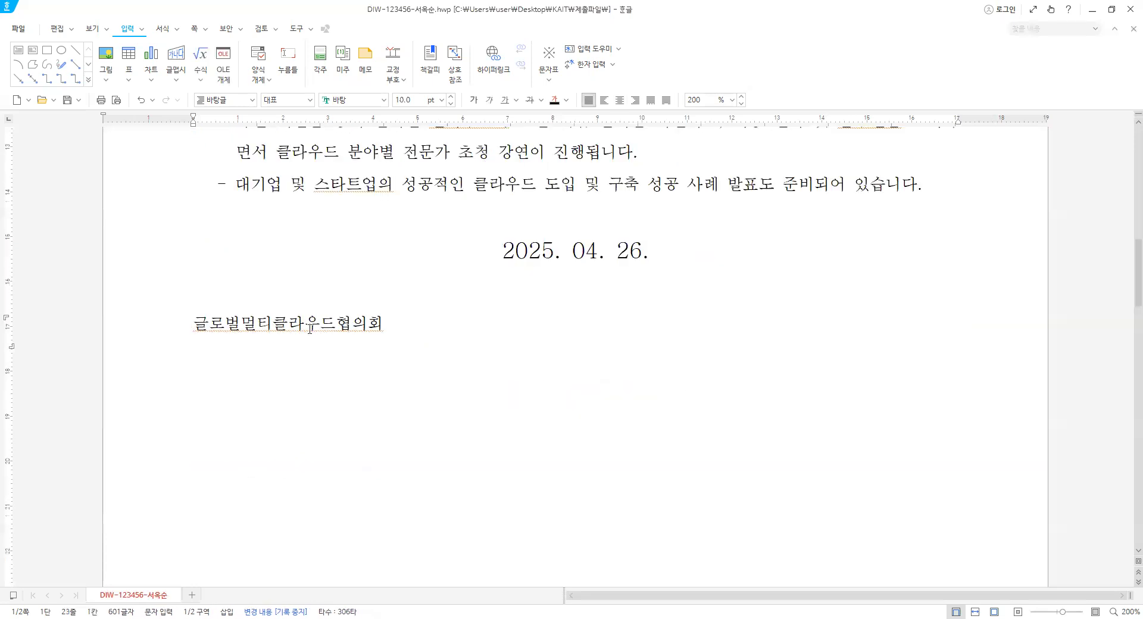
pyautogui.keyDown('shift'); pyautogui.click(394, 332); pyautogui.keyUp('shift')
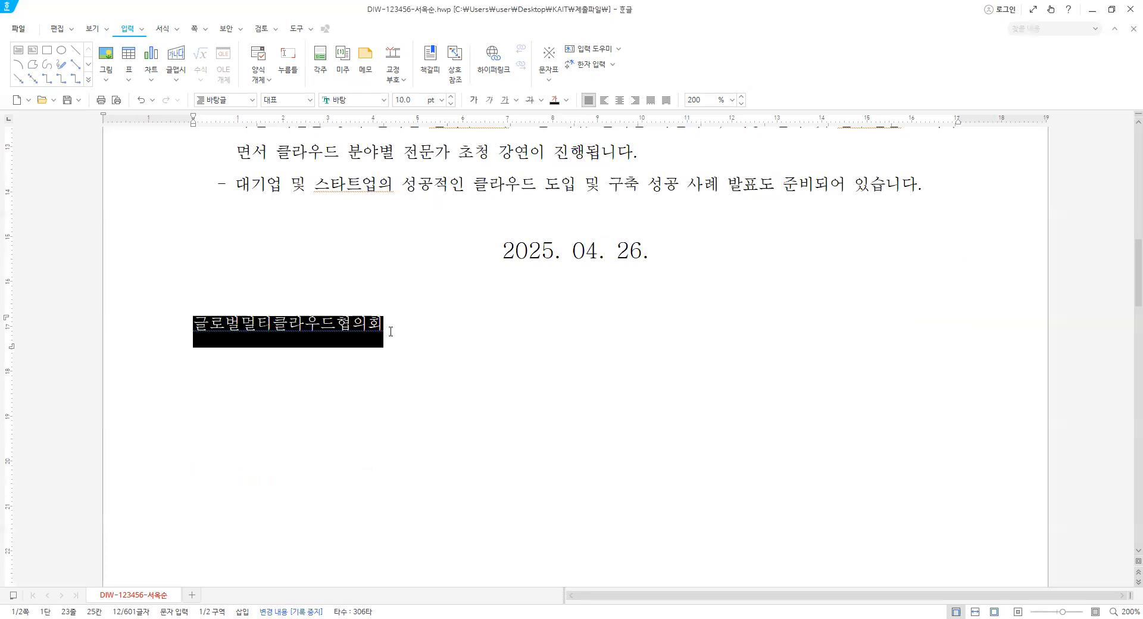
pyautogui.click(382, 102)
pyautogui.click(436, 113)
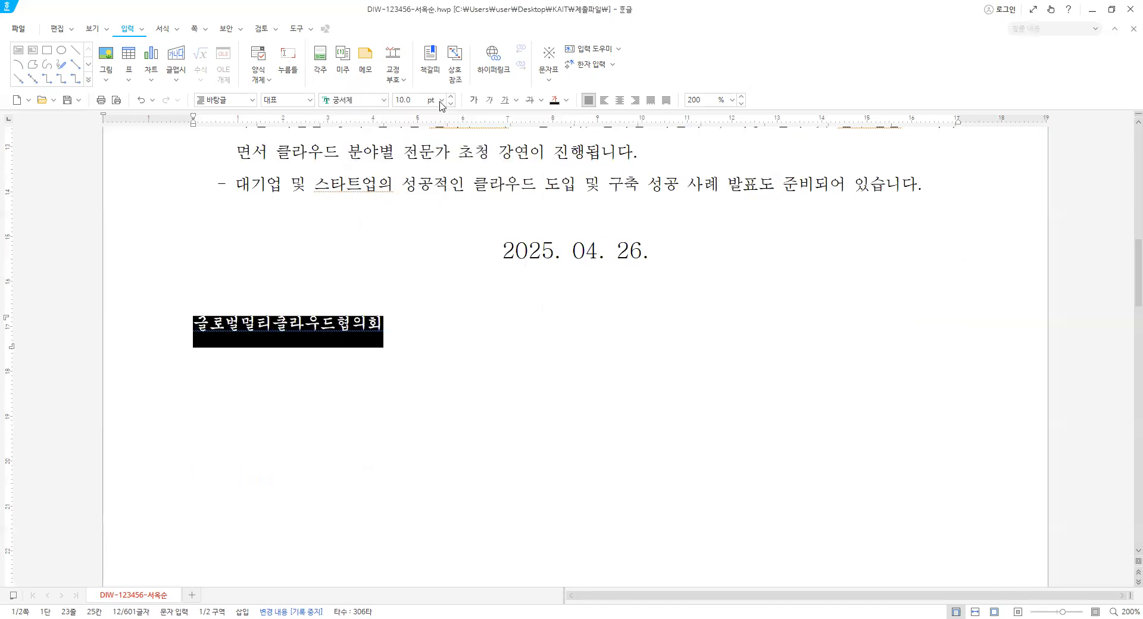
pyautogui.click(441, 101)
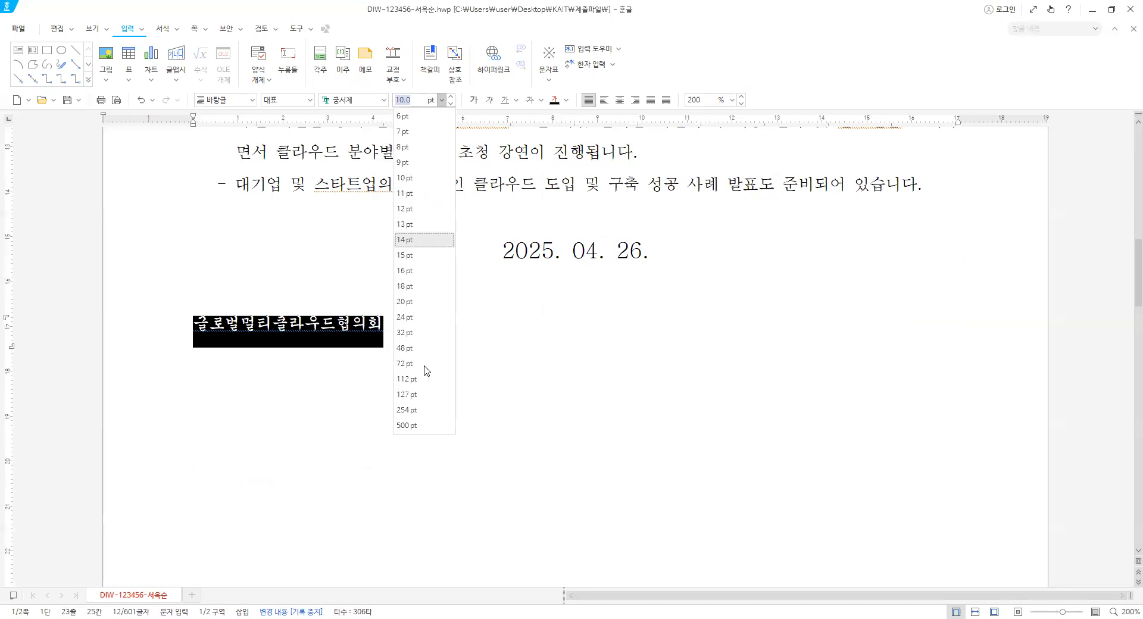
pyautogui.click(430, 319)
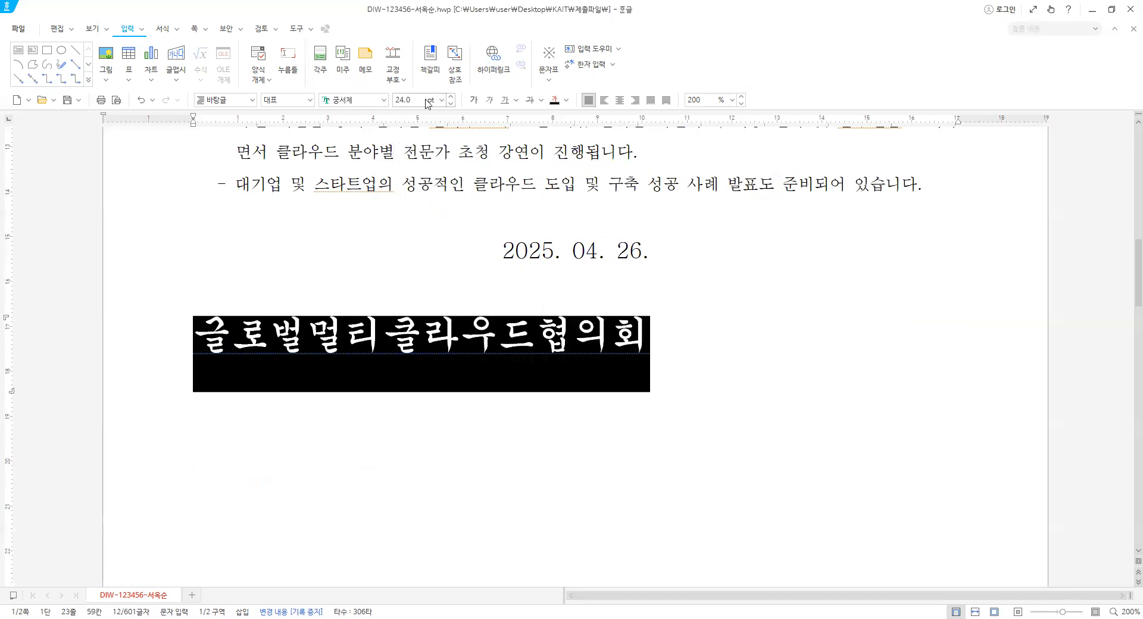
pyautogui.click(451, 96)
pyautogui.click(450, 97)
pyautogui.click(625, 106)
pyautogui.click(857, 375)
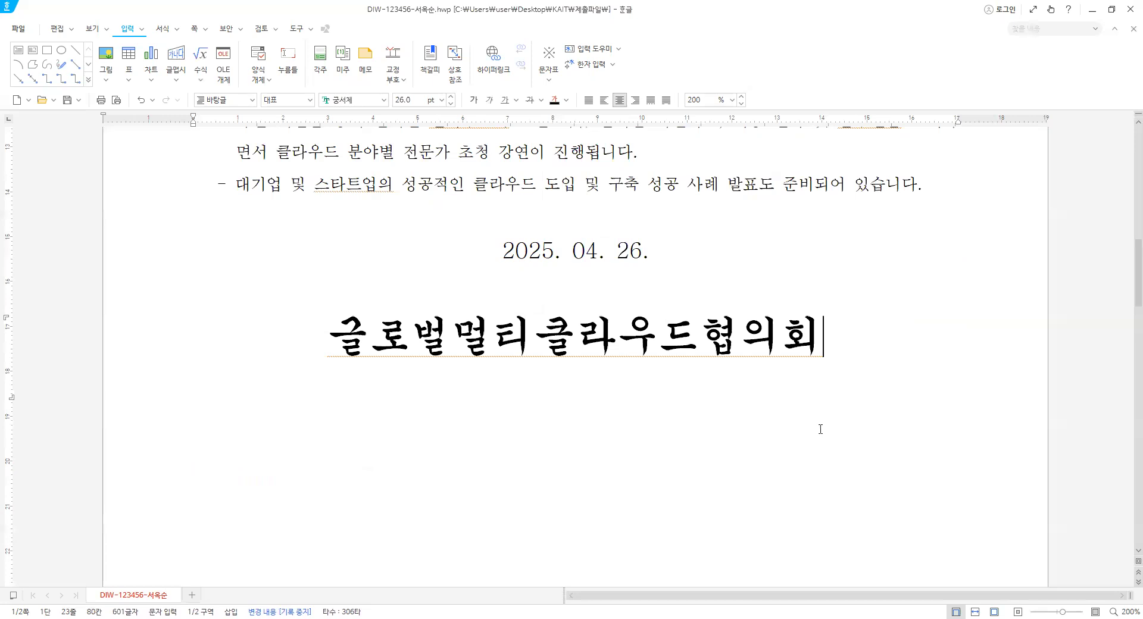
# Insert page numbers at the bottom center of the page in A,B,C style with surrounding dashes
pyautogui.press('Hangul')
pyautogui.click(195, 30)
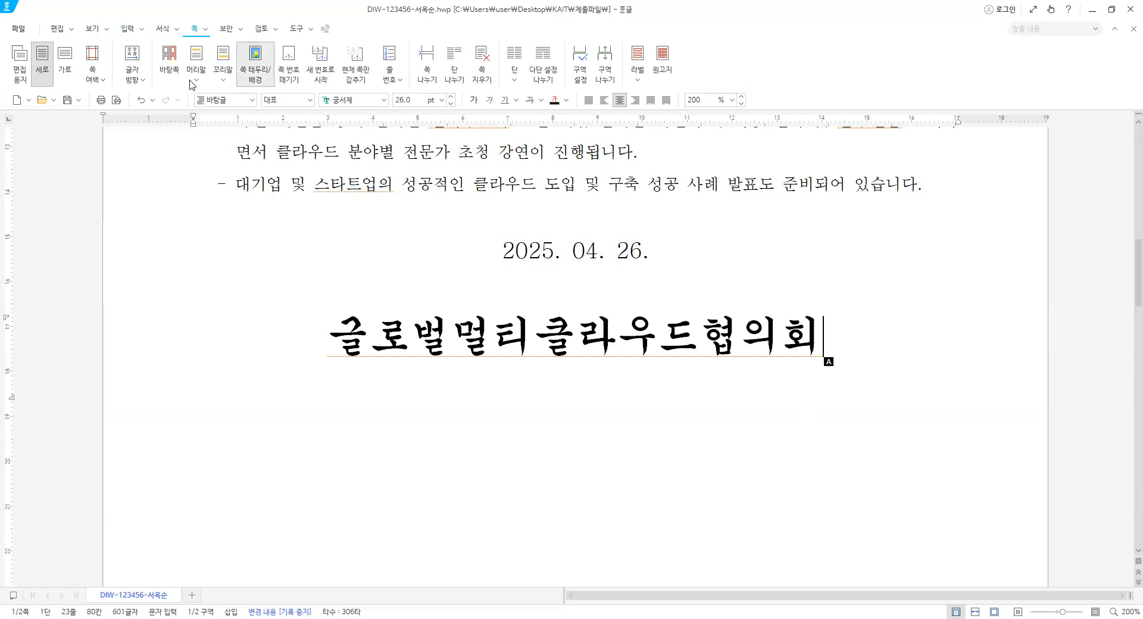
pyautogui.click(291, 82)
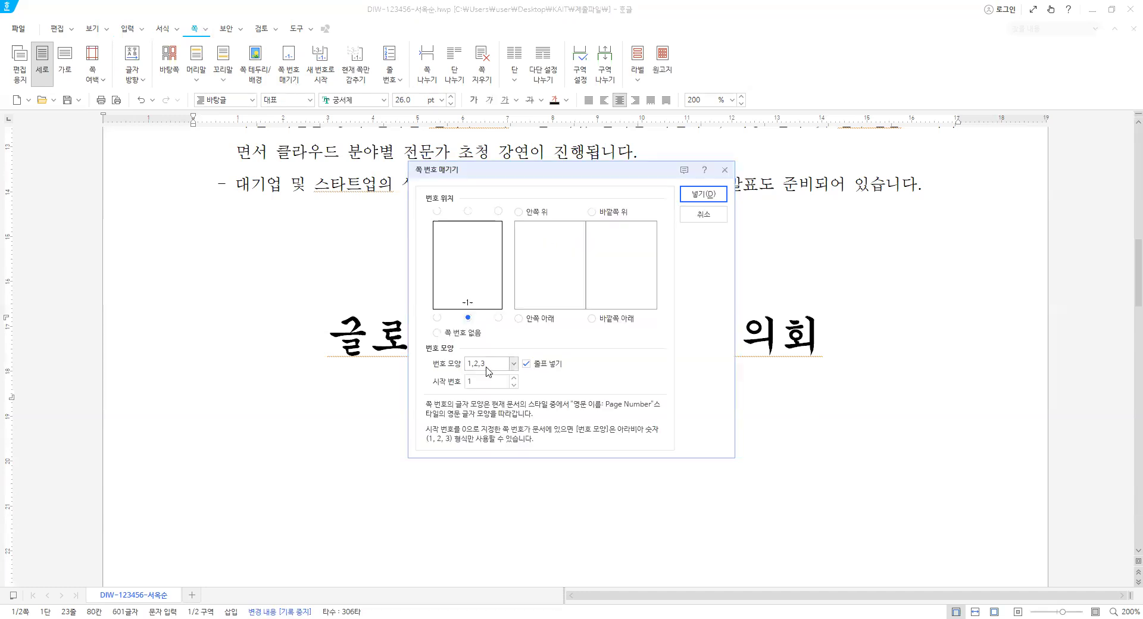
pyautogui.click(489, 365)
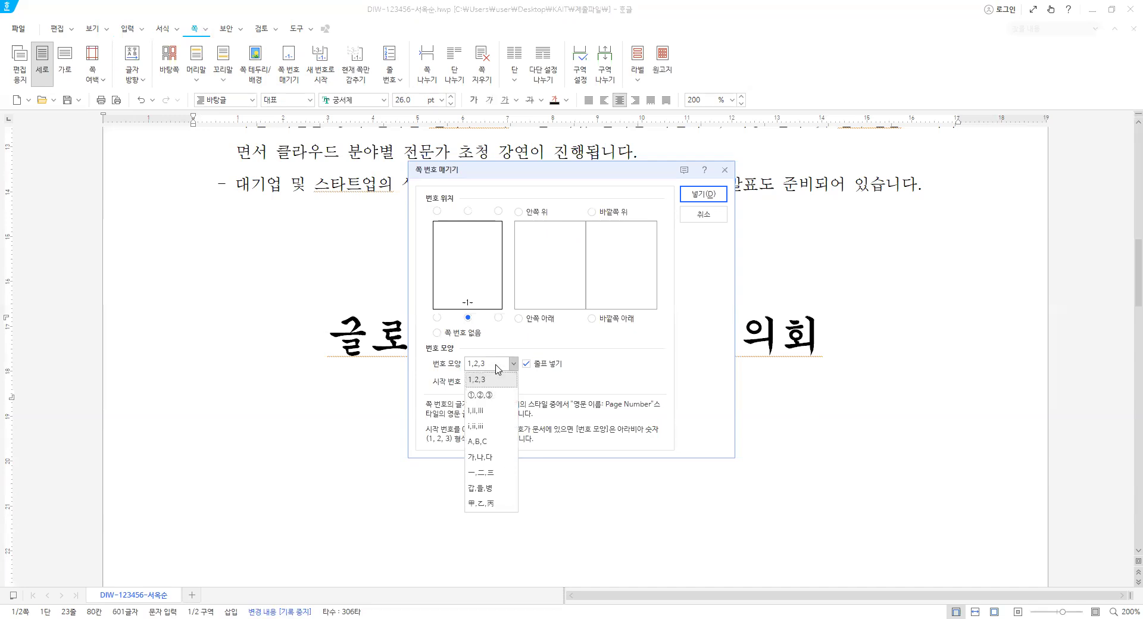
pyautogui.click(489, 442)
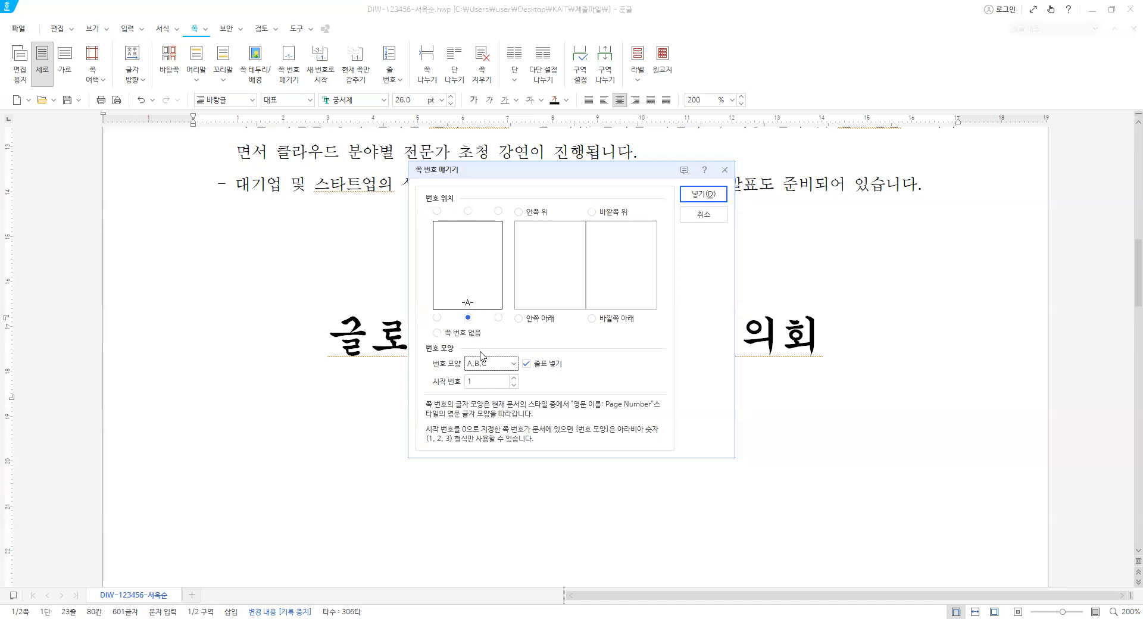
pyautogui.press('alt')
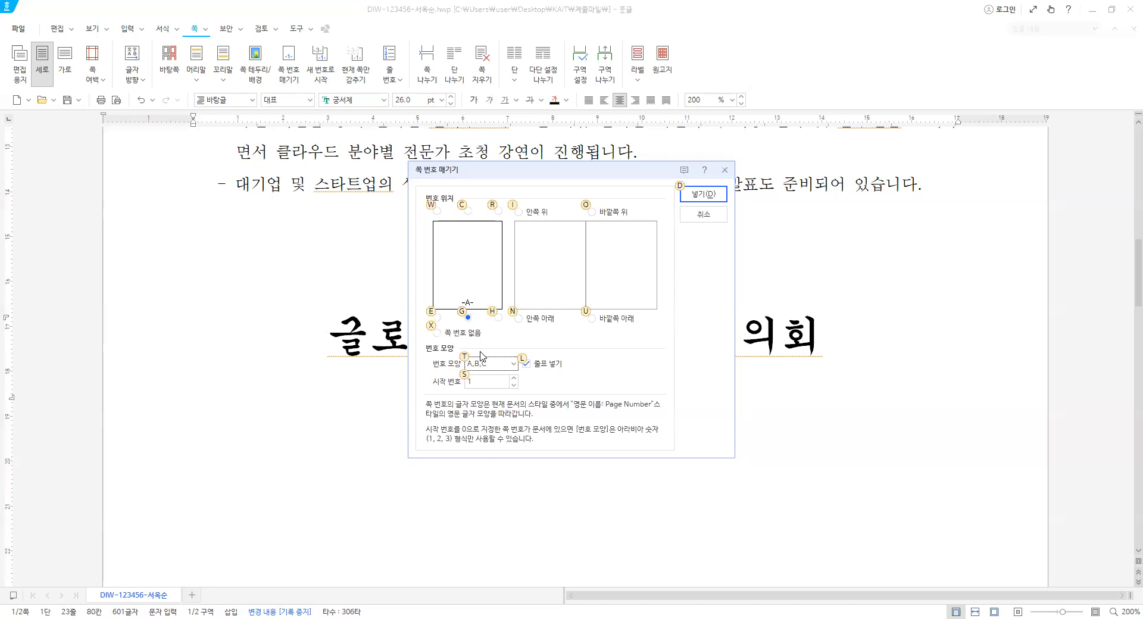
pyautogui.press('d')
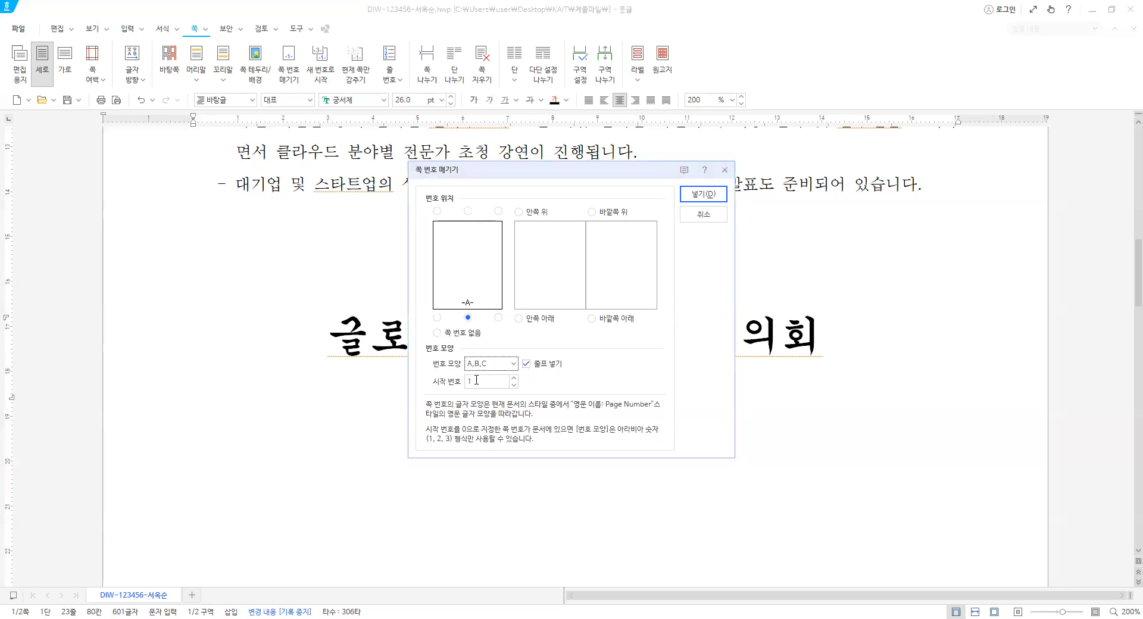
# Apply the page numbering and reposition it to the bottom right of the page in A,B,C style with surrounding dashes
pyautogui.click(705, 197)
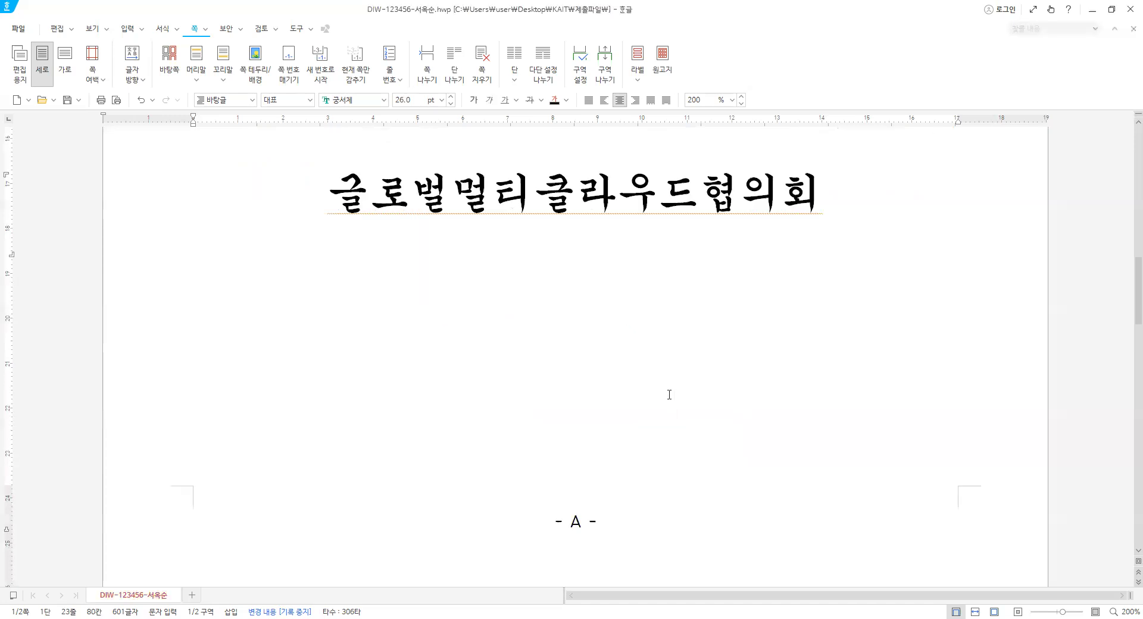
pyautogui.scroll(-1, 582, 449)
pyautogui.scroll(3, 602, 438)
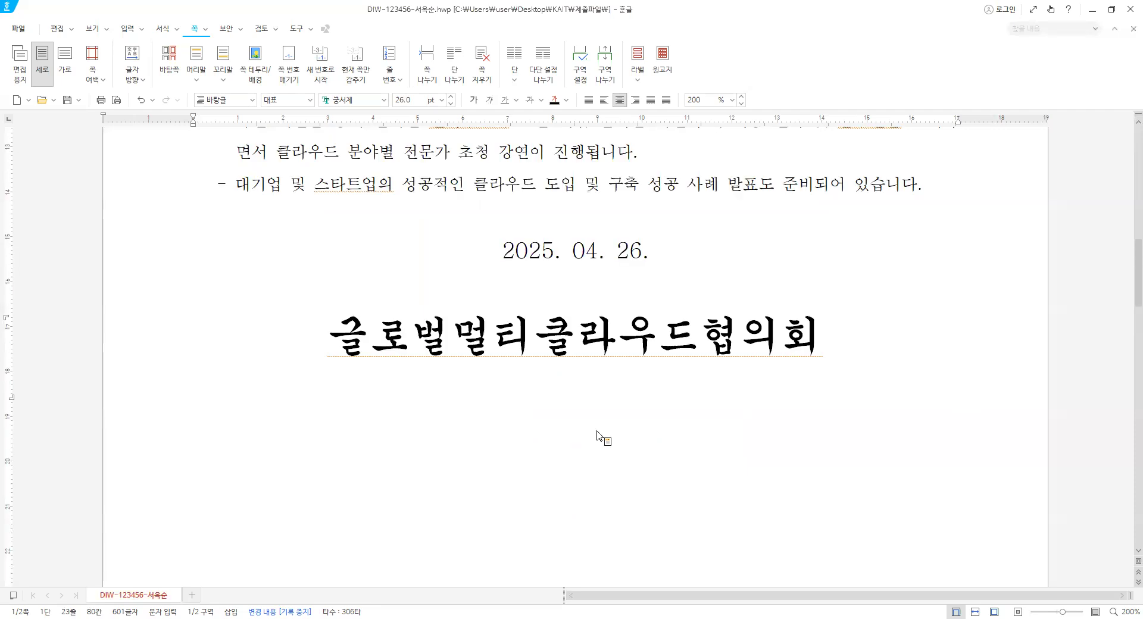
pyautogui.scroll(-3, 596, 327)
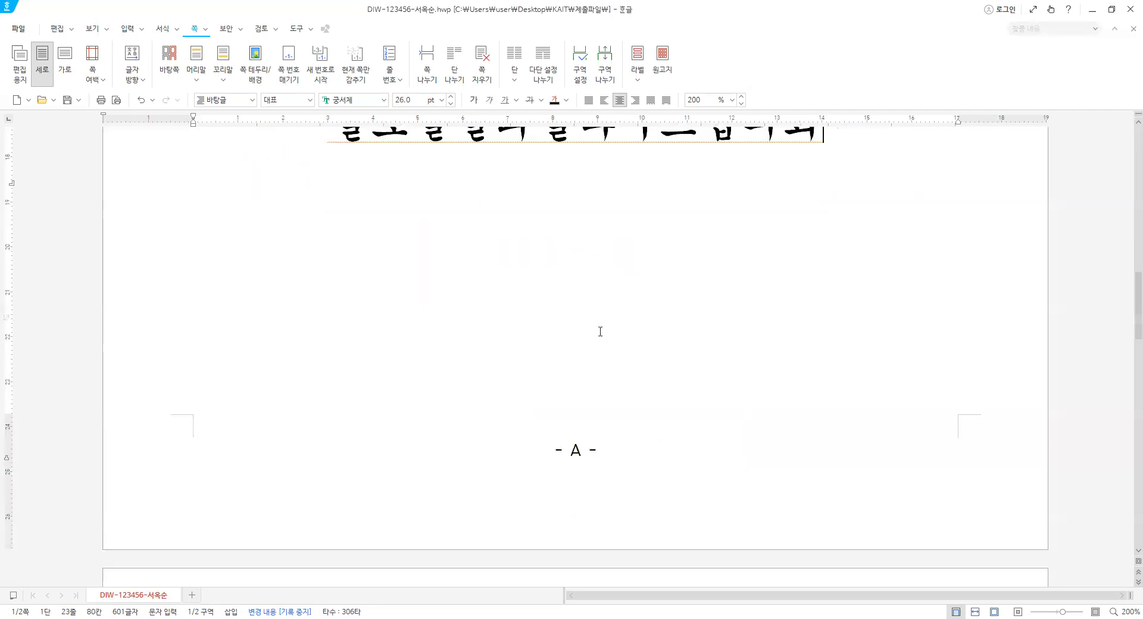
pyautogui.click(289, 64)
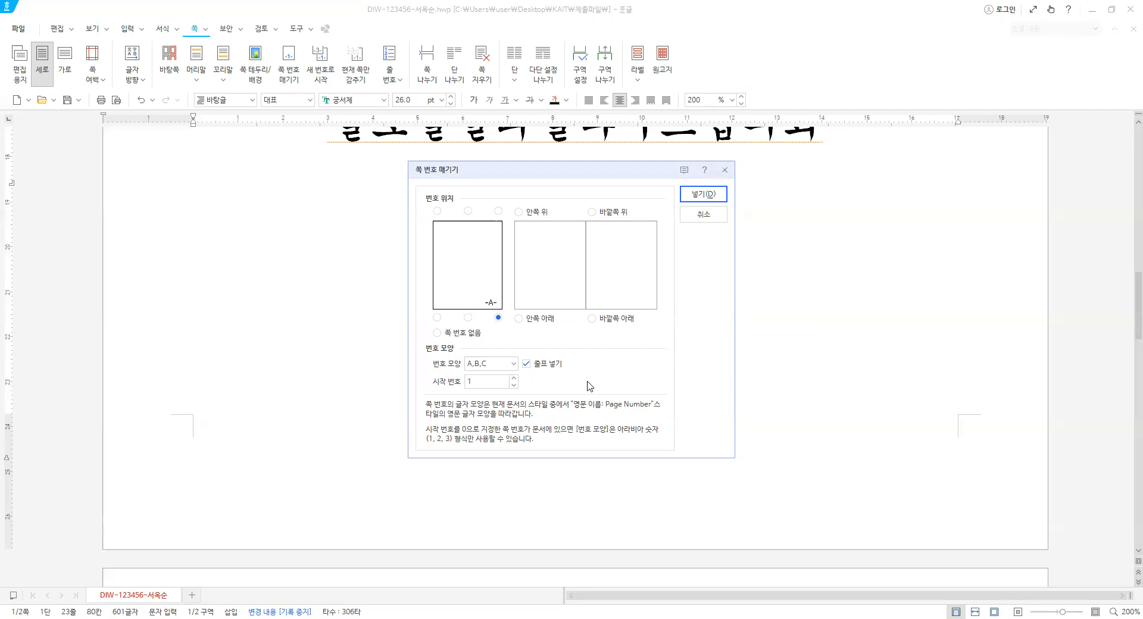
pyautogui.click(715, 192)
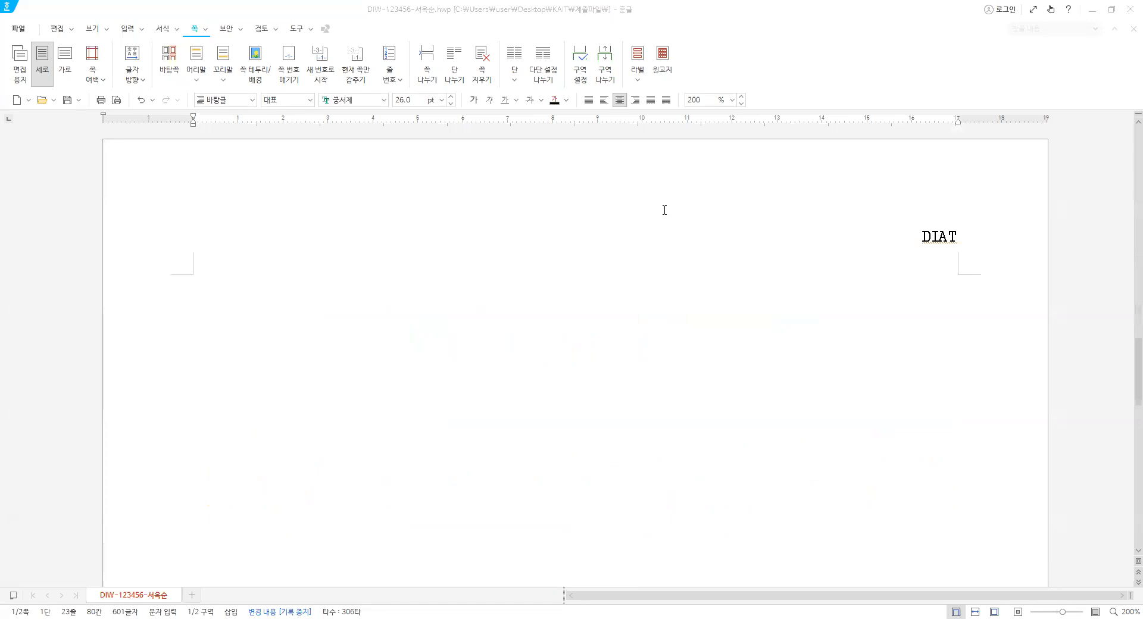
# Set up a two-column layout on the second page, starting below a full-width first line
pyautogui.scroll(-2, 665, 210)
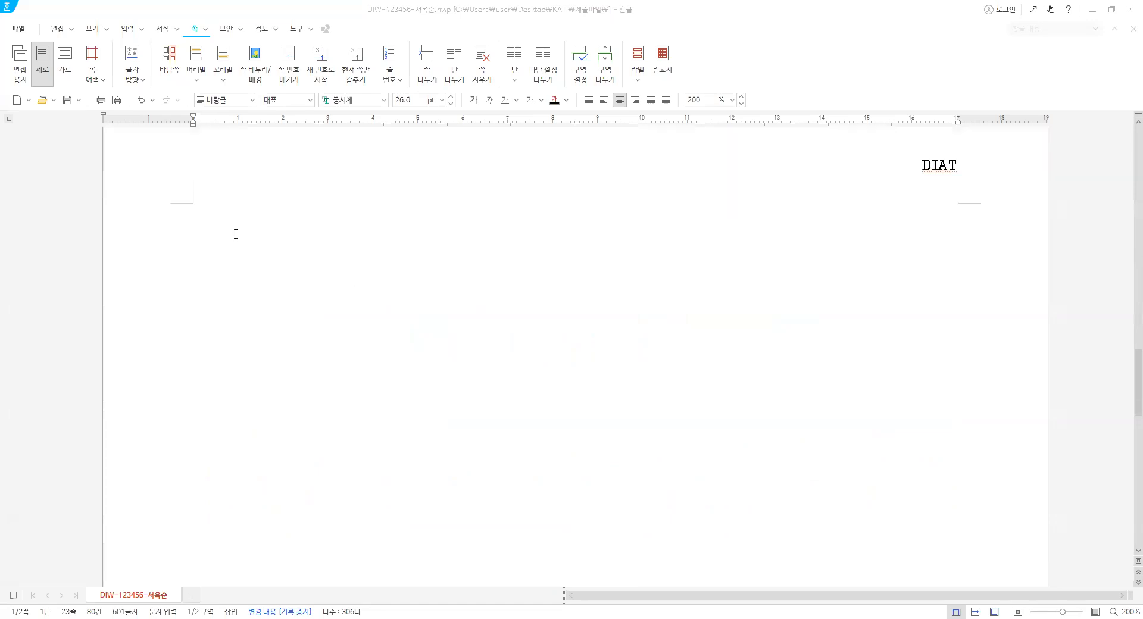
pyautogui.click(238, 224)
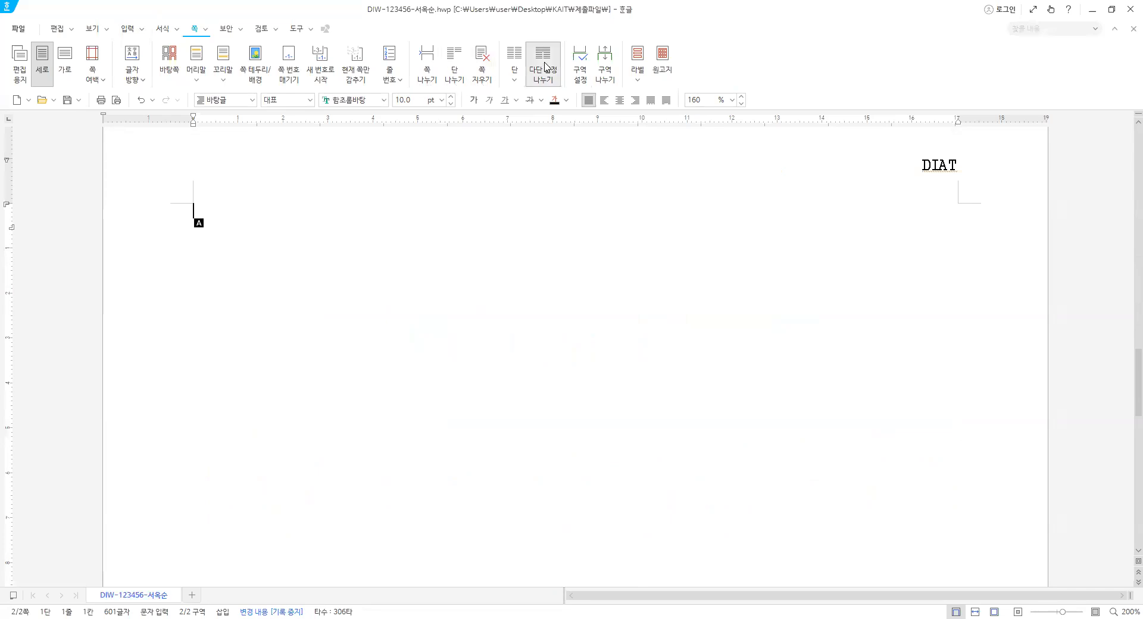
pyautogui.click(514, 77)
pyautogui.click(527, 115)
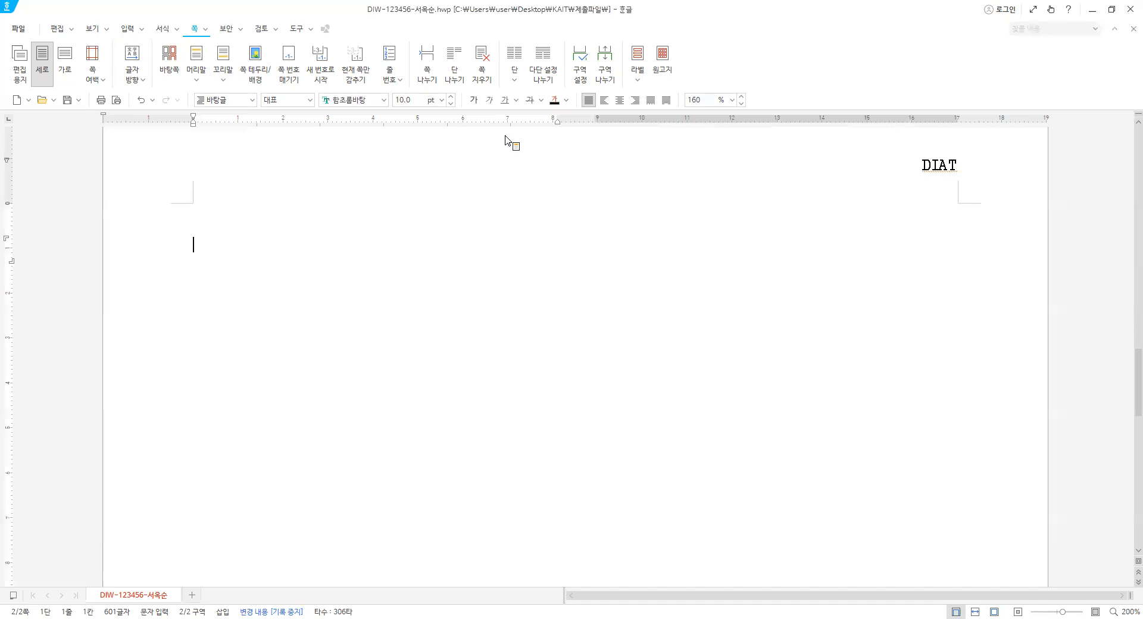
# Enter the heading "1. 주목하는 최신 트렌드" at the start of the first column, followed by a blank line
pyautogui.write('1.')
pyautogui.press('BackSpace')
pyautogui.press('BackSpace')
pyautogui.write('1.wnahrgksms chl')
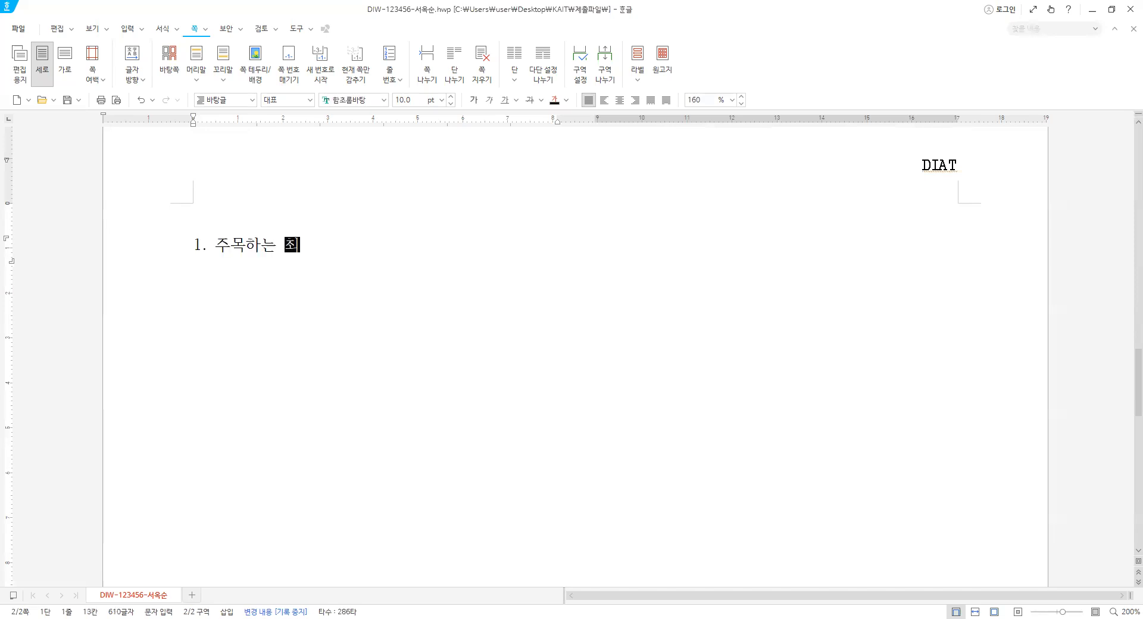
pyautogui.write('tls xmfpsem')
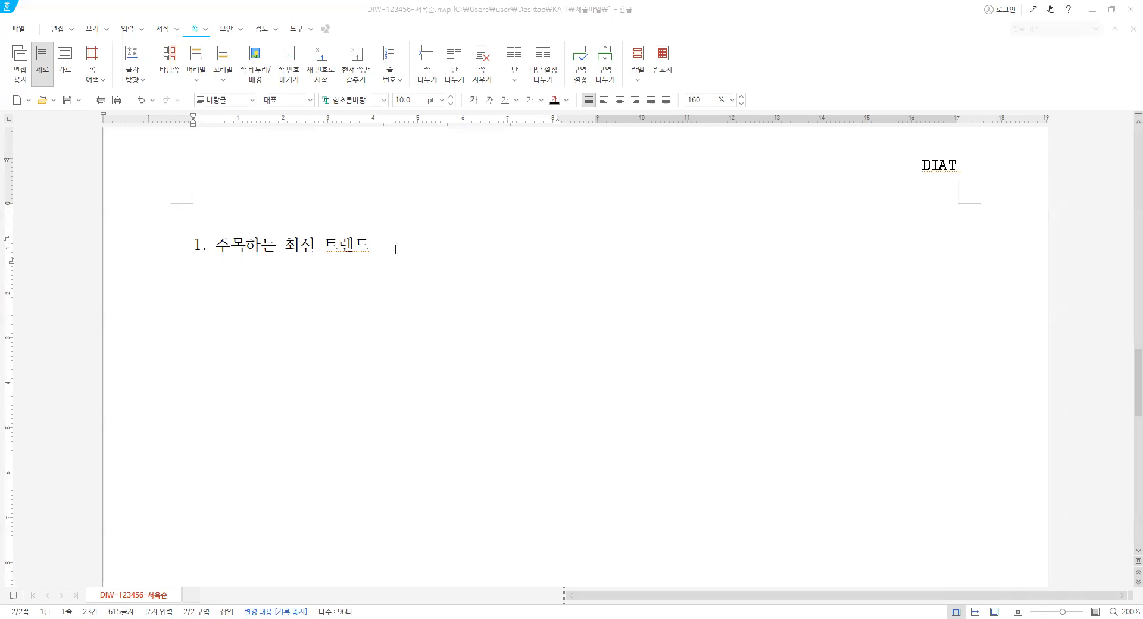
pyautogui.press('Return')
pyautogui.press('Return')
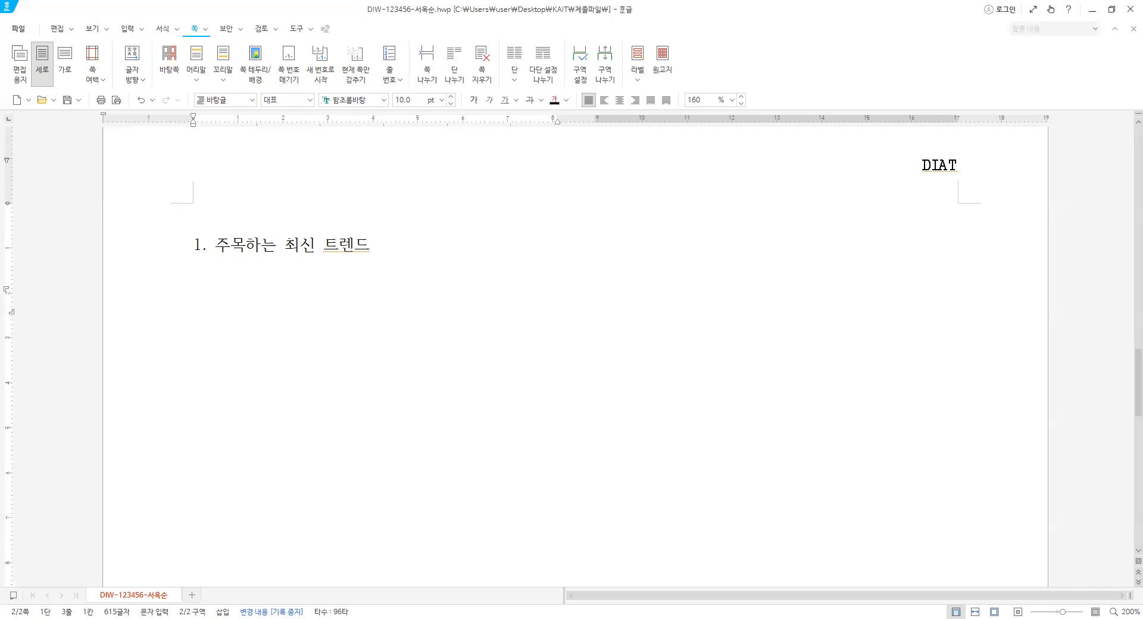
# Paste the copied body text about cloud computing below the "1. 주목하는 최신 트렌드" heading
pyautogui.hotkey('ctrl', 'v')
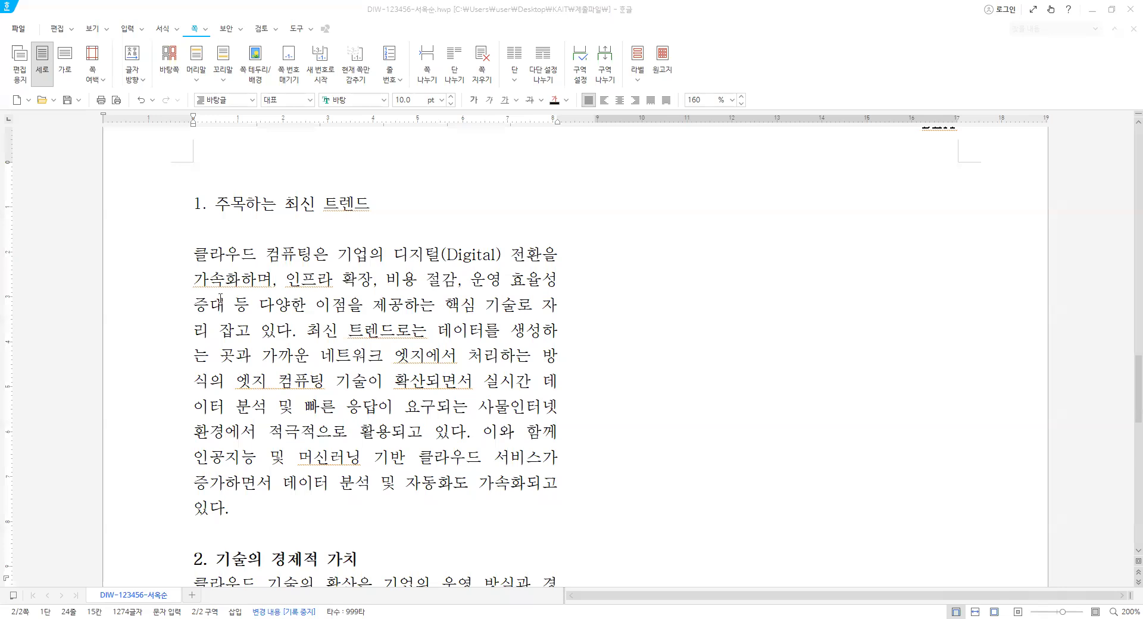
pyautogui.scroll(-1, 421, 536)
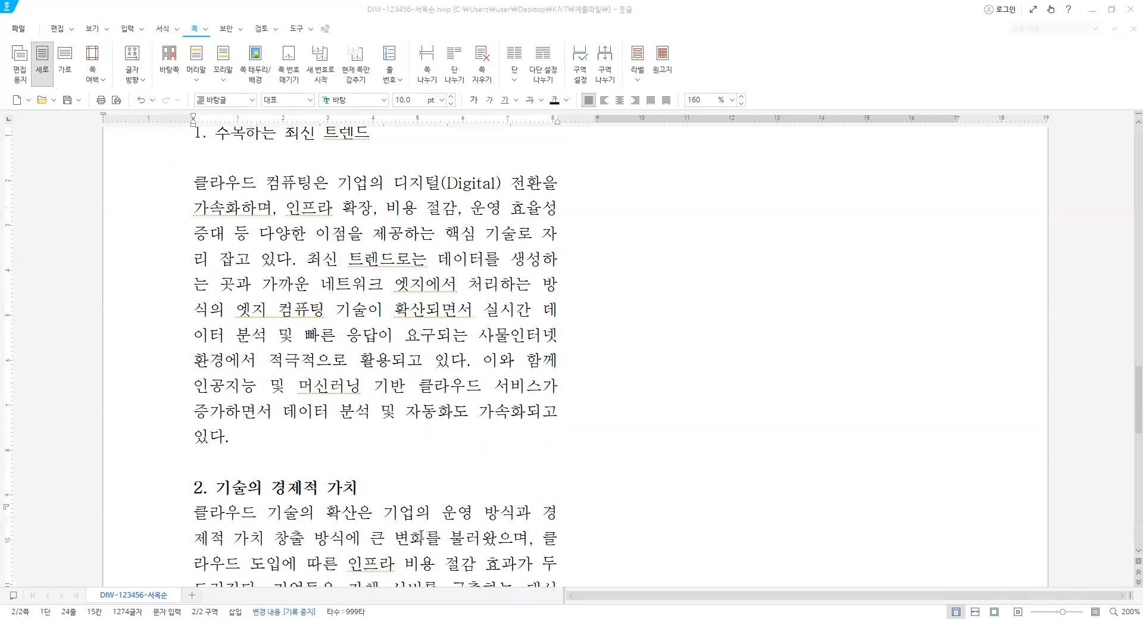
pyautogui.scroll(1, 873, 603)
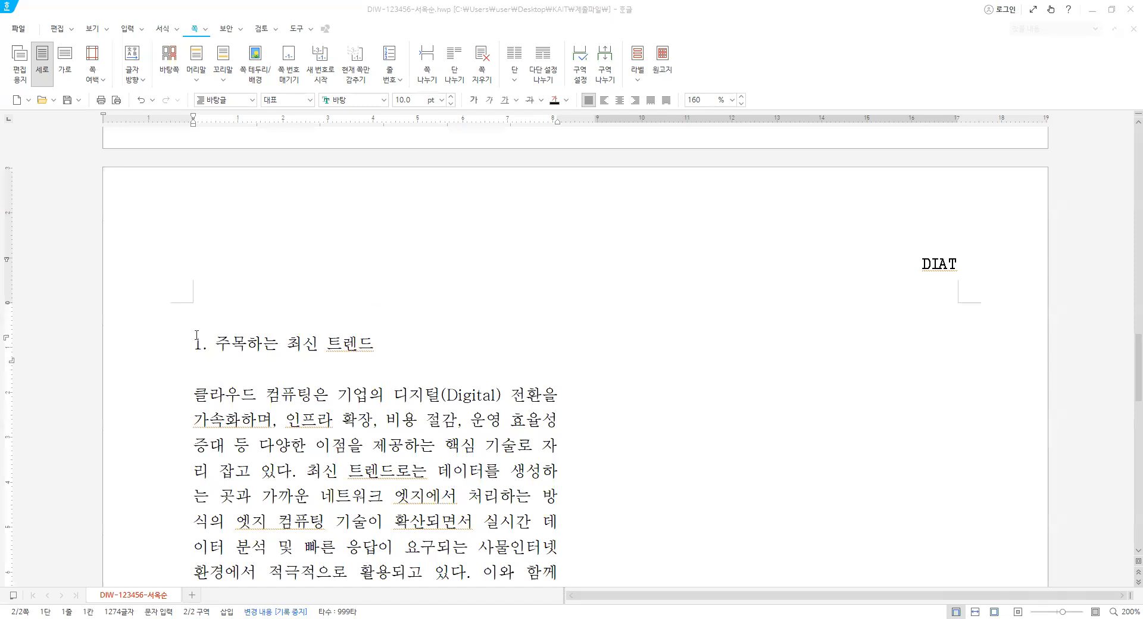
# Draw a text box about 55 × 9 mm above the first heading and enter "클라우드 컴퓨팅" in it
pyautogui.click(258, 331)
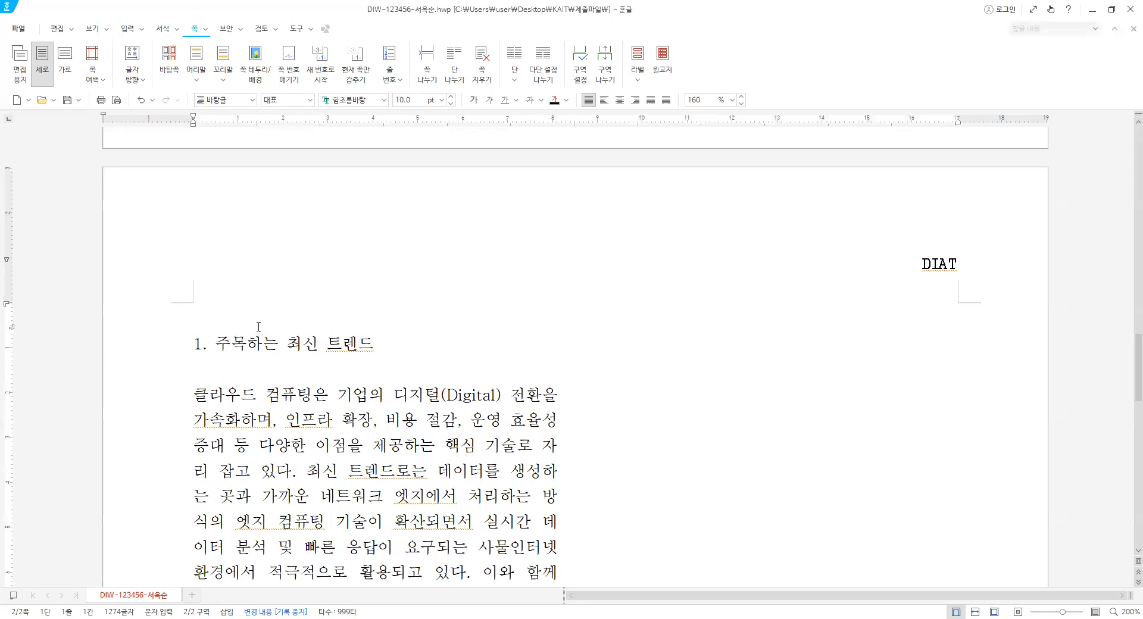
pyautogui.click(128, 29)
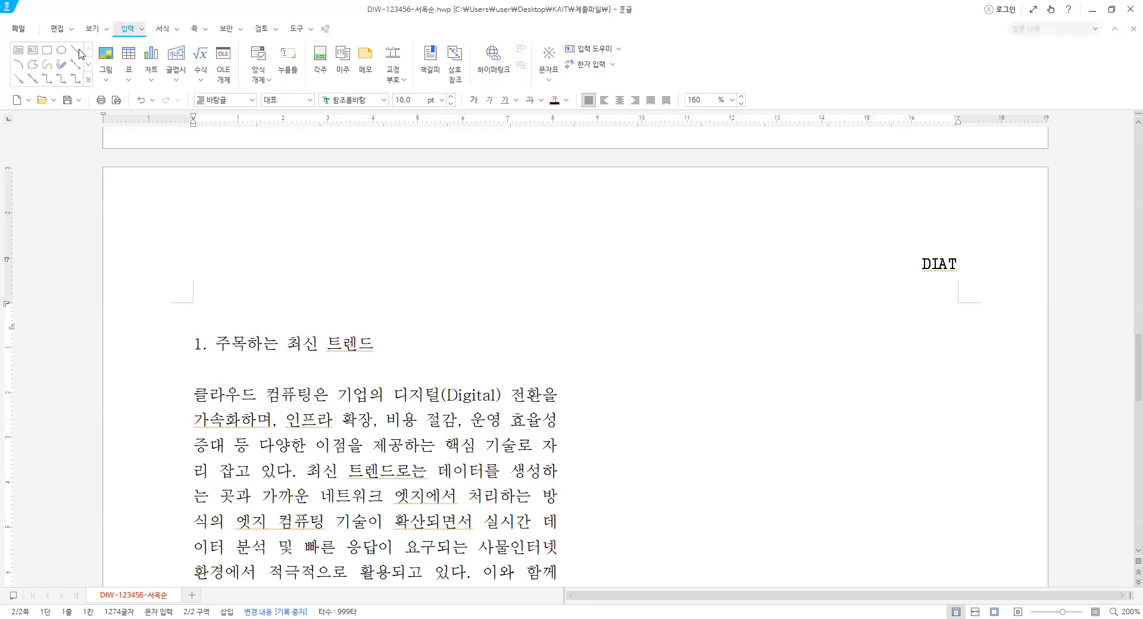
pyautogui.click(20, 54)
pyautogui.moveTo(540, 317)
pyautogui.mouseDown()
pyautogui.moveTo(554, 306)
pyautogui.moveTo(556, 319)
pyautogui.mouseUp()
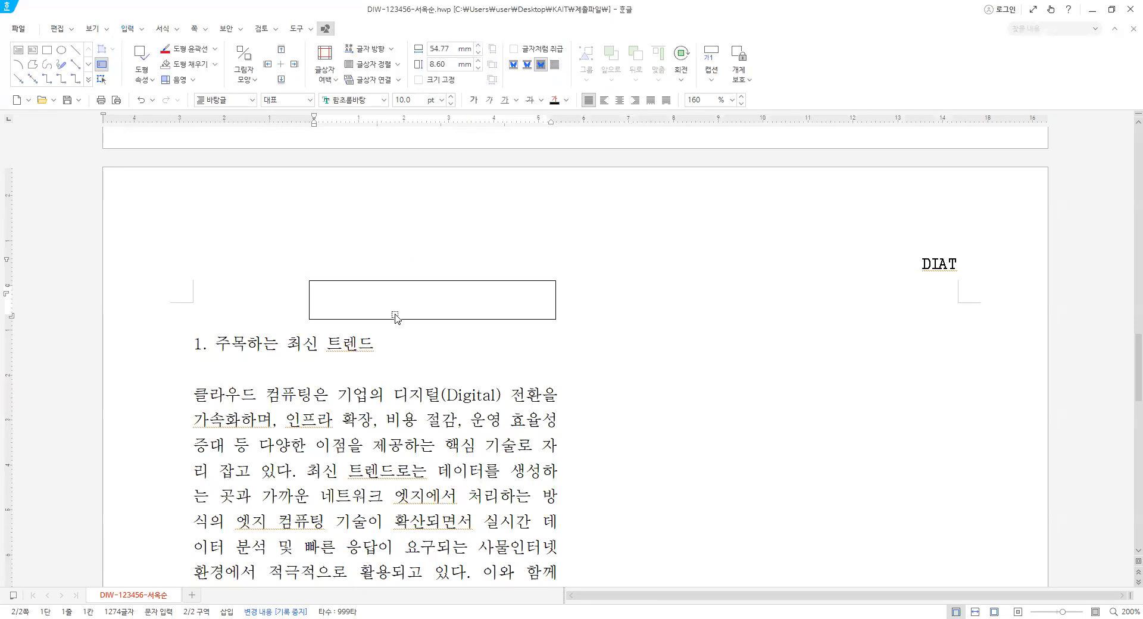
pyautogui.write('클랑')
pyautogui.write('우드 ')
pyautogui.write('컴퓨팅')
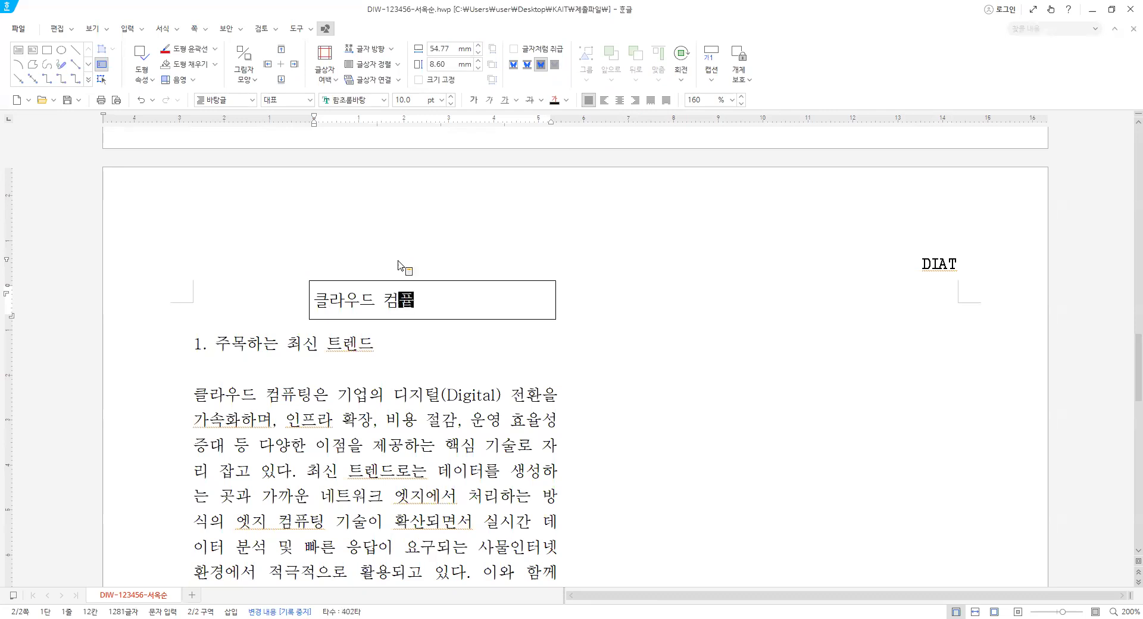
# Set the "클라우드 컴퓨팅" text box to 60 mm wide and 12 mm high, and lock its size (크기 고정)
pyautogui.click(425, 283)
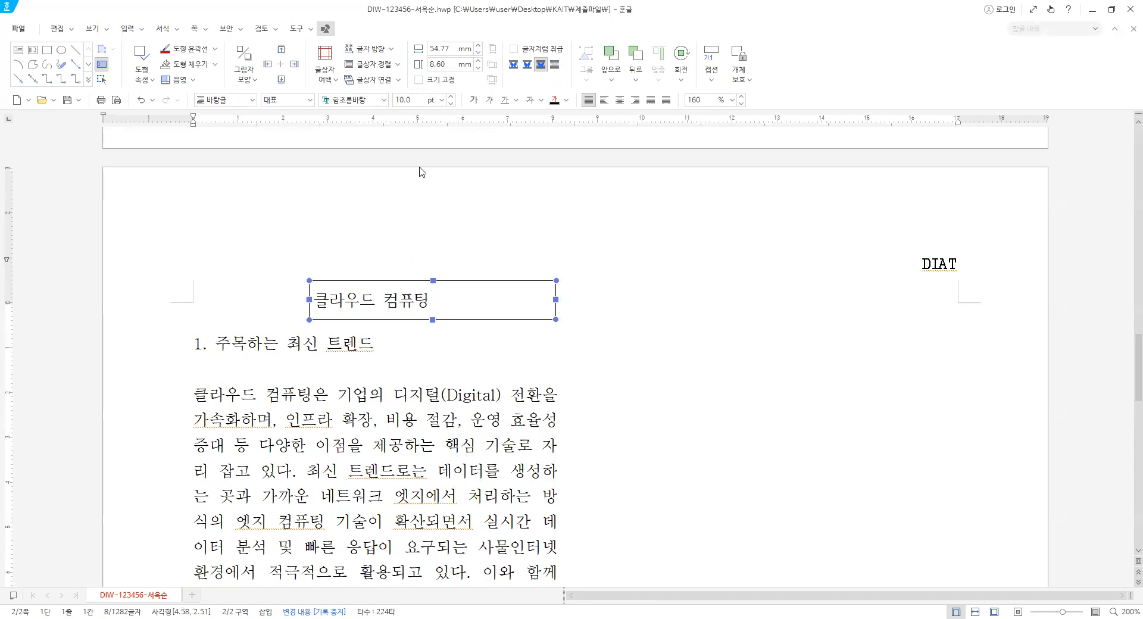
pyautogui.press('p')
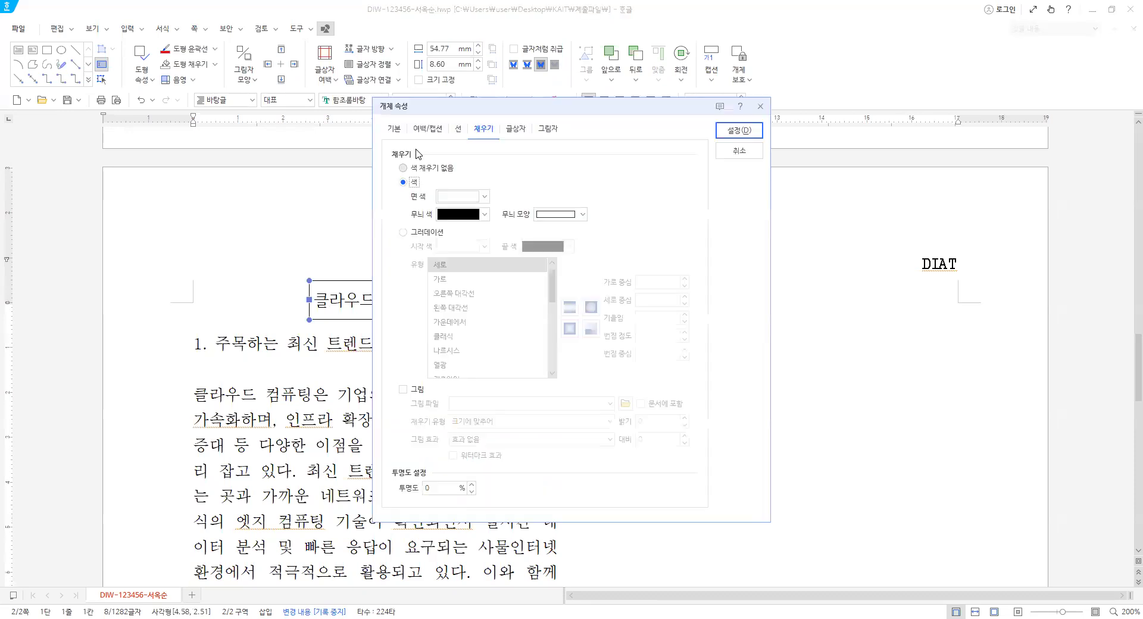
pyautogui.click(394, 129)
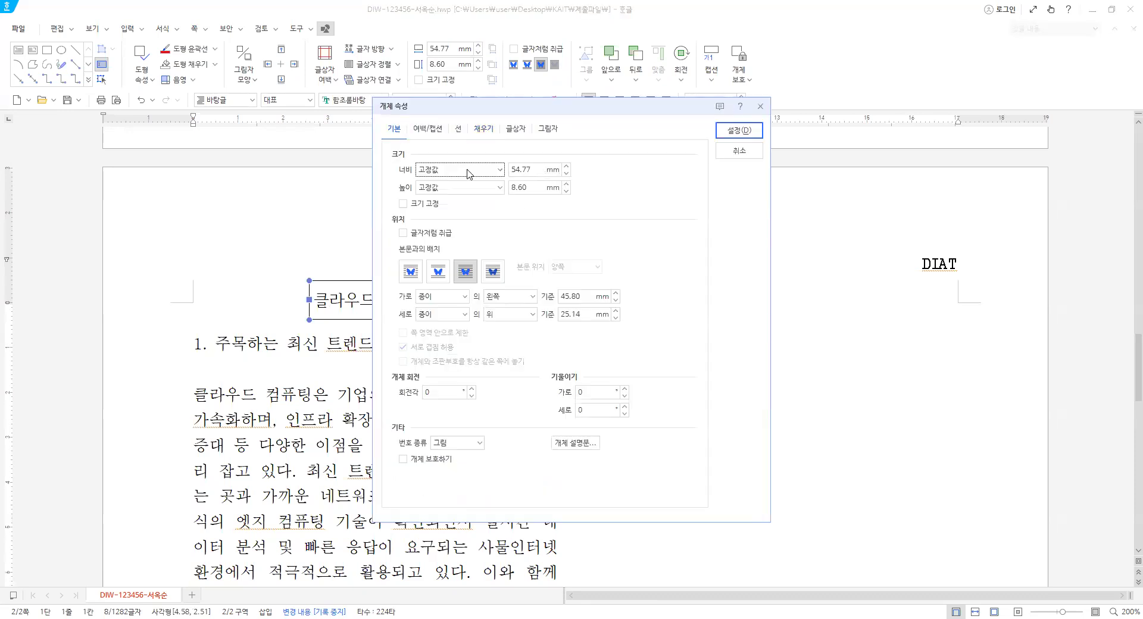
pyautogui.write('60')
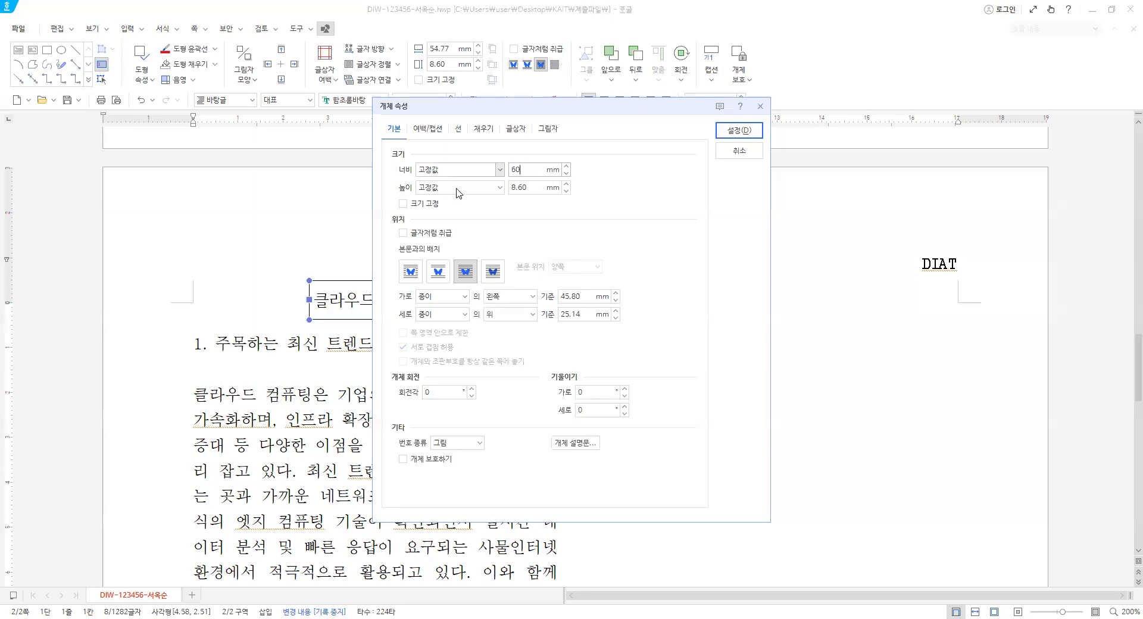
pyautogui.press('Tab')
pyautogui.write('12')
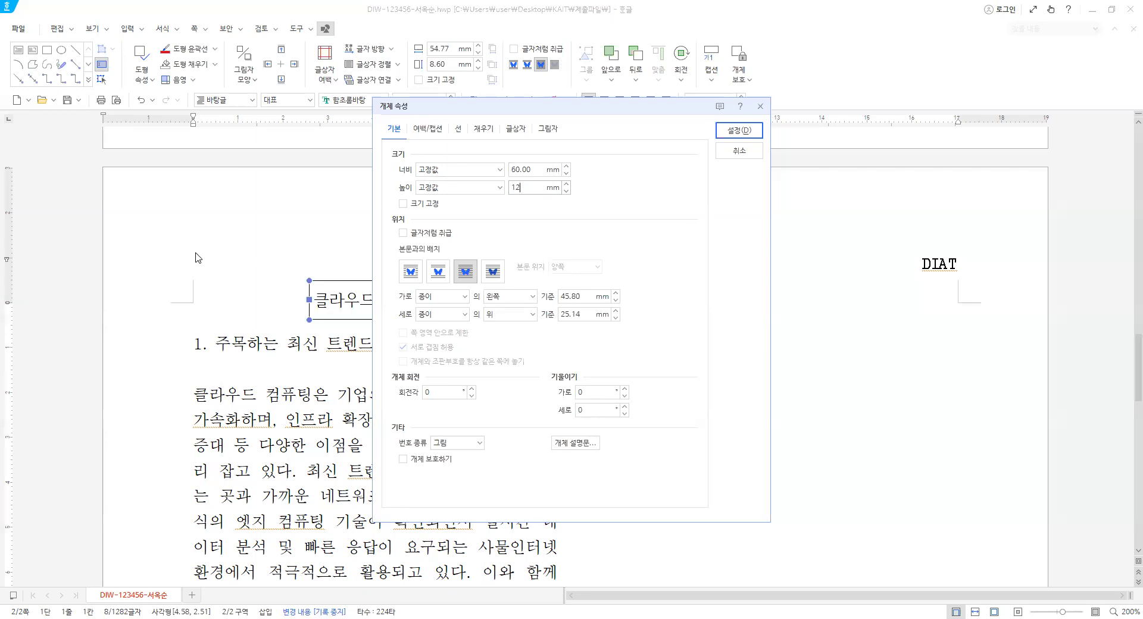
pyautogui.click(416, 207)
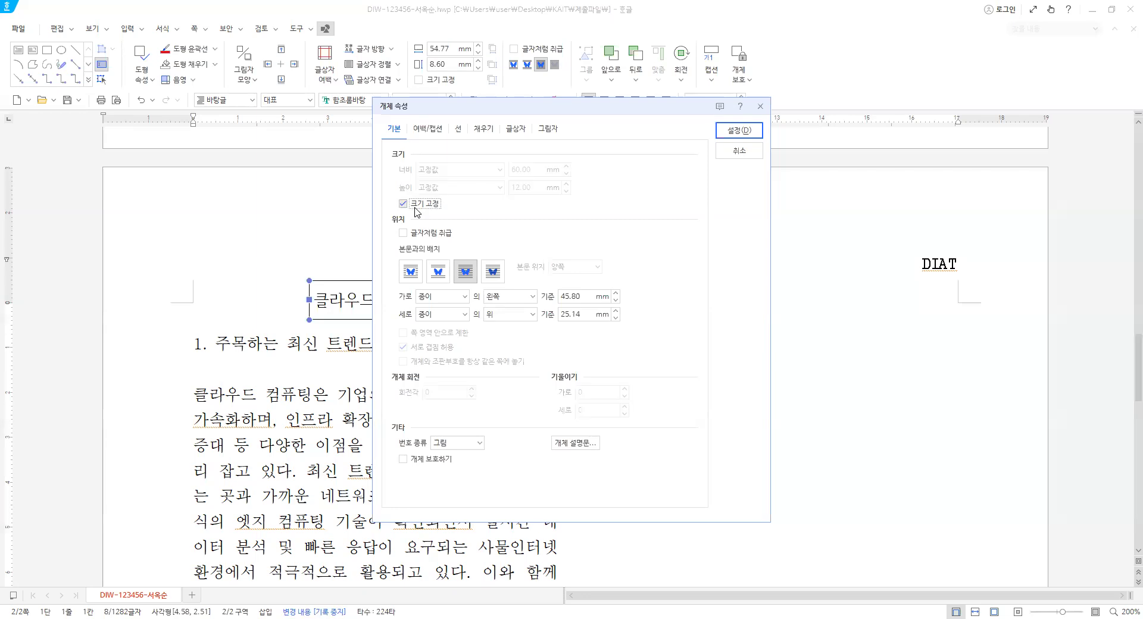
# Give the text box a double-line border 1.00 mm thick with half-circle (반원) corners
pyautogui.click(457, 132)
pyautogui.click(555, 170)
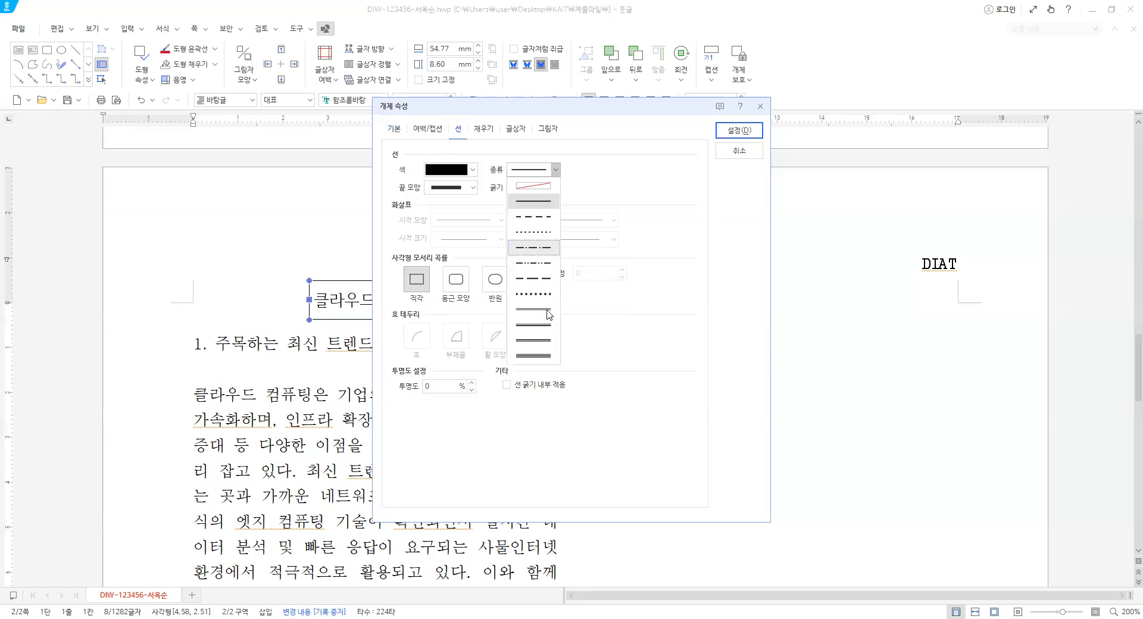
pyautogui.click(549, 310)
pyautogui.click(556, 170)
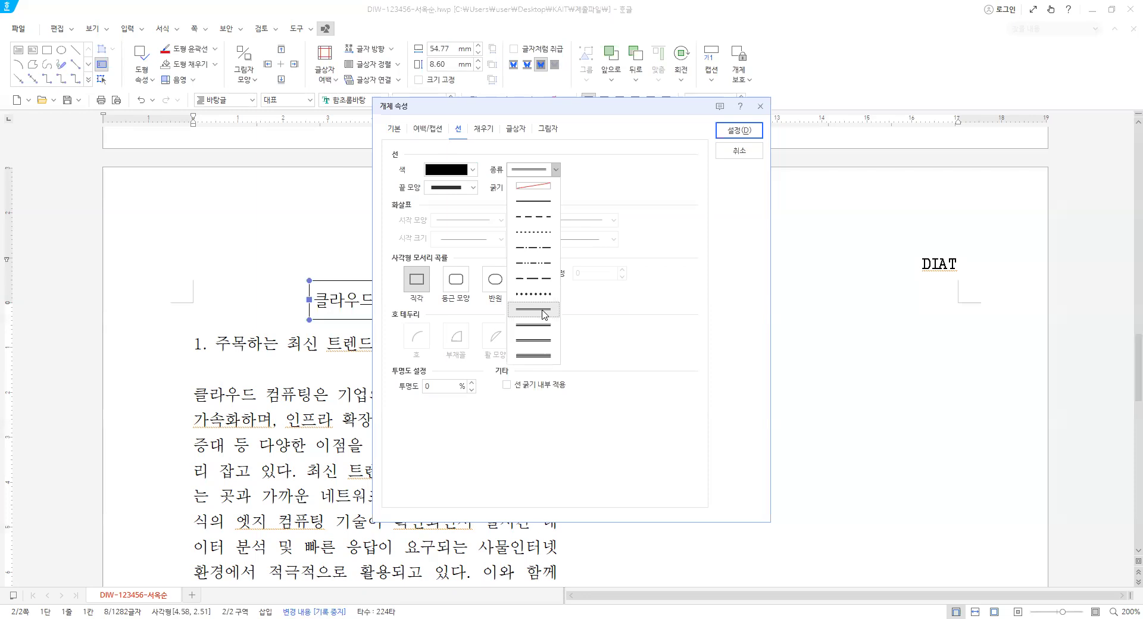
pyautogui.click(544, 311)
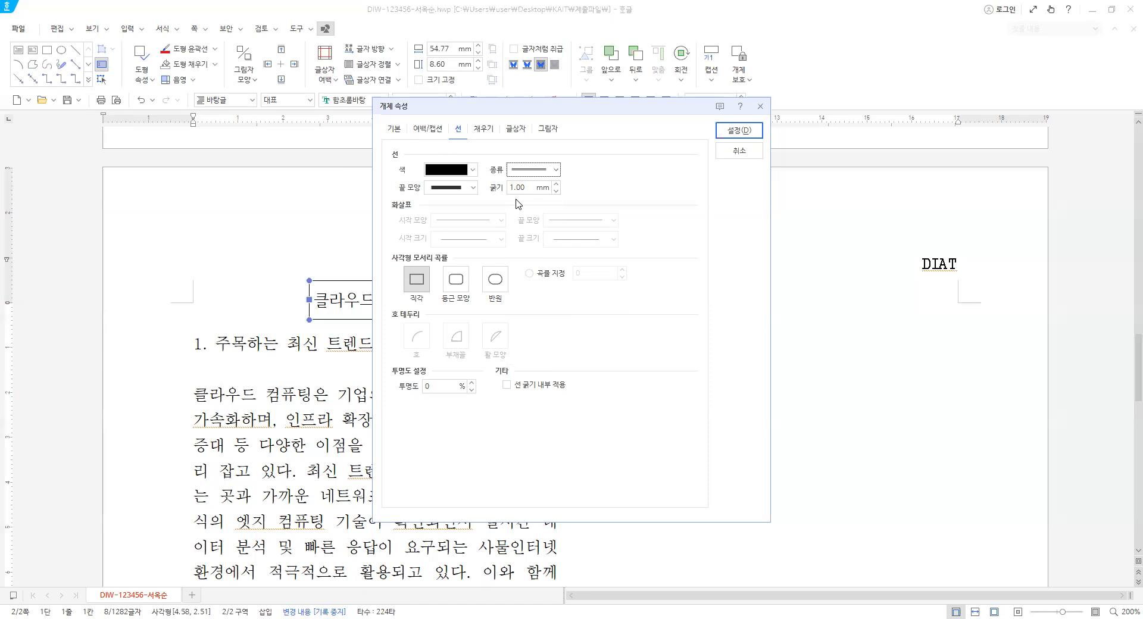
pyautogui.click(506, 285)
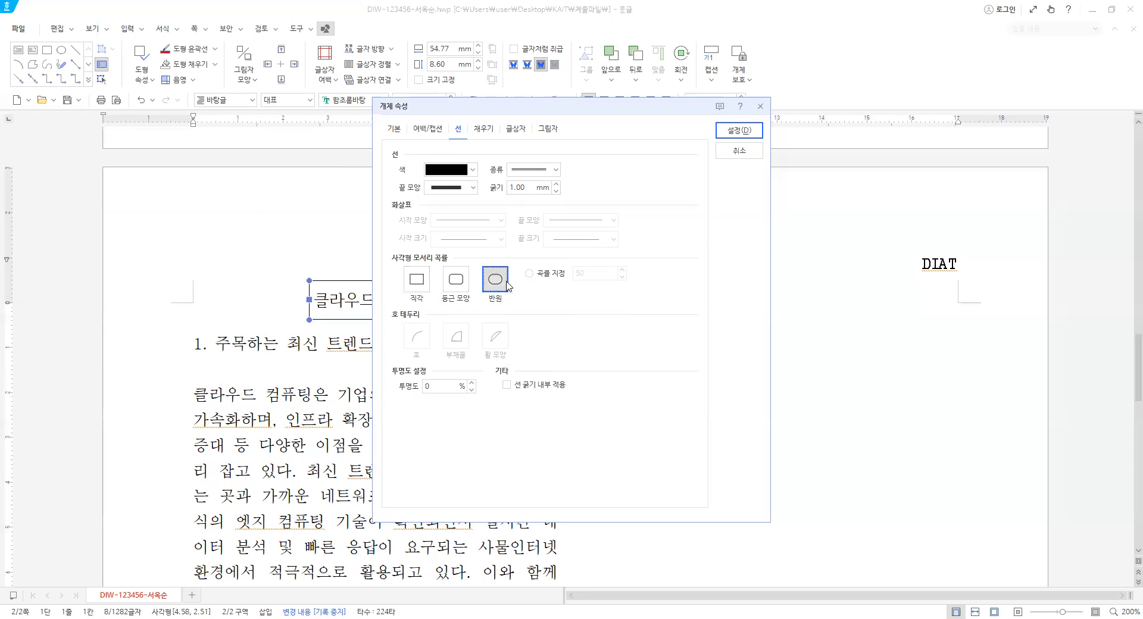
# Fill the text box with the custom color RGB 202, 86, 167
pyautogui.click(495, 131)
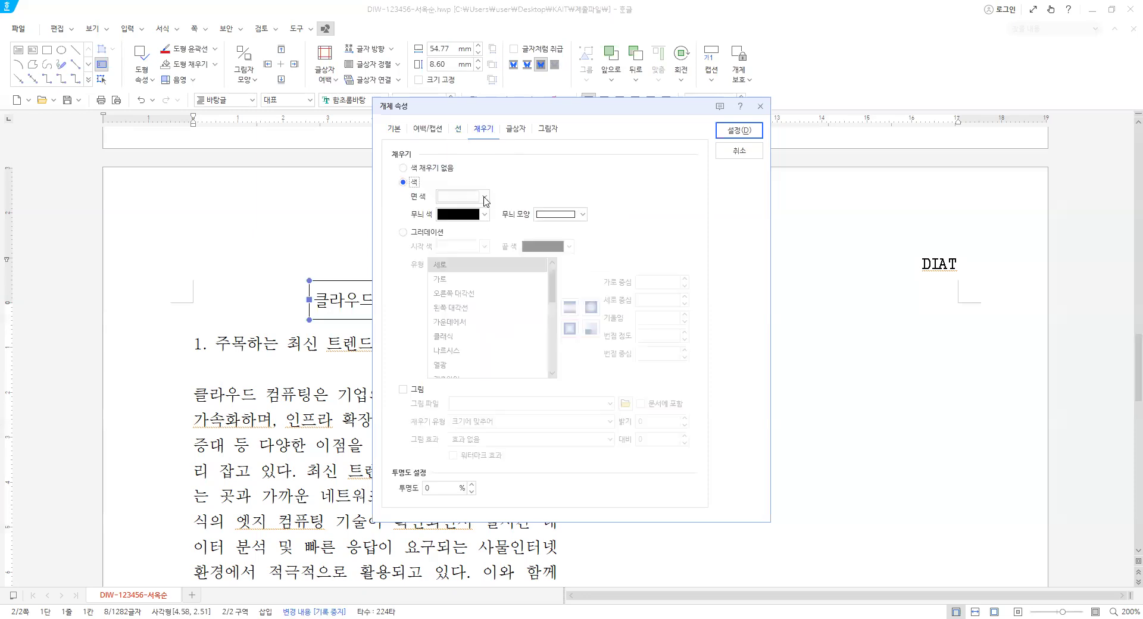
pyautogui.click(486, 197)
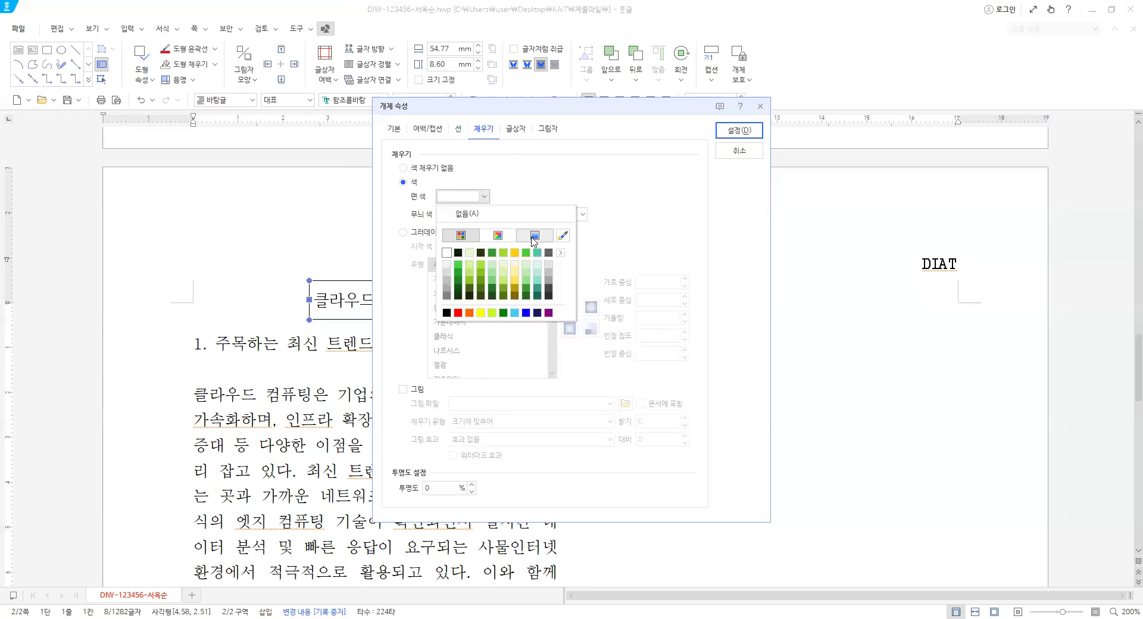
pyautogui.click(535, 239)
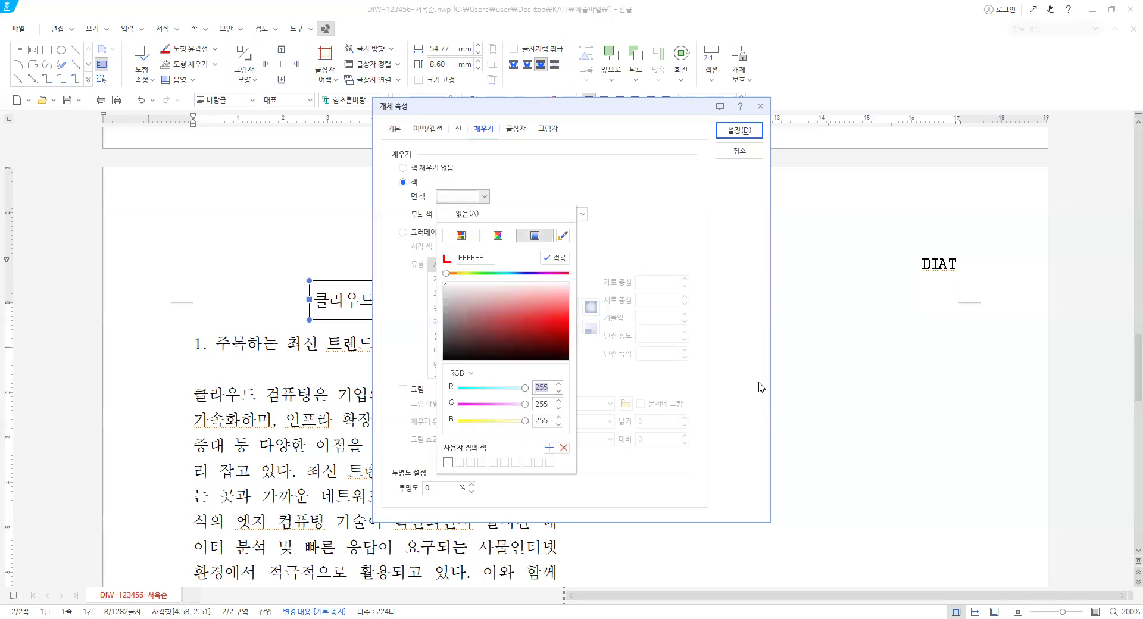
pyautogui.write('202')
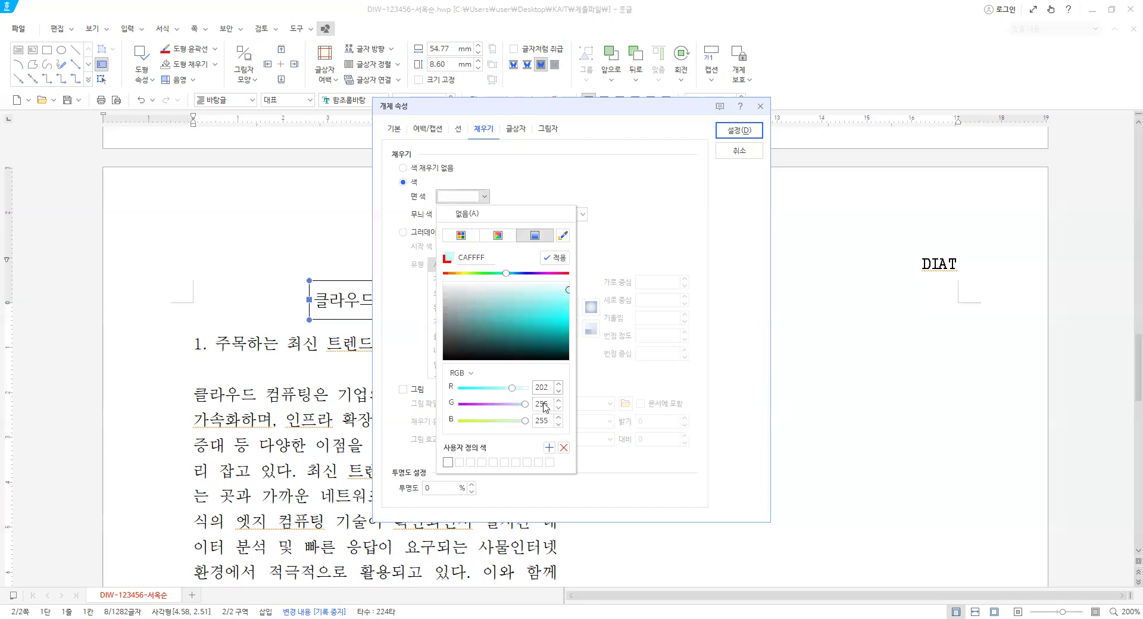
pyautogui.press('Tab')
pyautogui.write('86')
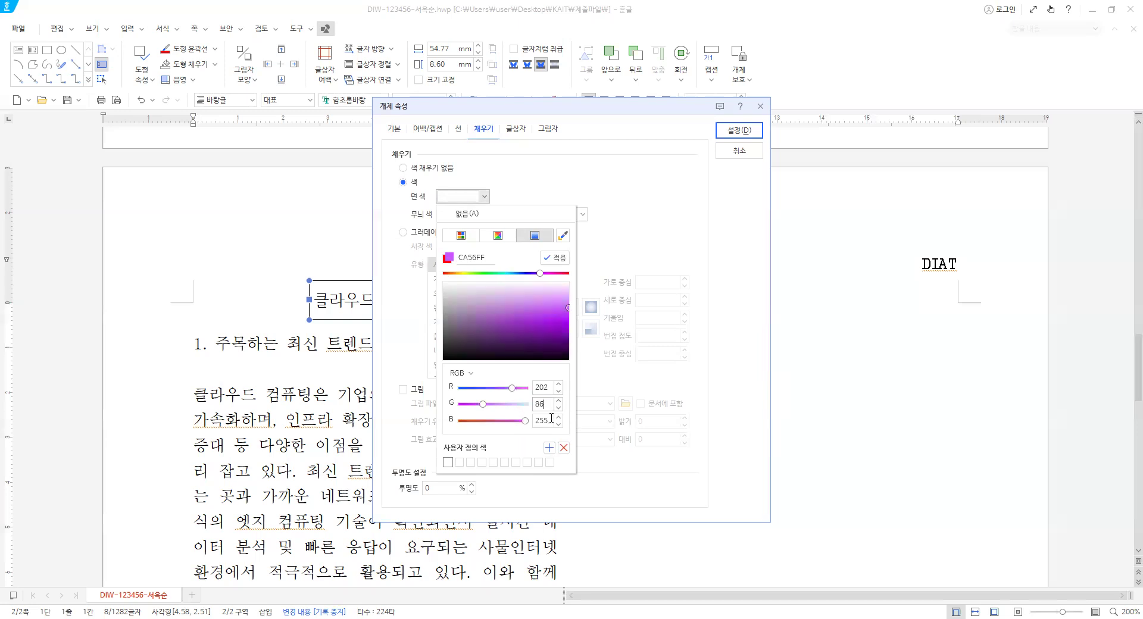
pyautogui.press('Tab')
pyautogui.write('167')
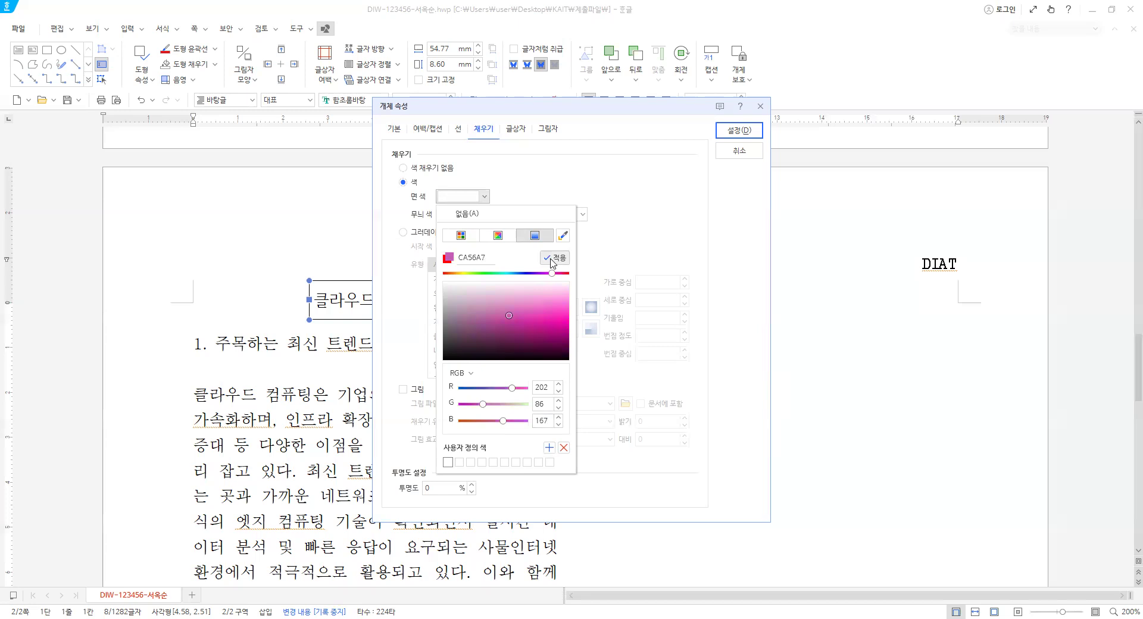
pyautogui.click(553, 259)
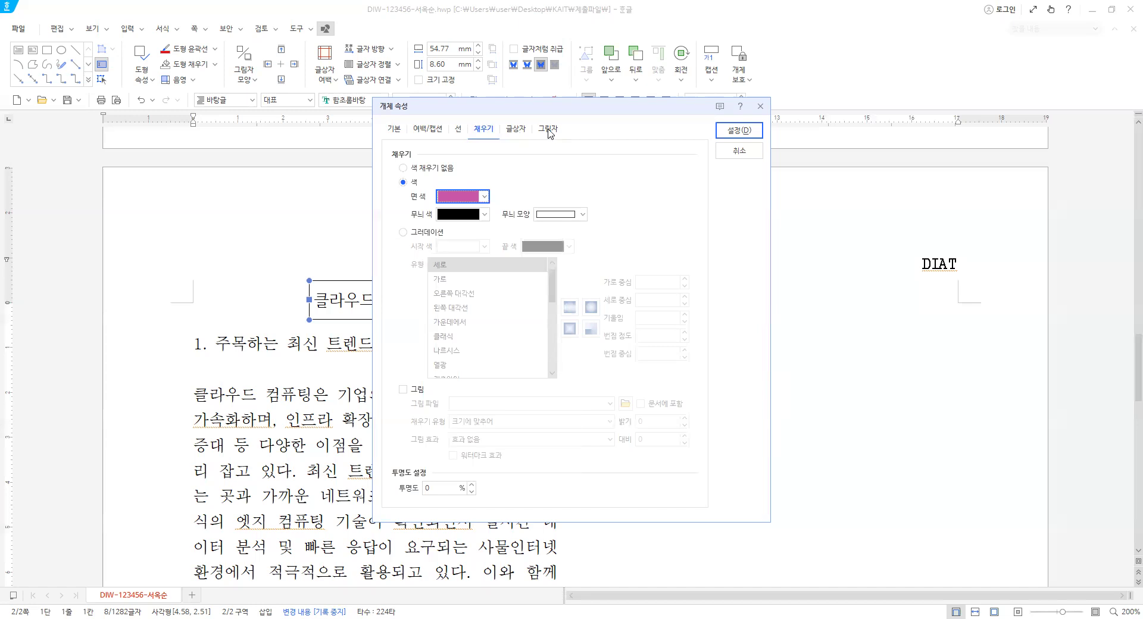
# Set the "클라우드 컴퓨팅" text box to be treated as a character (글자처럼 취급) and apply the object properties
pyautogui.click(517, 132)
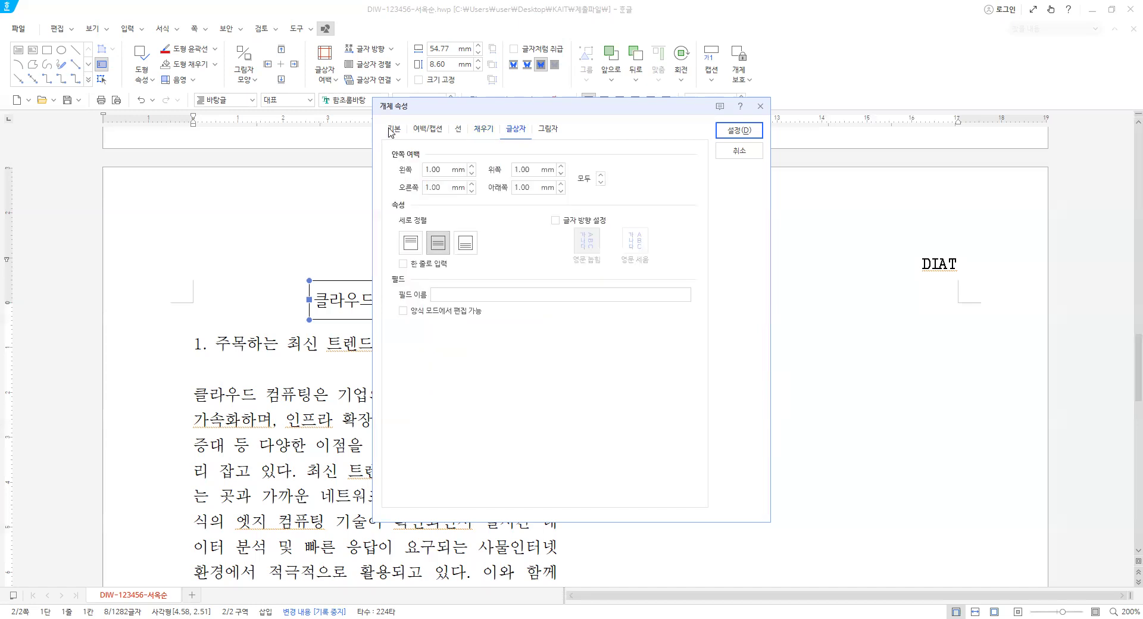
pyautogui.click(393, 130)
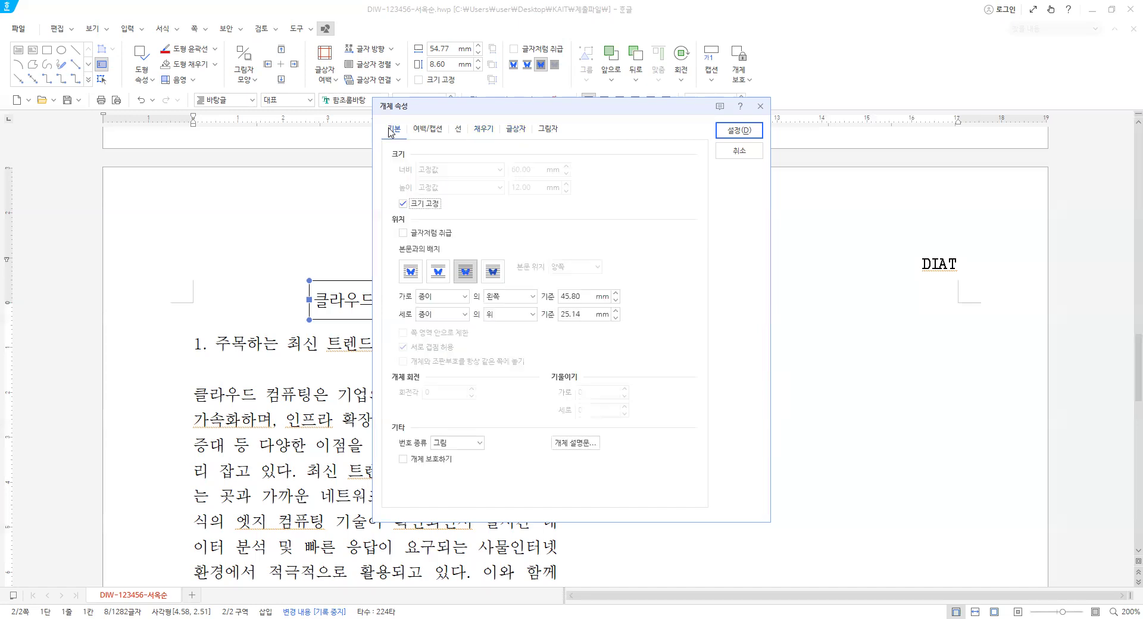
pyautogui.click(404, 234)
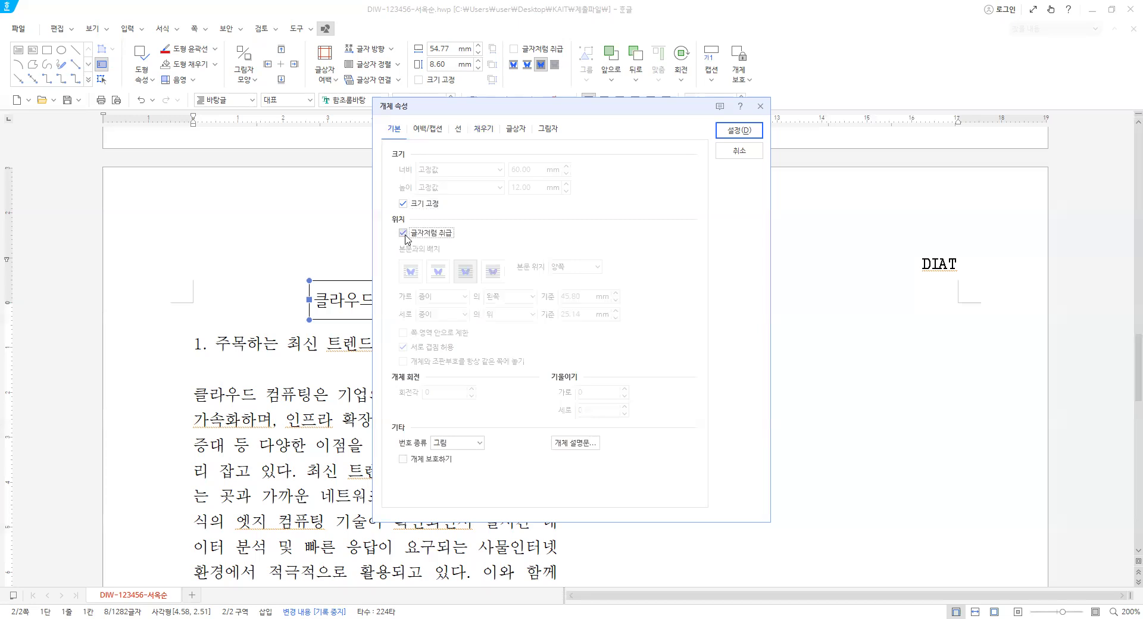
pyautogui.click(740, 131)
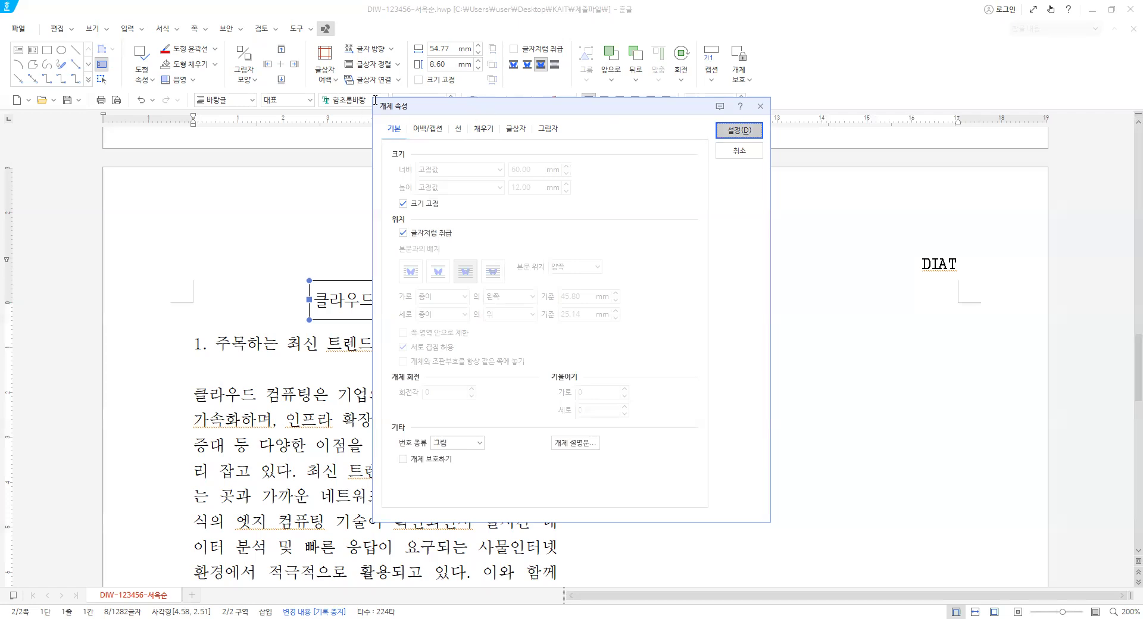
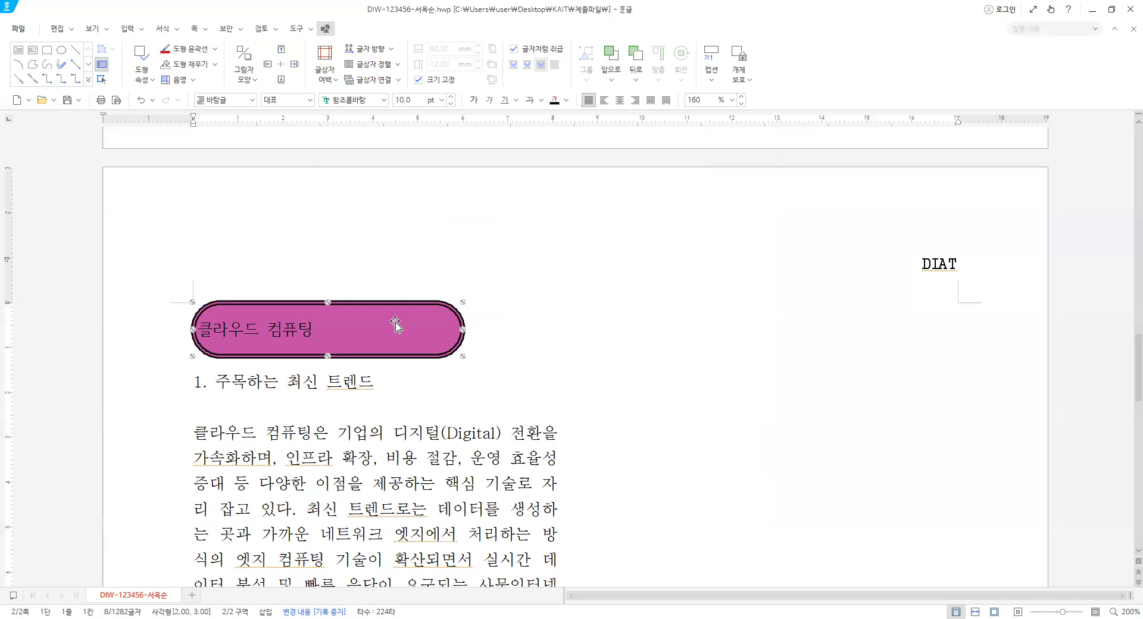
pyautogui.press('p')
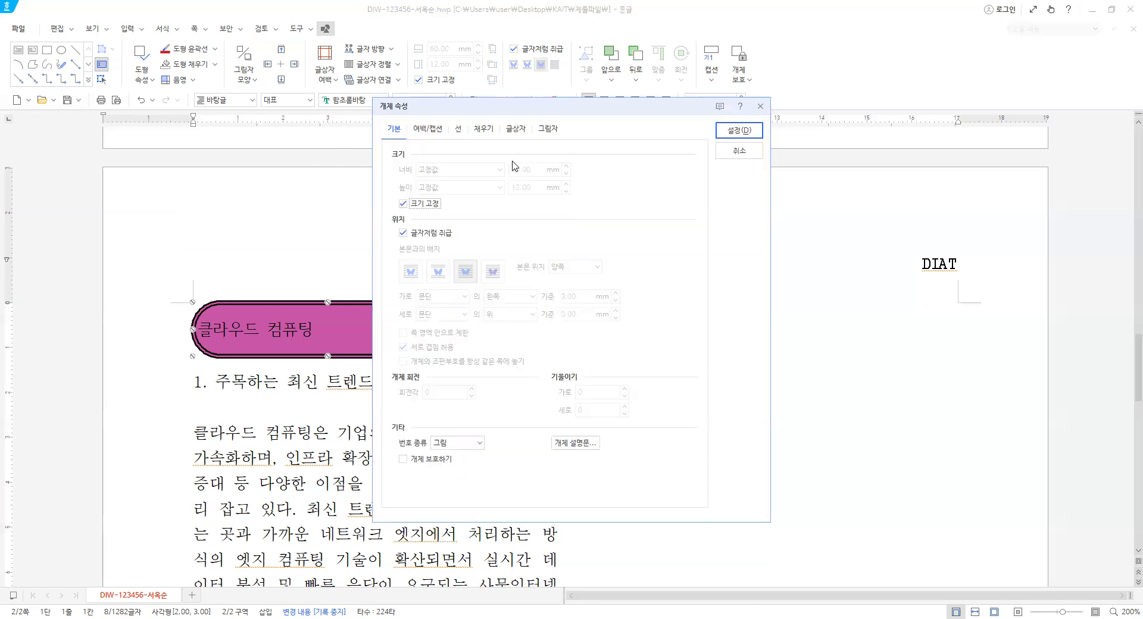
pyautogui.click(739, 153)
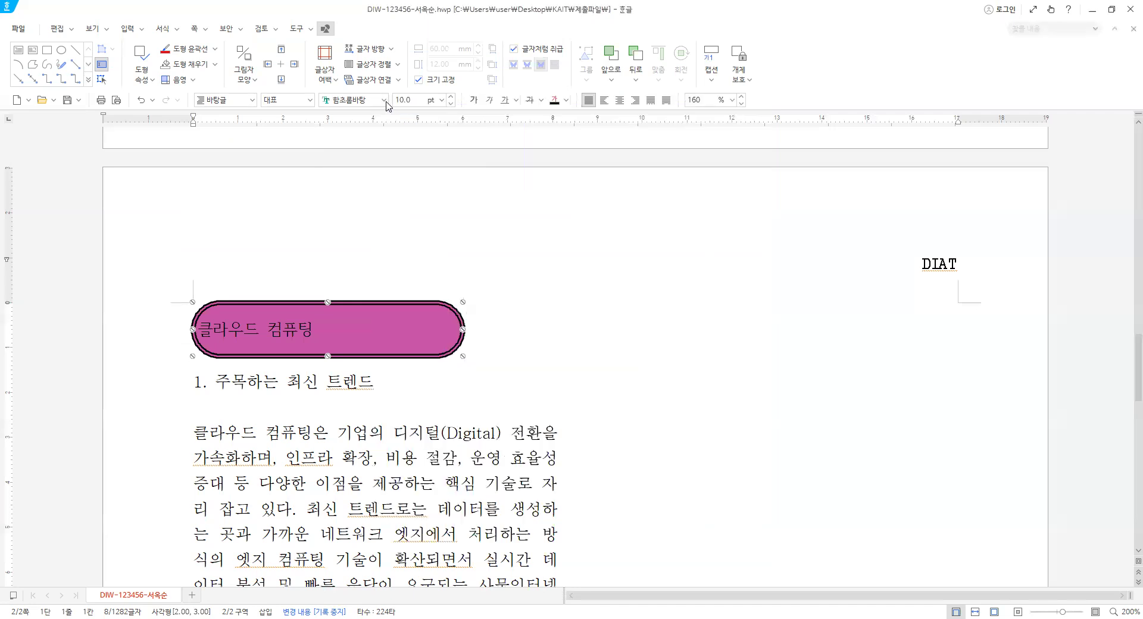
# Format the title box text in 견고딕 at 20 pt and center it inside the box
pyautogui.click(384, 100)
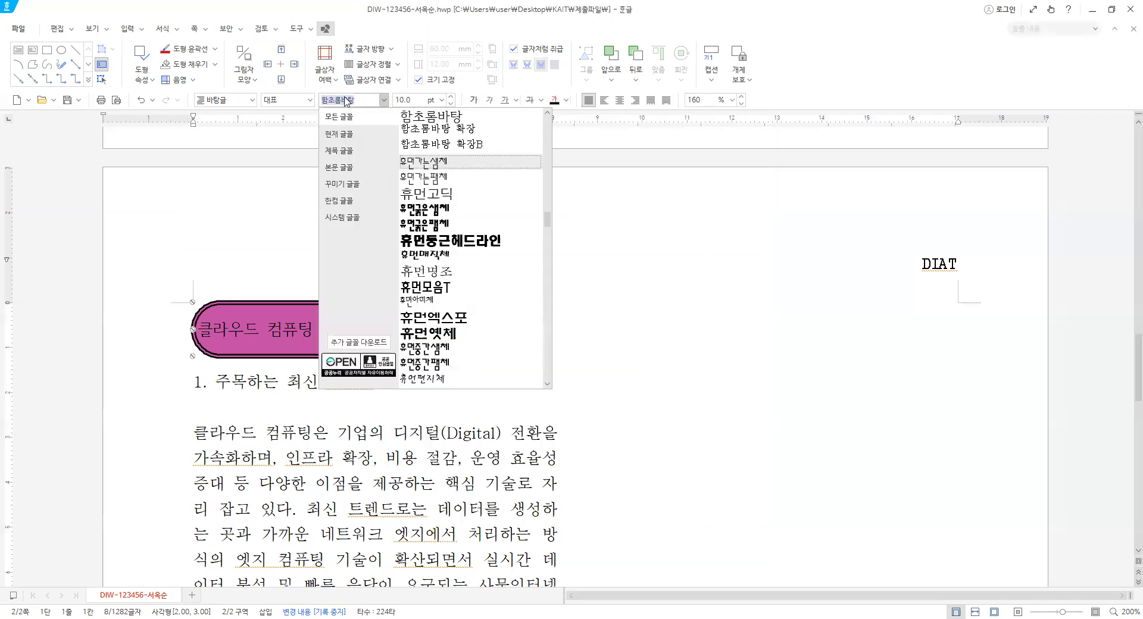
pyautogui.write('견')
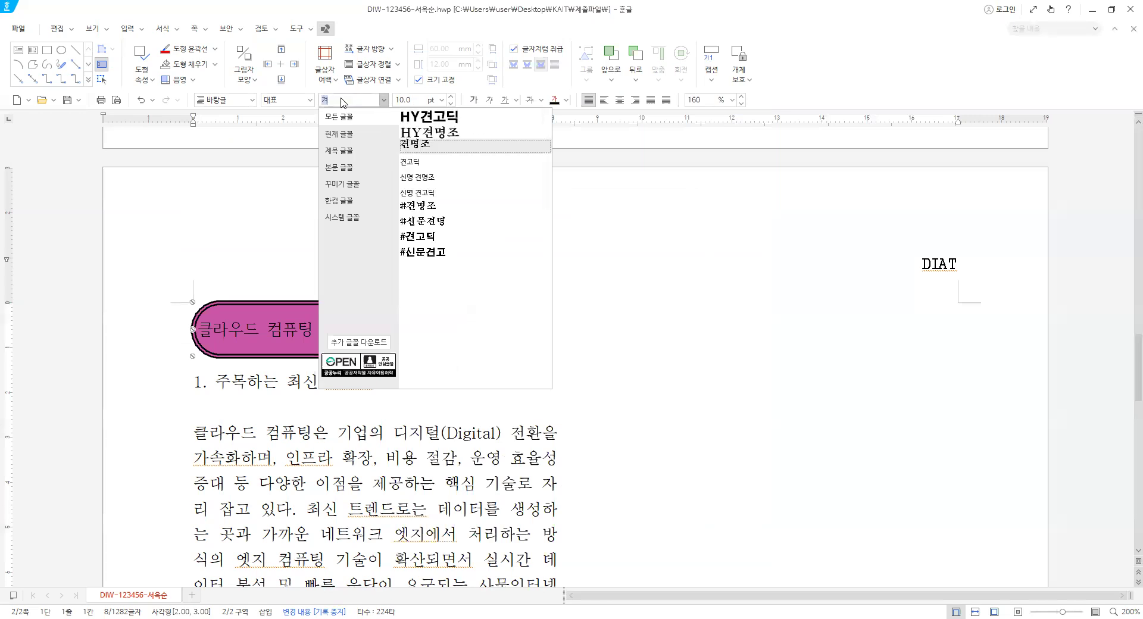
pyautogui.write('고딕')
pyautogui.click(416, 130)
pyautogui.click(416, 99)
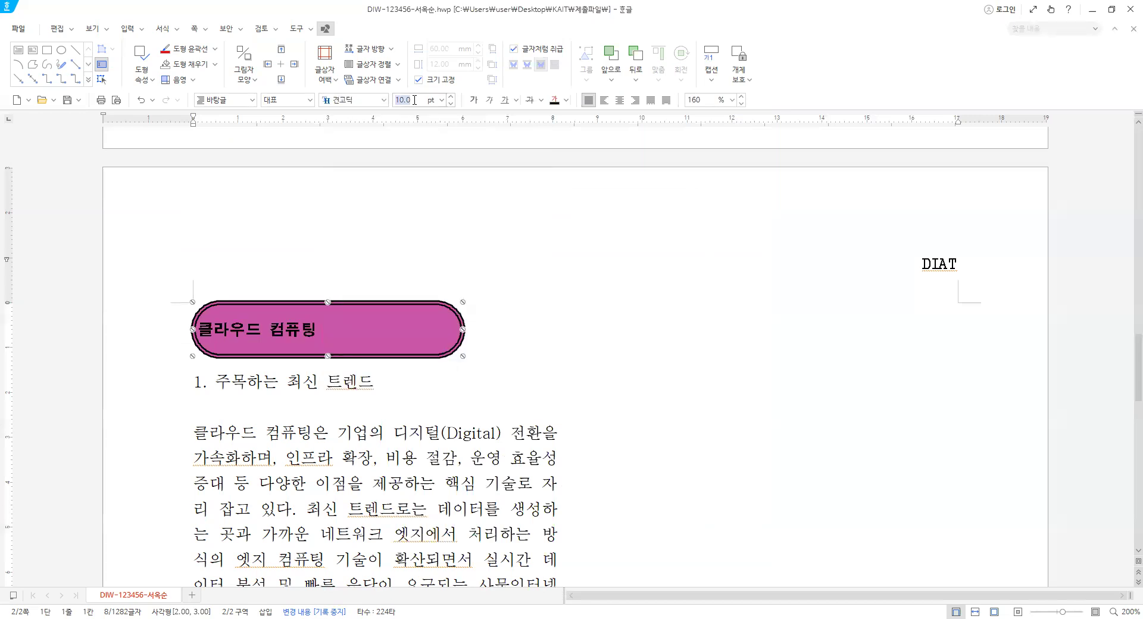
pyautogui.write('20')
pyautogui.click(619, 101)
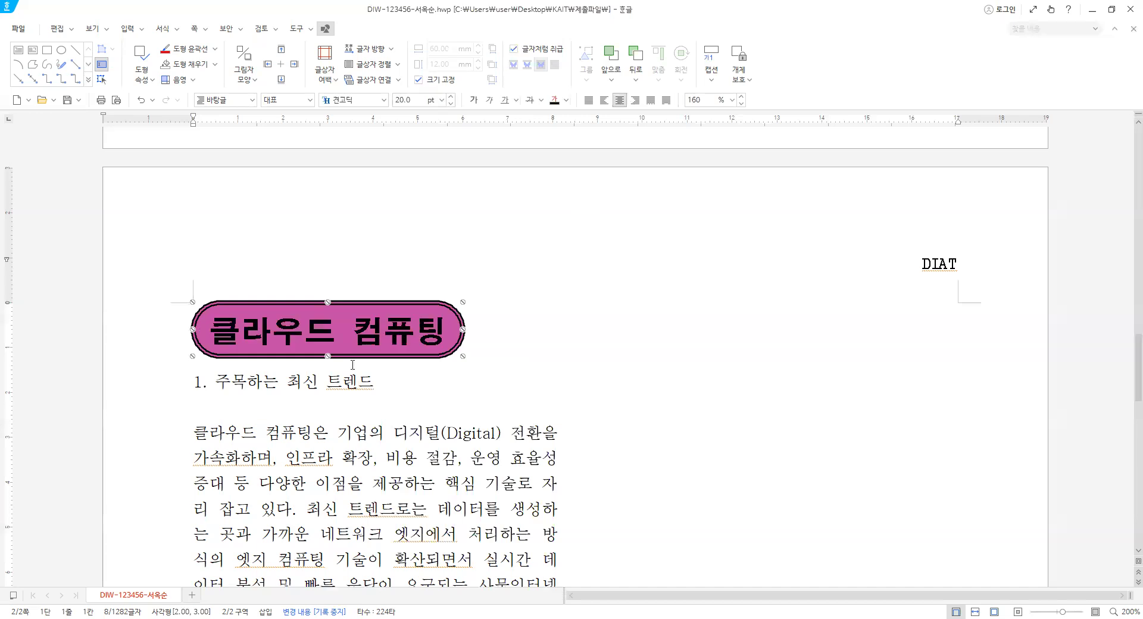
# Center the line containing the title box across the page
pyautogui.click(529, 324)
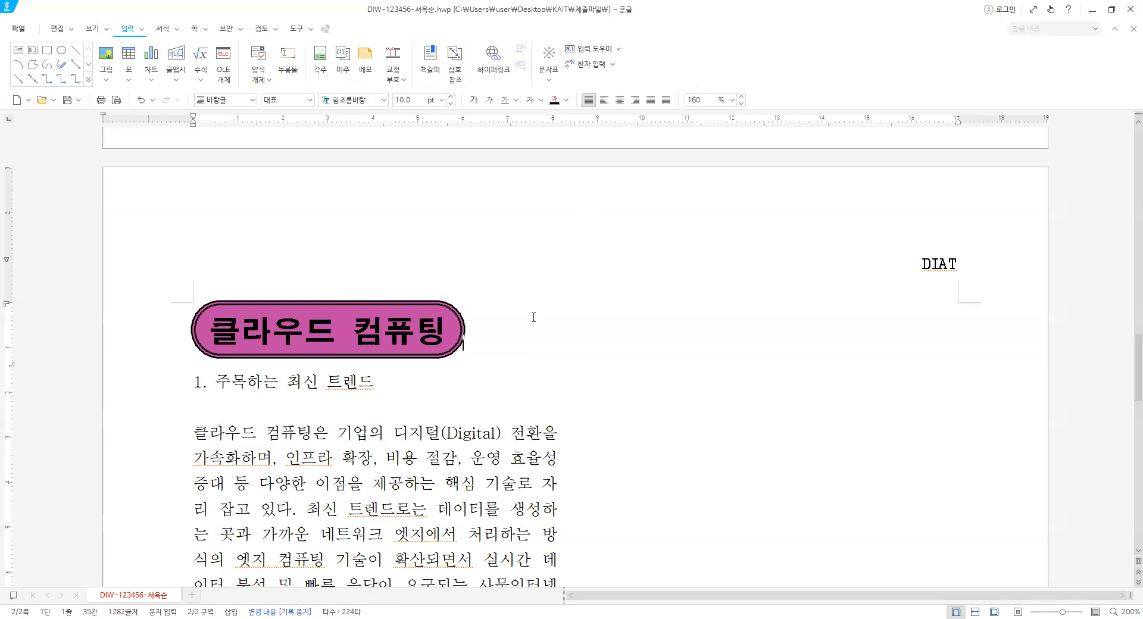
pyautogui.click(621, 101)
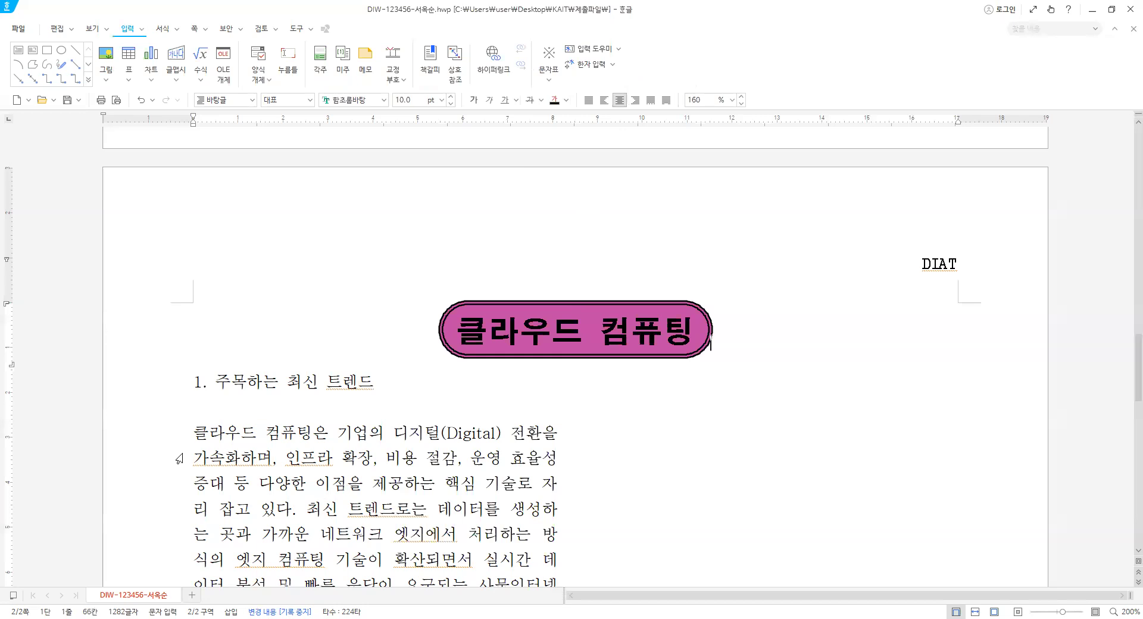
pyautogui.click(369, 408)
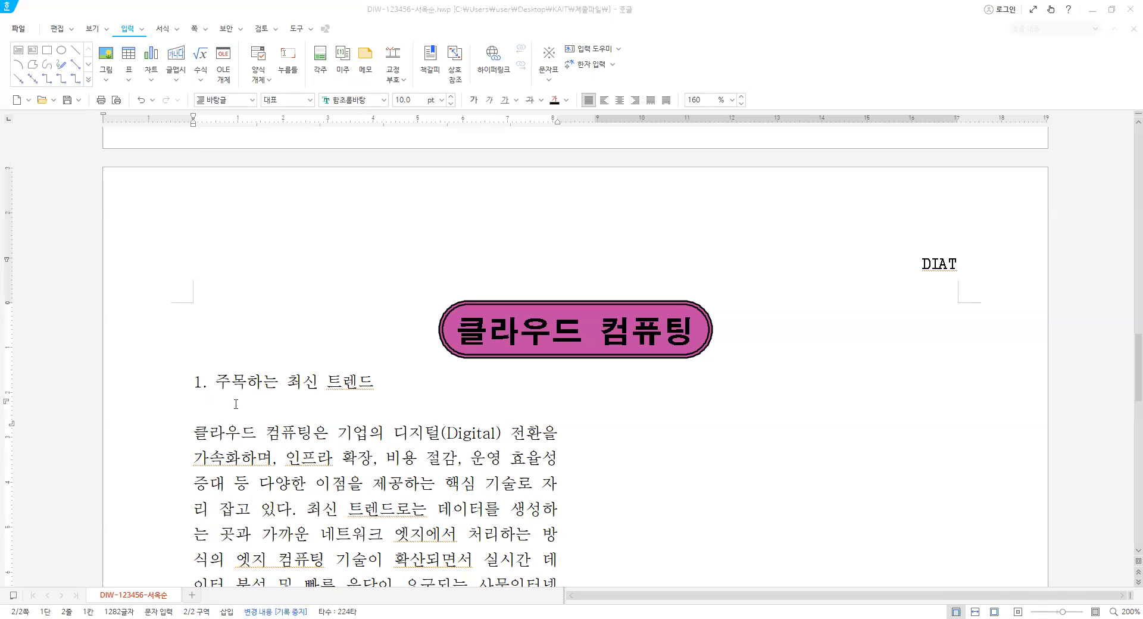
# Format the heading "1. 주목하는 최신 트렌드" in 굴림, 12 pt, bold
pyautogui.click(172, 375)
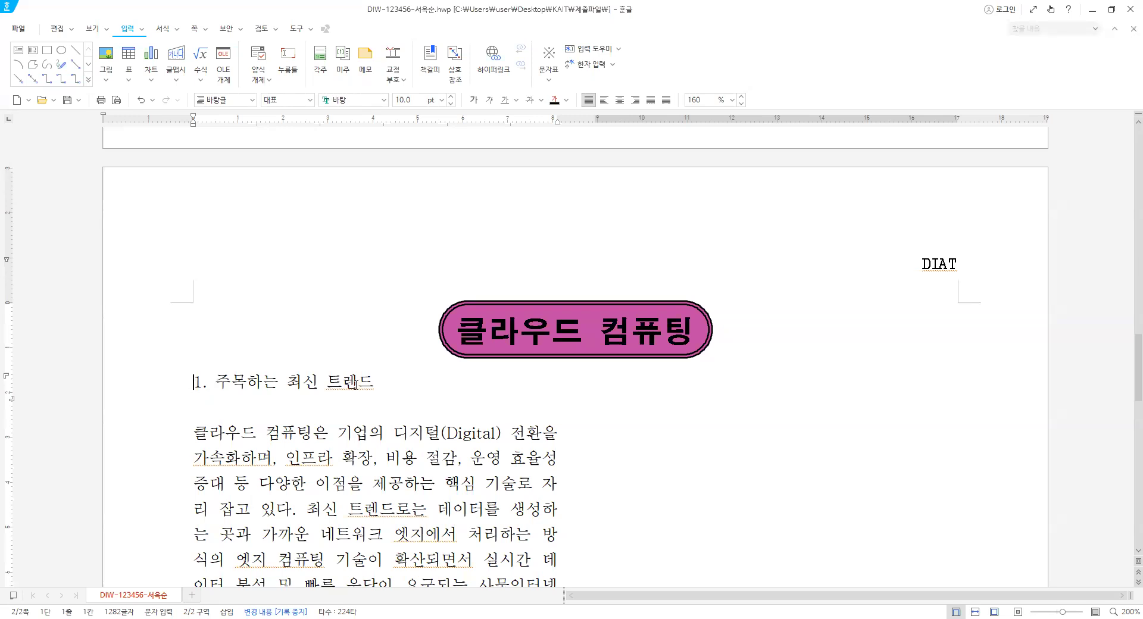
pyautogui.keyDown('shift'); pyautogui.click(375, 387); pyautogui.keyUp('shift')
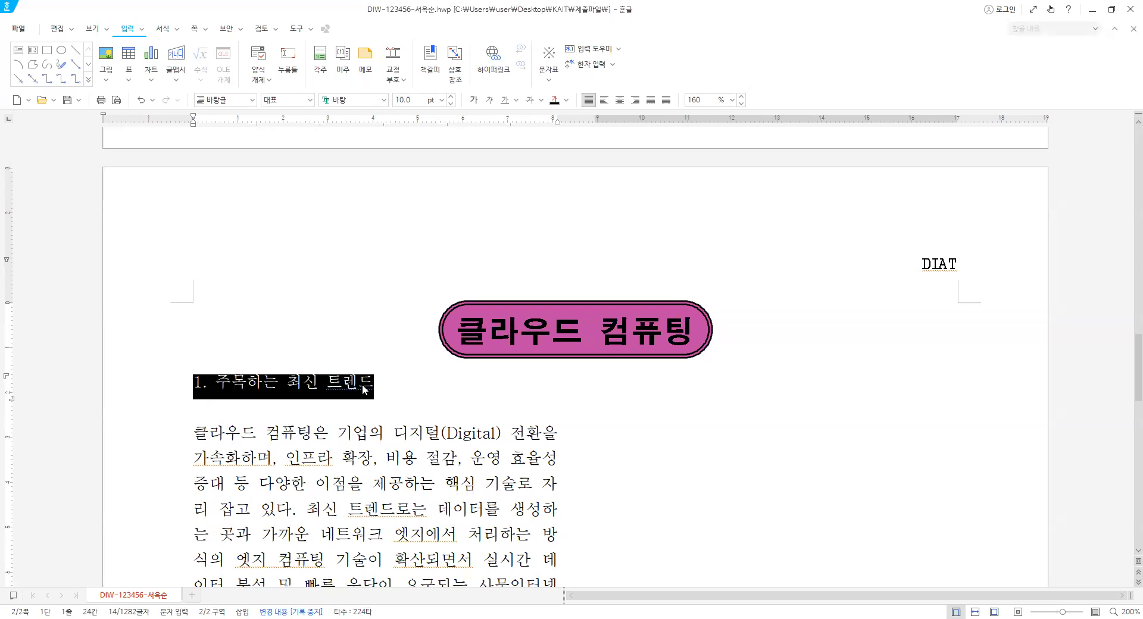
pyautogui.click(374, 99)
pyautogui.write('굴림')
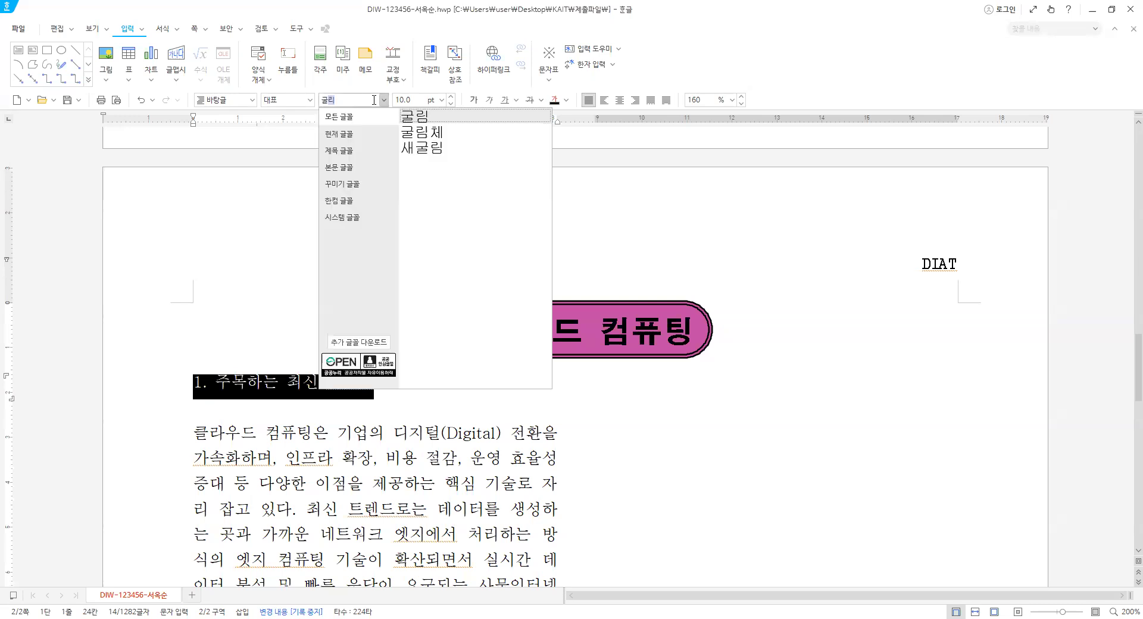
pyautogui.click(441, 100)
pyautogui.write('12')
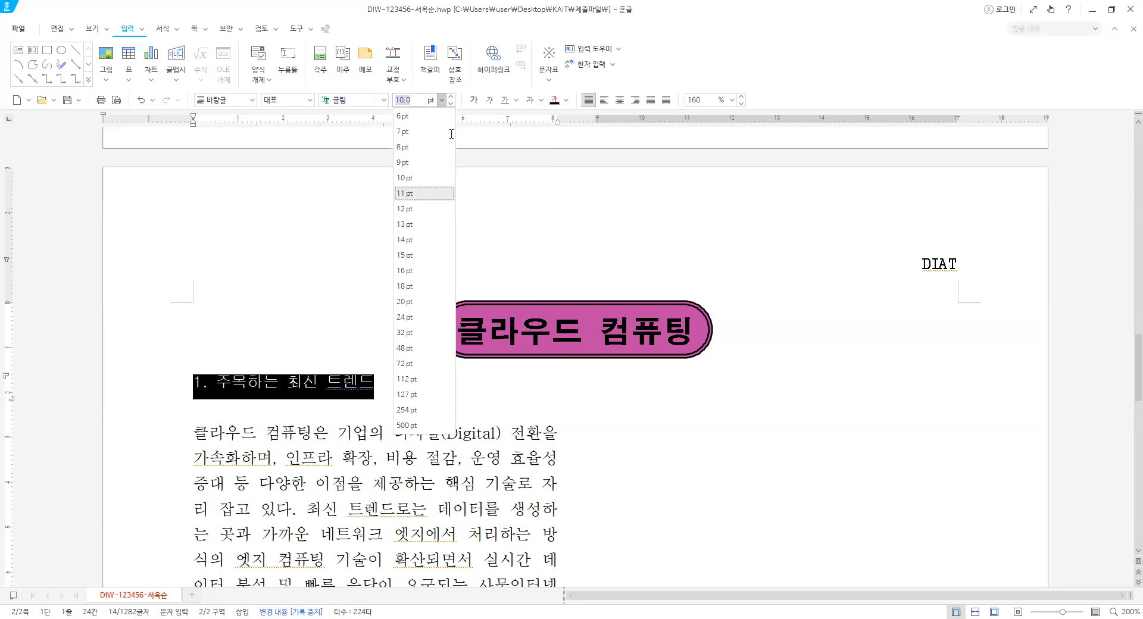
pyautogui.press('Return')
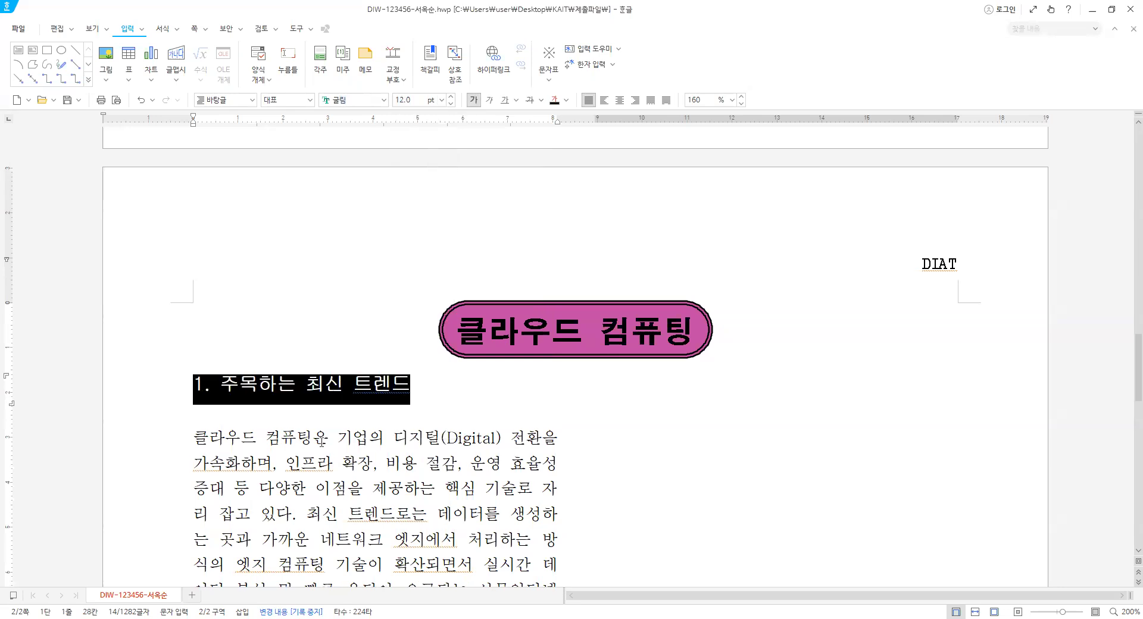
# Insert the picture 그림A.jpg from the desktop's KAIT folder below the first heading, about 19 × 13 mm in size
pyautogui.click(222, 415)
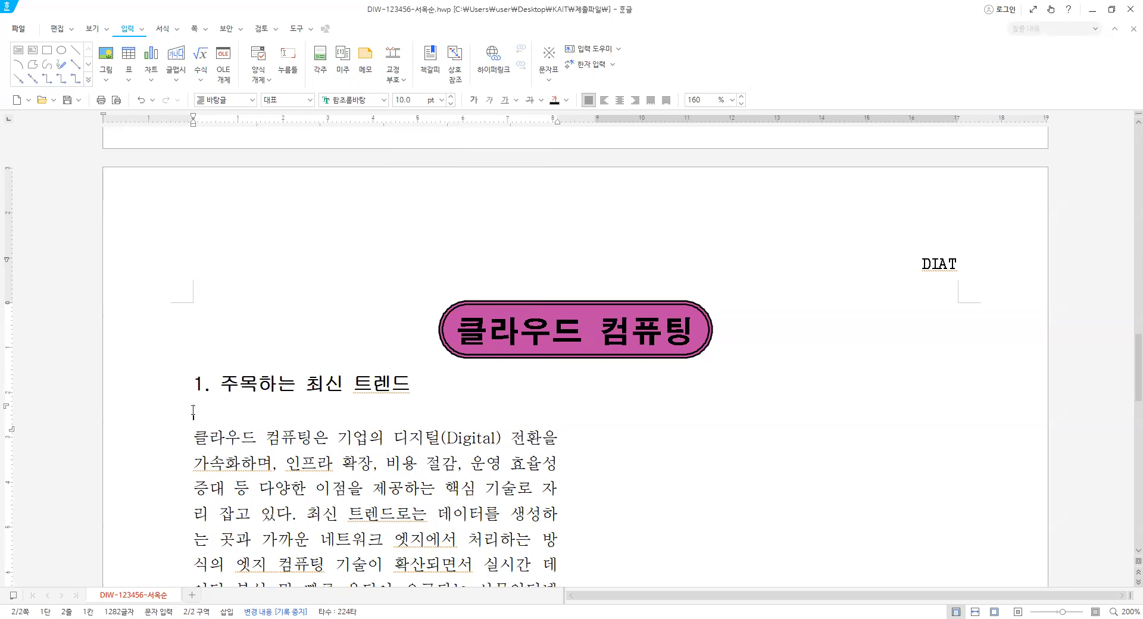
pyautogui.click(113, 58)
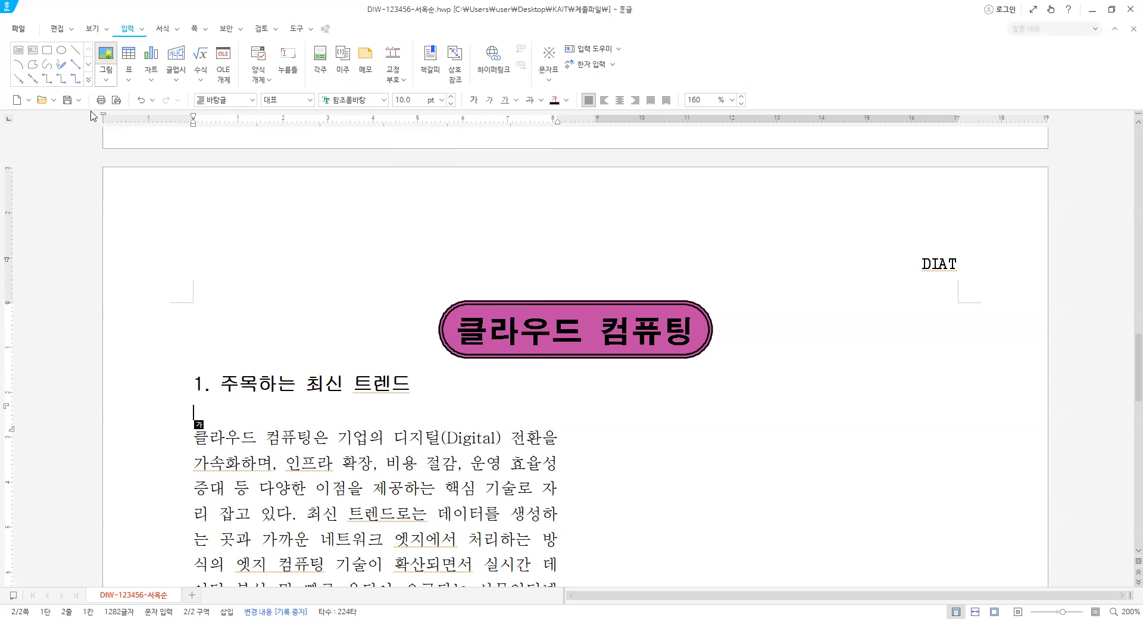
pyautogui.scroll(1, 58, 92)
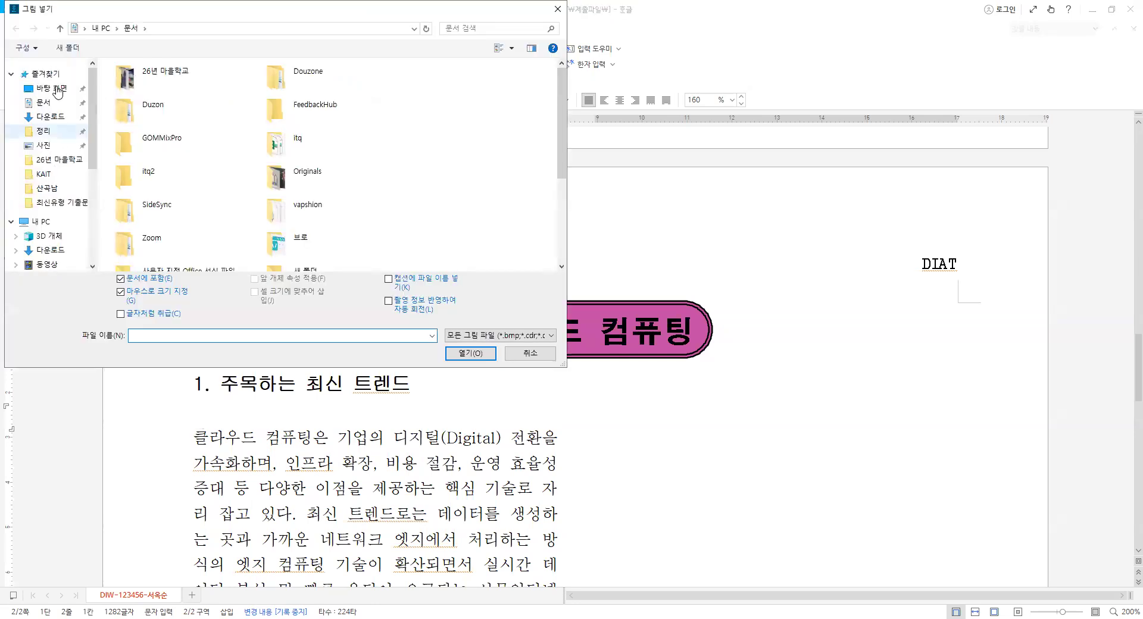
pyautogui.click(52, 88)
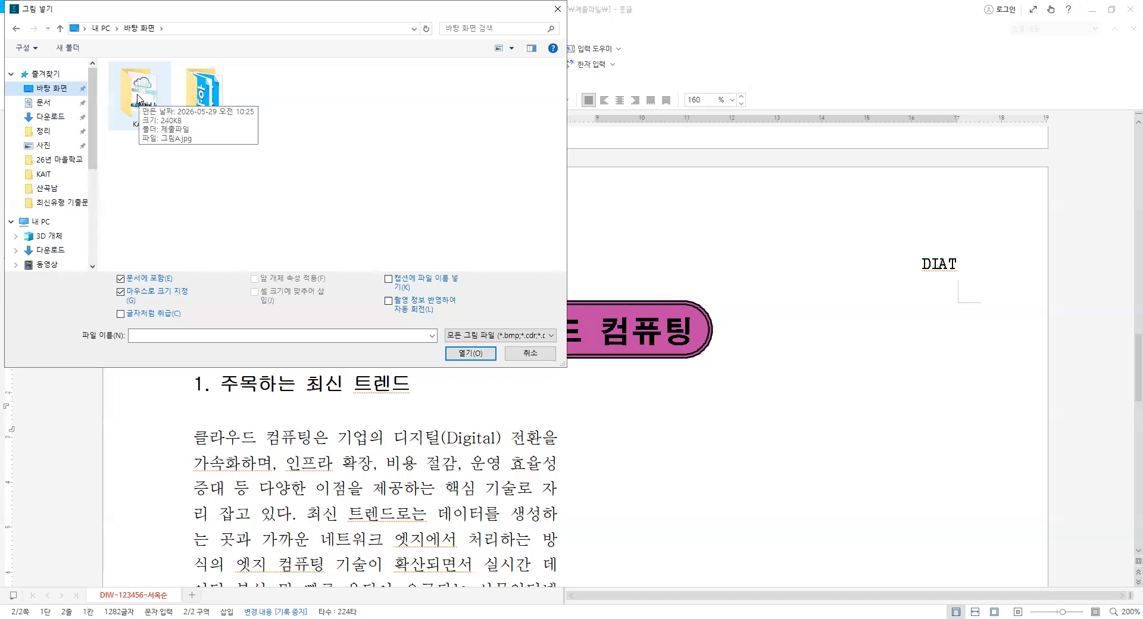
pyautogui.doubleClick(143, 97)
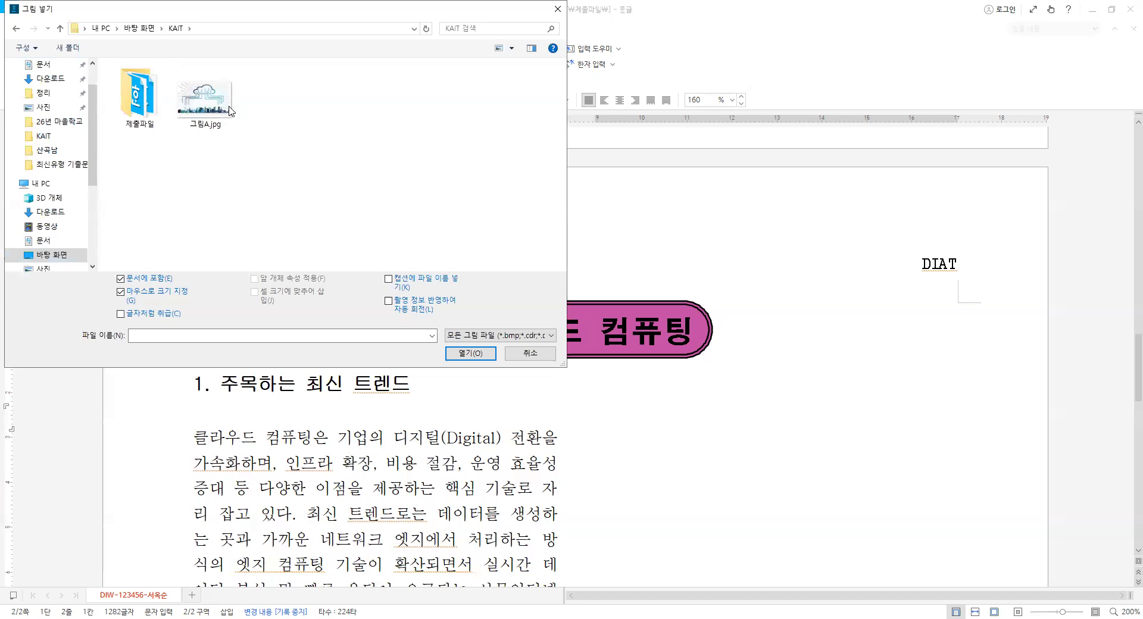
pyautogui.click(230, 110)
pyautogui.click(482, 353)
pyautogui.moveTo(302, 446); pyautogui.dragTo(318, 456)
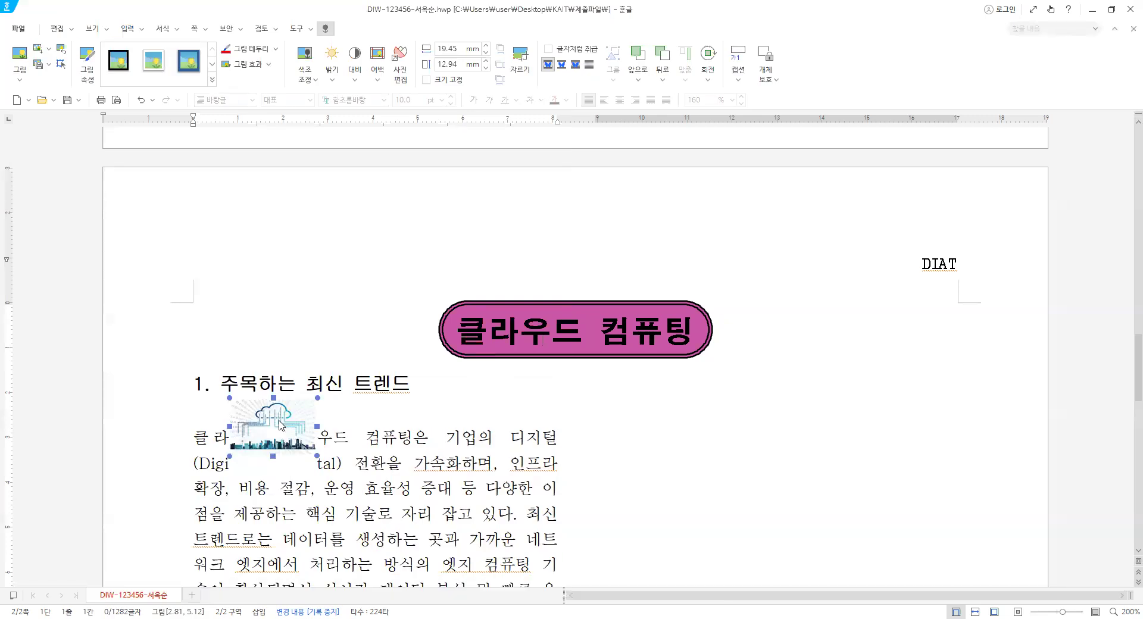
# Set the cloud picture to 80 mm wide and 40 mm high, and lock its size (크기 고정)
pyautogui.doubleClick(261, 428)
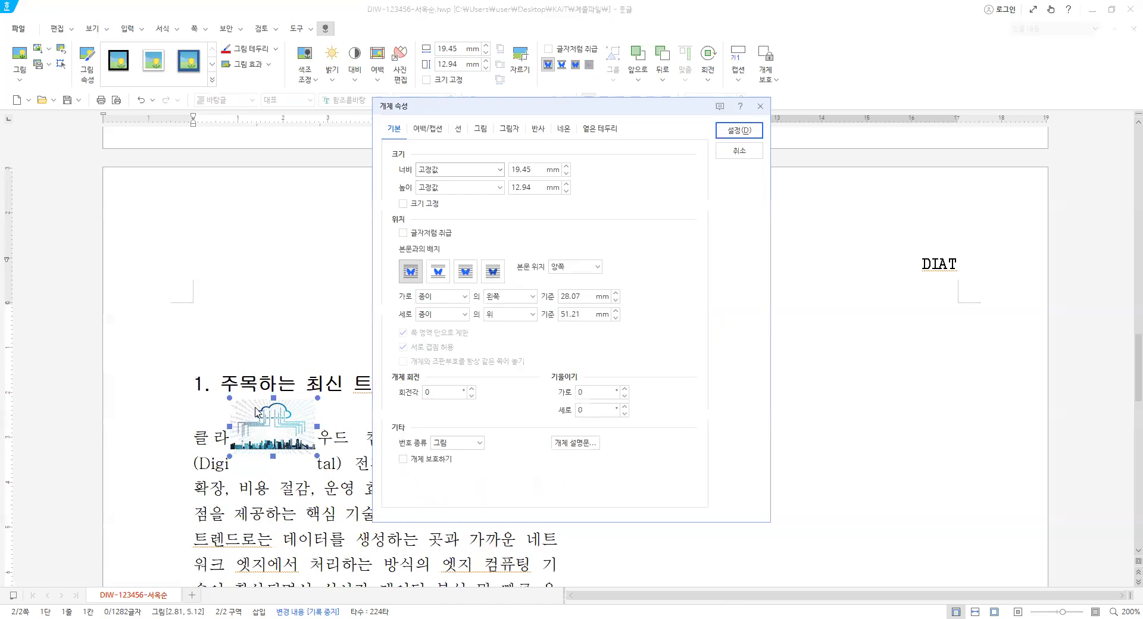
pyautogui.press('Tab')
pyautogui.press('BackSpace')
pyautogui.press('BackSpace')
pyautogui.press('BackSpace')
pyautogui.press('BackSpace')
pyautogui.press('BackSpace')
pyautogui.write('80')
pyautogui.press('Tab')
pyautogui.press('Tab')
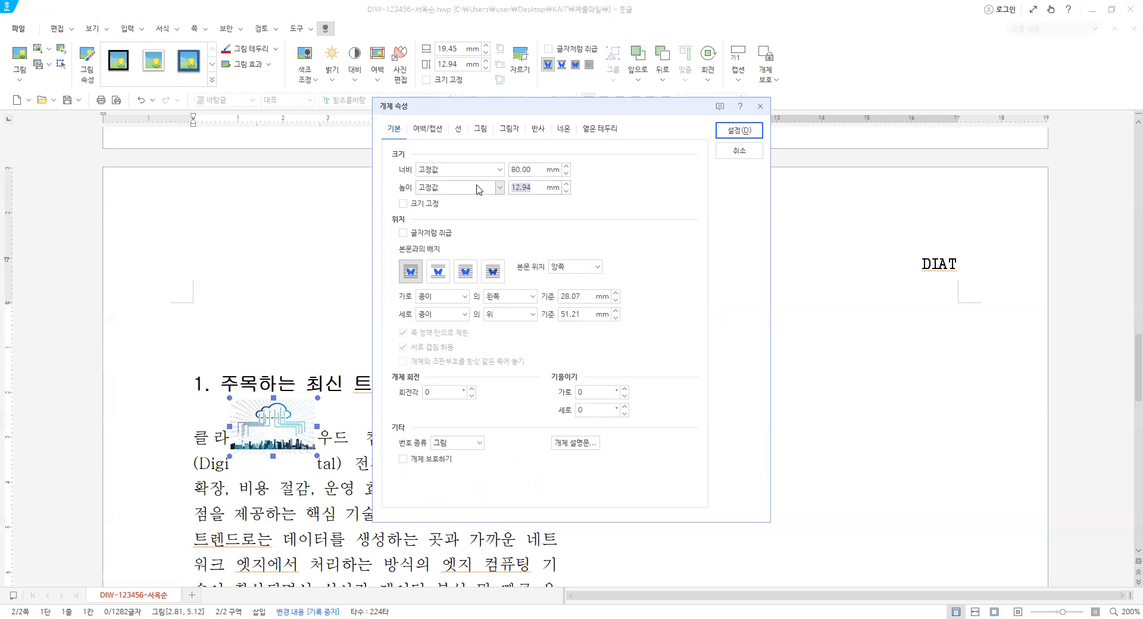
pyautogui.write('40')
pyautogui.click(407, 204)
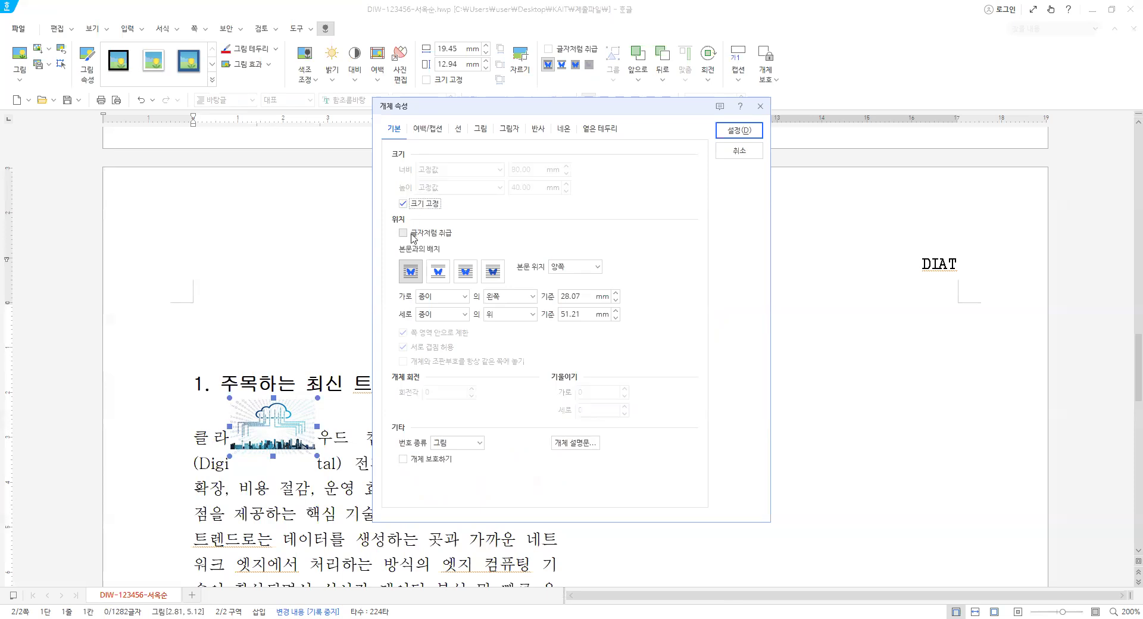
# Set the picture's horizontal position to 0 mm from the left (왼쪽) of the page (쪽)
pyautogui.click(414, 276)
pyautogui.moveTo(586, 297); pyautogui.dragTo(514, 293)
pyautogui.write('0')
pyautogui.click(468, 298)
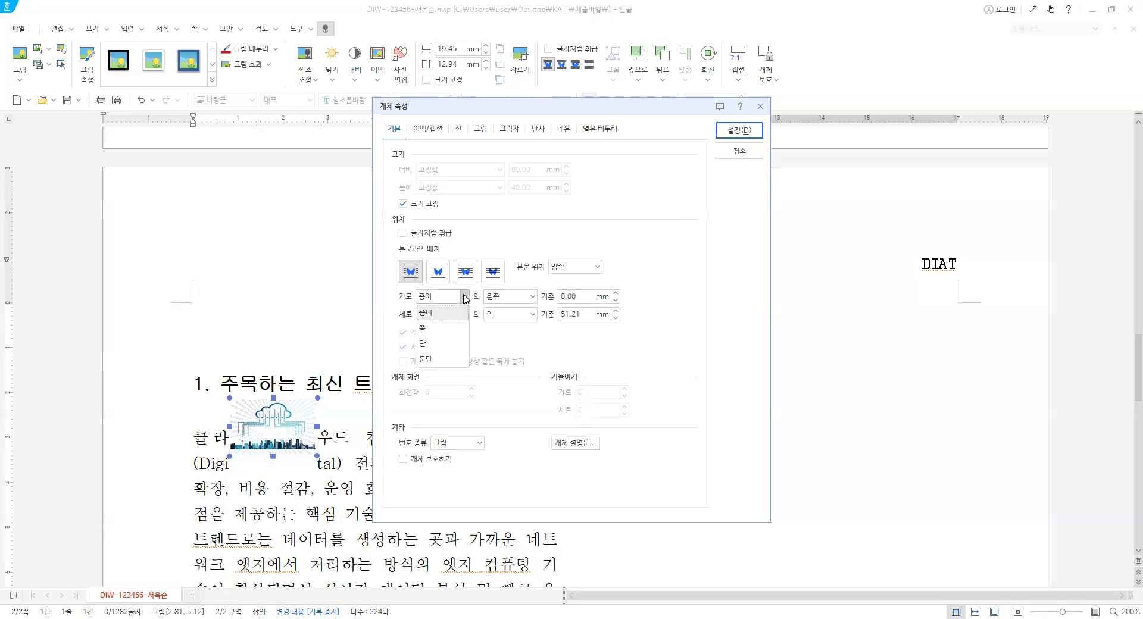
pyautogui.click(433, 328)
pyautogui.moveTo(590, 296); pyautogui.dragTo(467, 270)
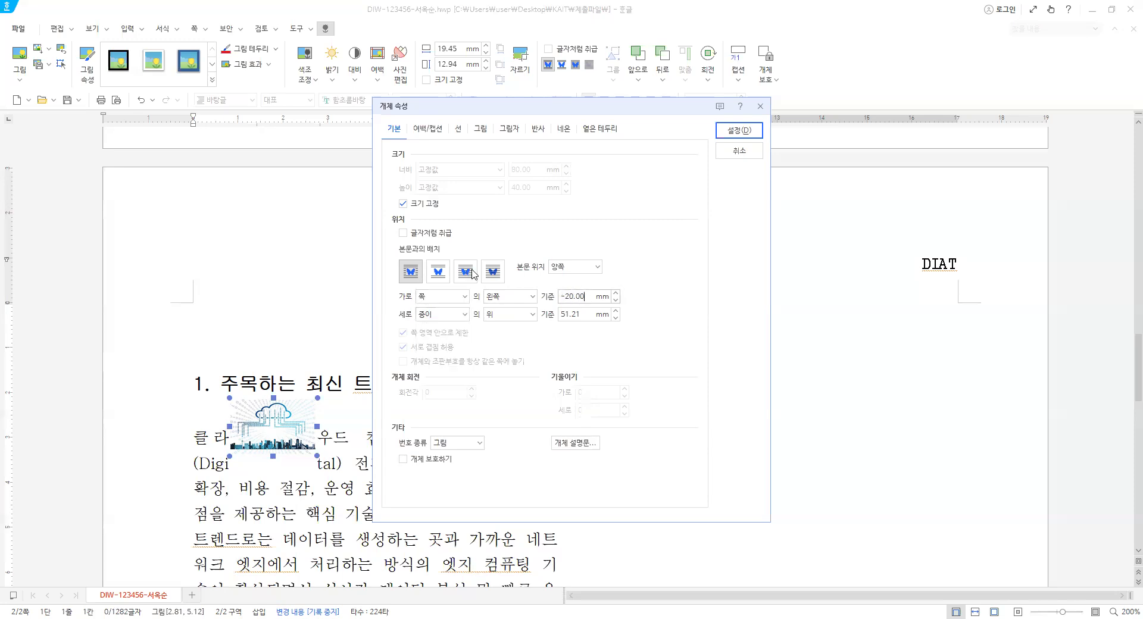
pyautogui.write('0')
# Set the picture's vertical position to 24 mm from the top (위) of the page (쪽) and apply the properties
pyautogui.click(443, 317)
pyautogui.click(443, 347)
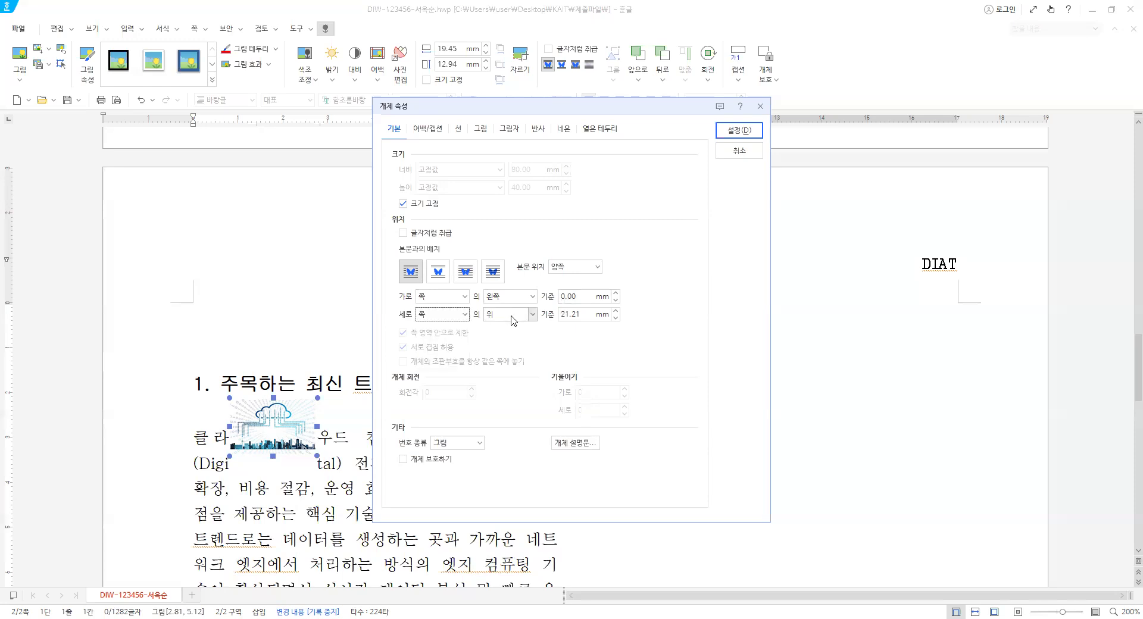
pyautogui.click(514, 315)
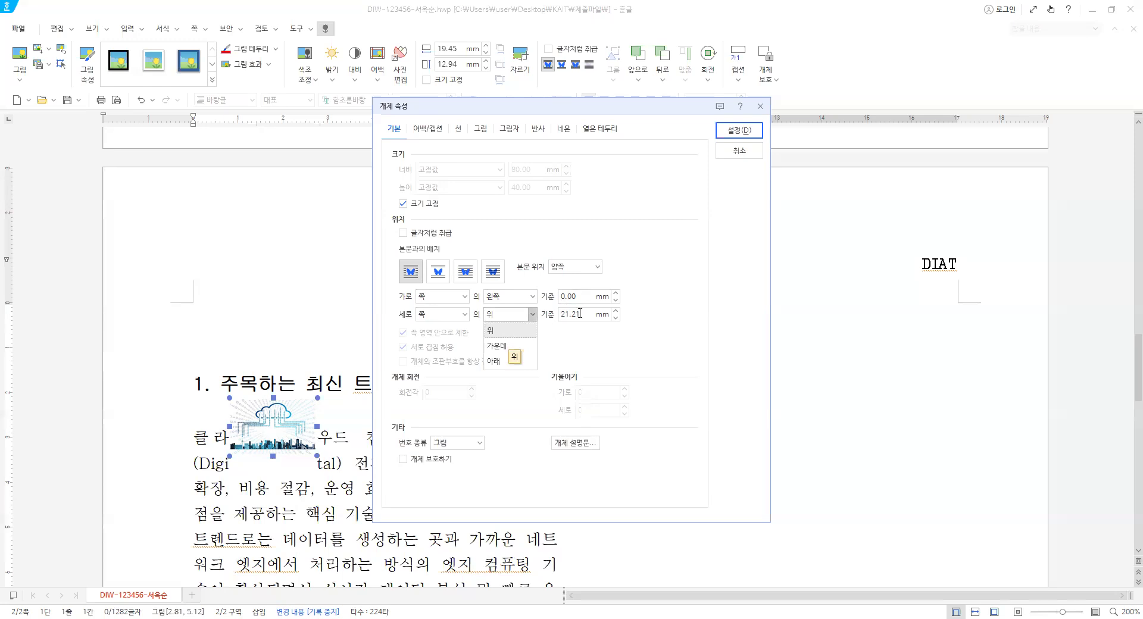
pyautogui.click(402, 290)
pyautogui.press('Tab')
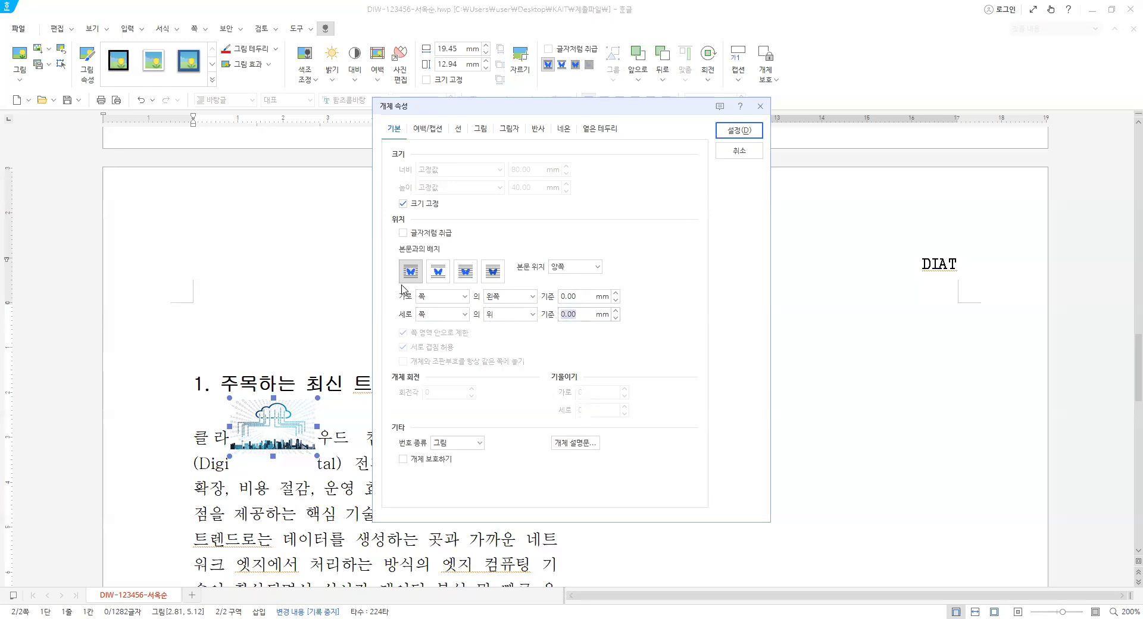
pyautogui.write('24')
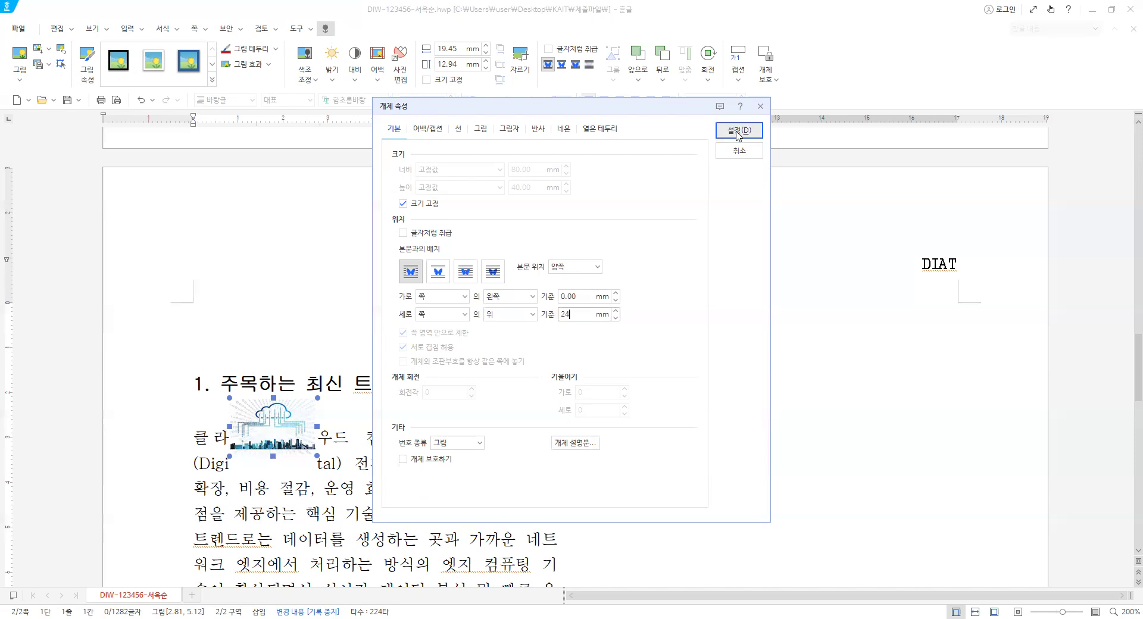
pyautogui.press('Return')
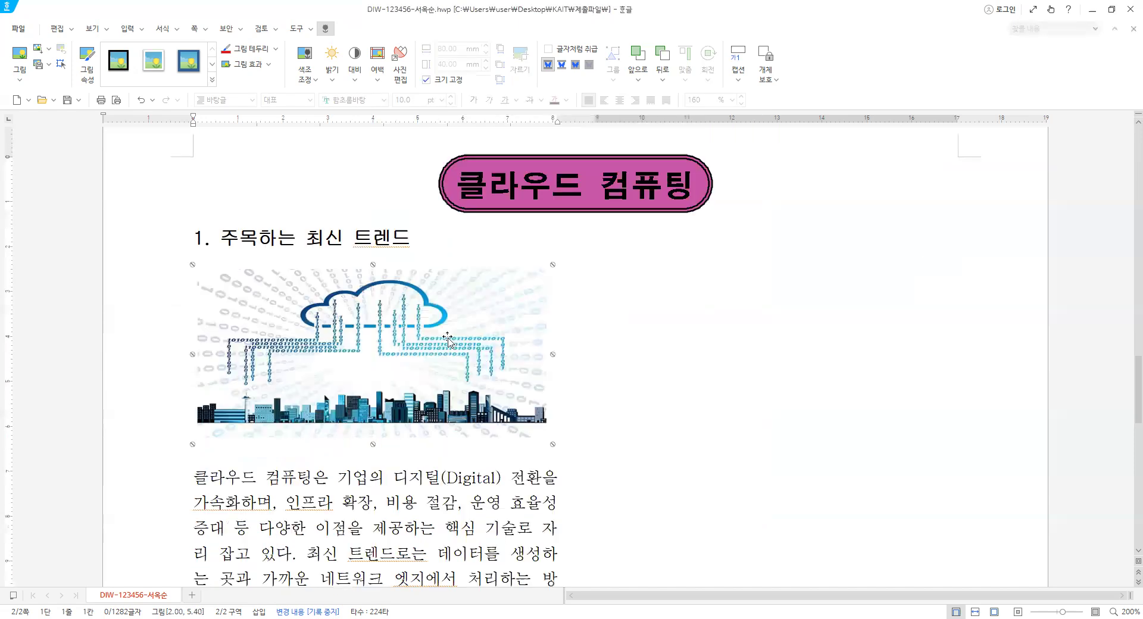
# Convert 전환 after 디지털(Digital) in the first body paragraph to 전환(轉換), using the 한글(漢字) format
pyautogui.scroll(-2, 373, 413)
pyautogui.click(374, 413)
pyautogui.scroll(-2, 297, 431)
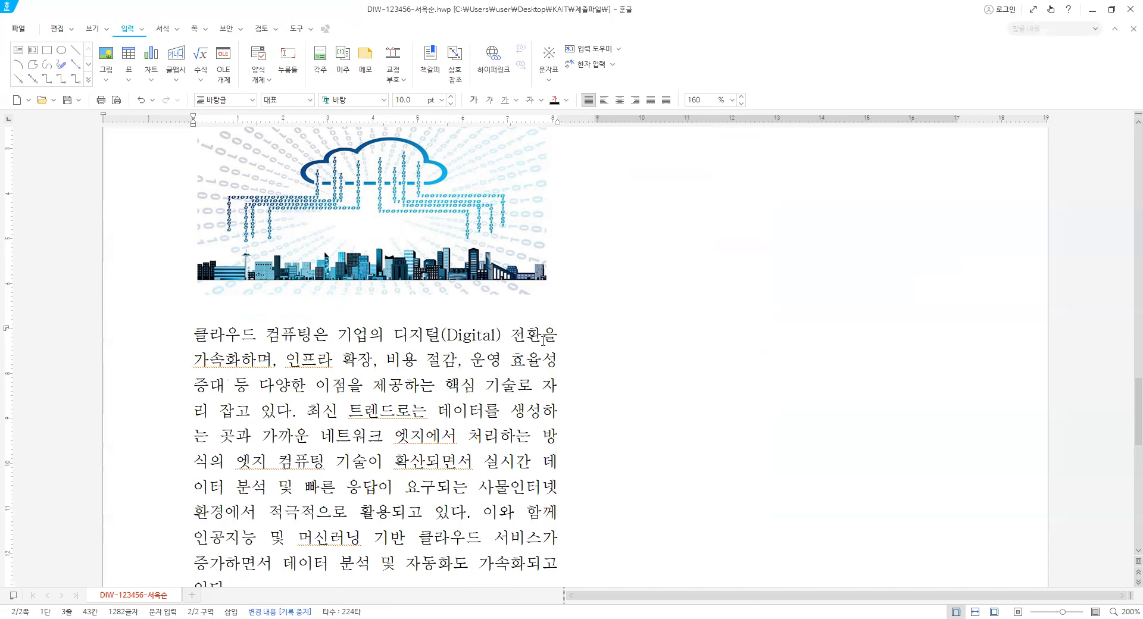
pyautogui.click(539, 341)
pyautogui.keyDown('ctrl'); pyautogui.scroll(1, 538, 345); pyautogui.keyUp('ctrl')
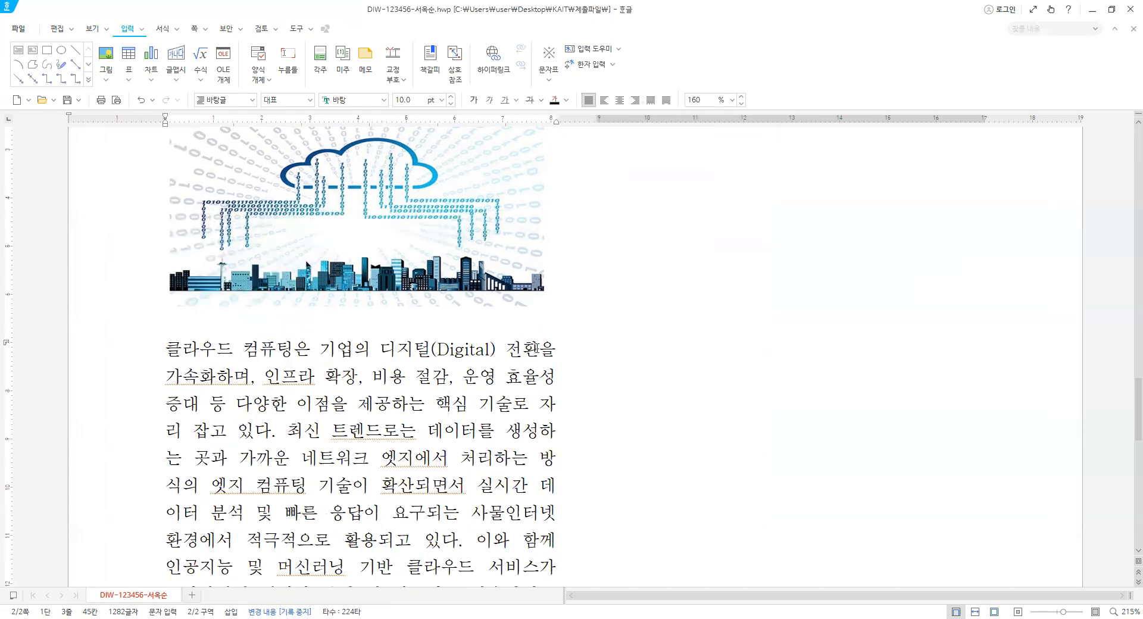
pyautogui.press('F9')
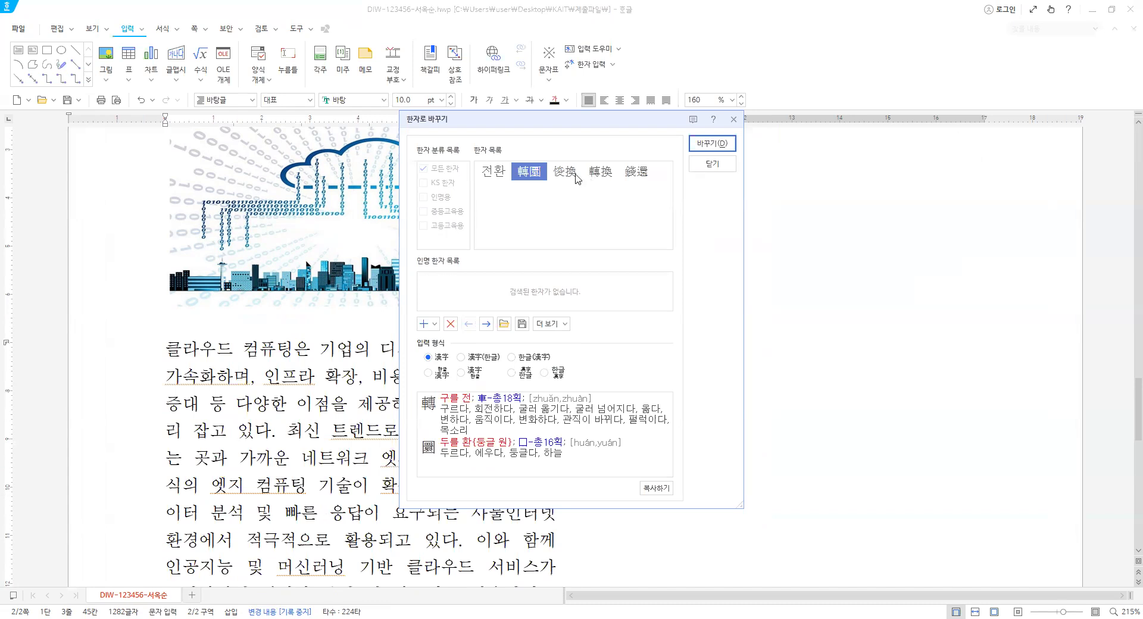
pyautogui.click(607, 181)
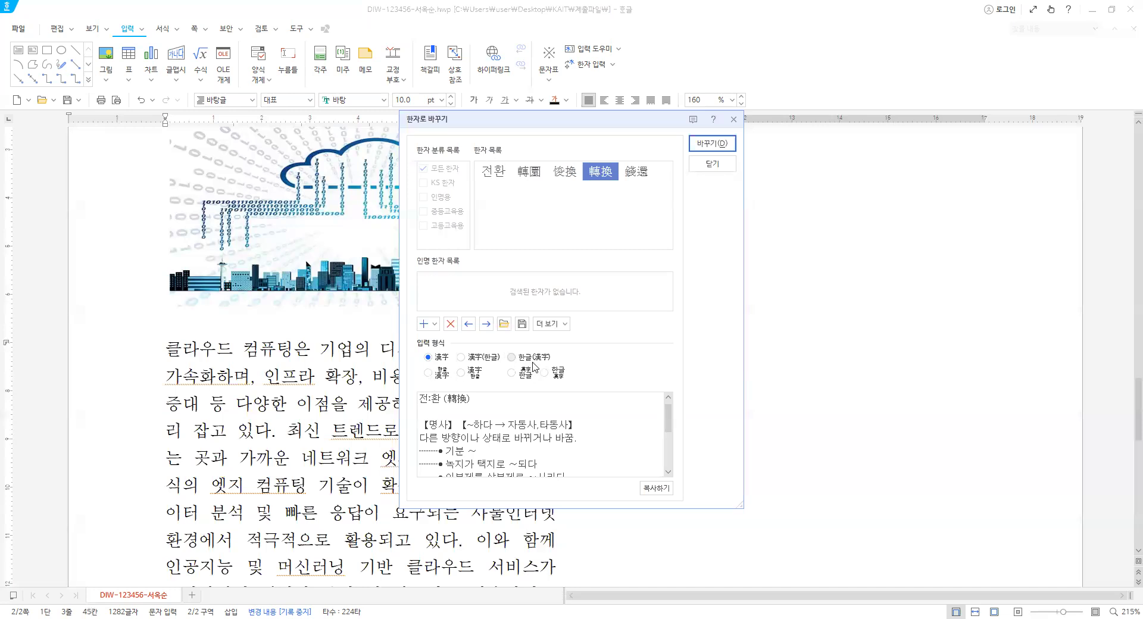
pyautogui.click(511, 360)
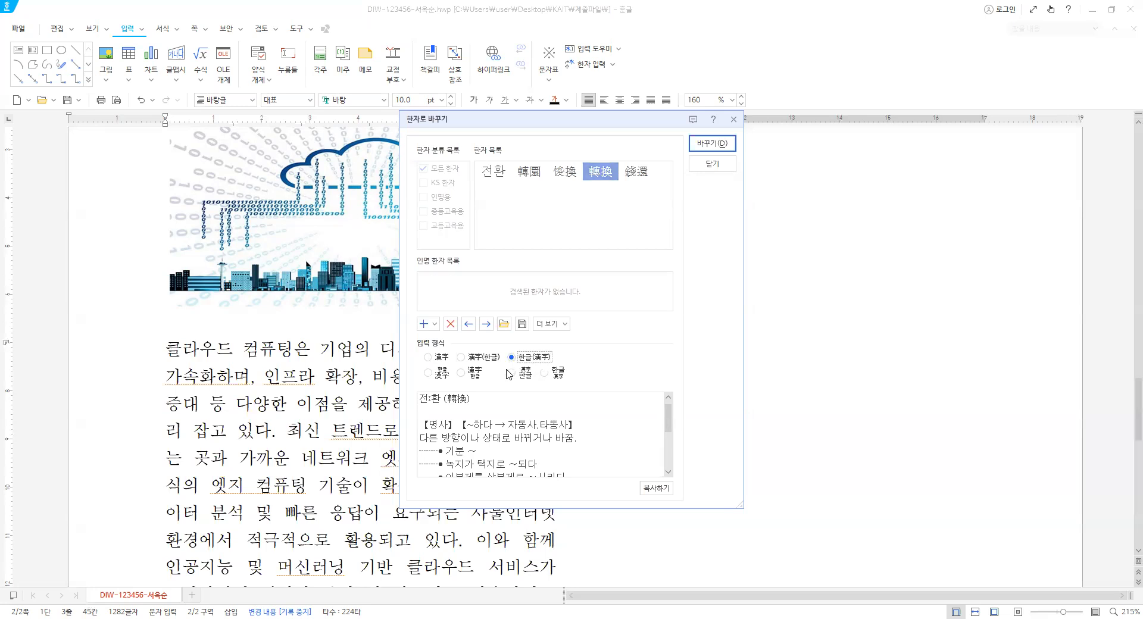
pyautogui.click(722, 145)
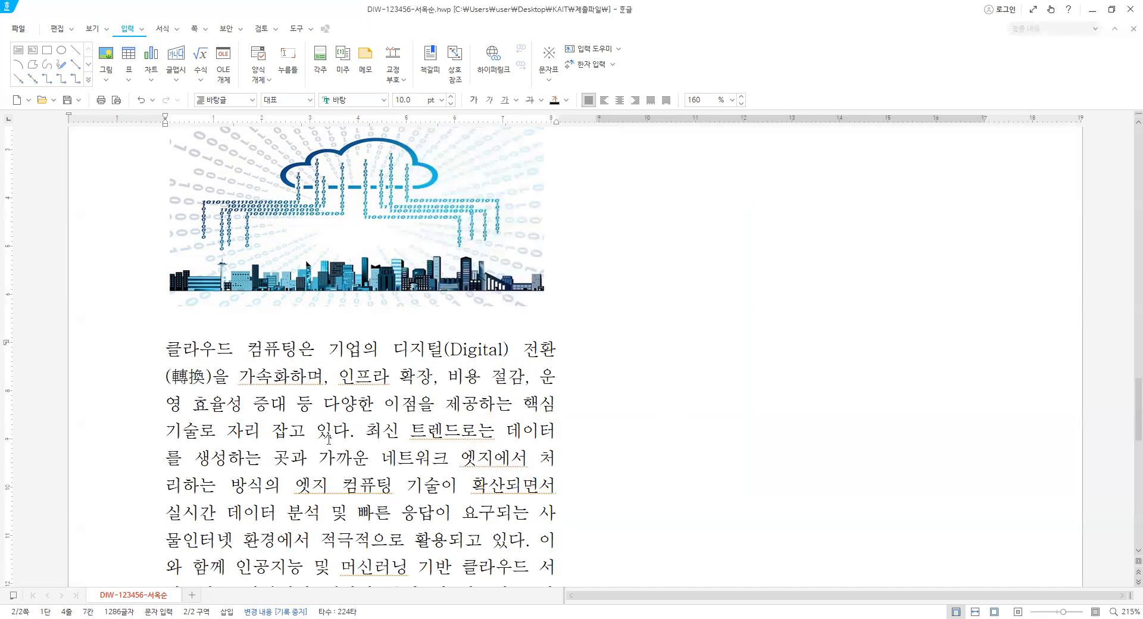
# Add the Hanja in parentheses to 핵심(核心) and 확산(擴散) in the first body paragraph
pyautogui.click(551, 411)
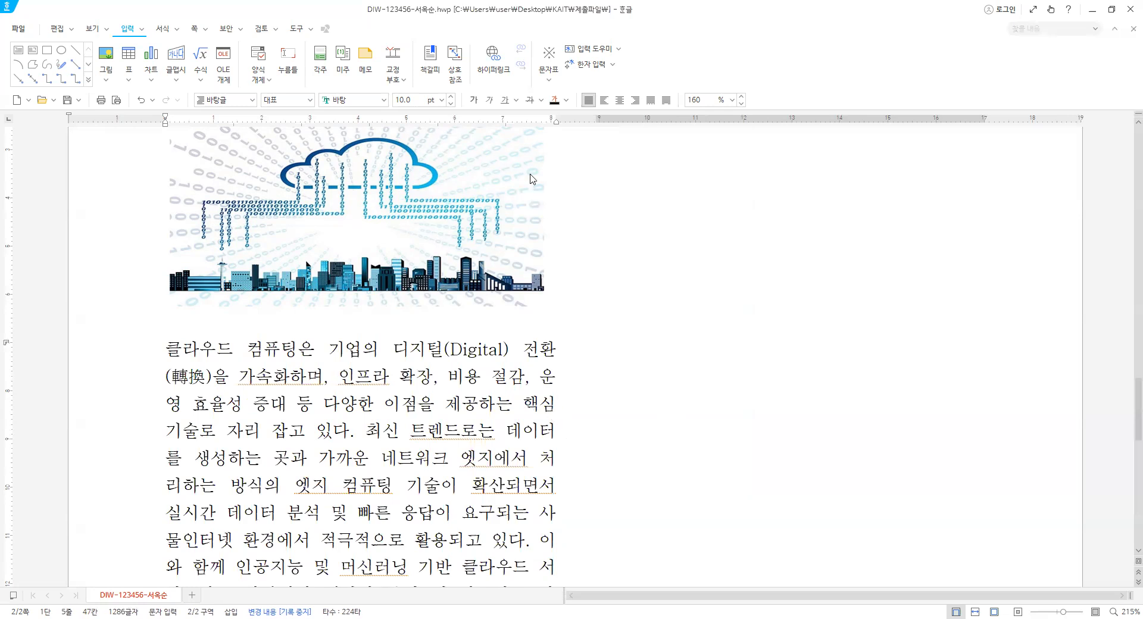
pyautogui.press('F9')
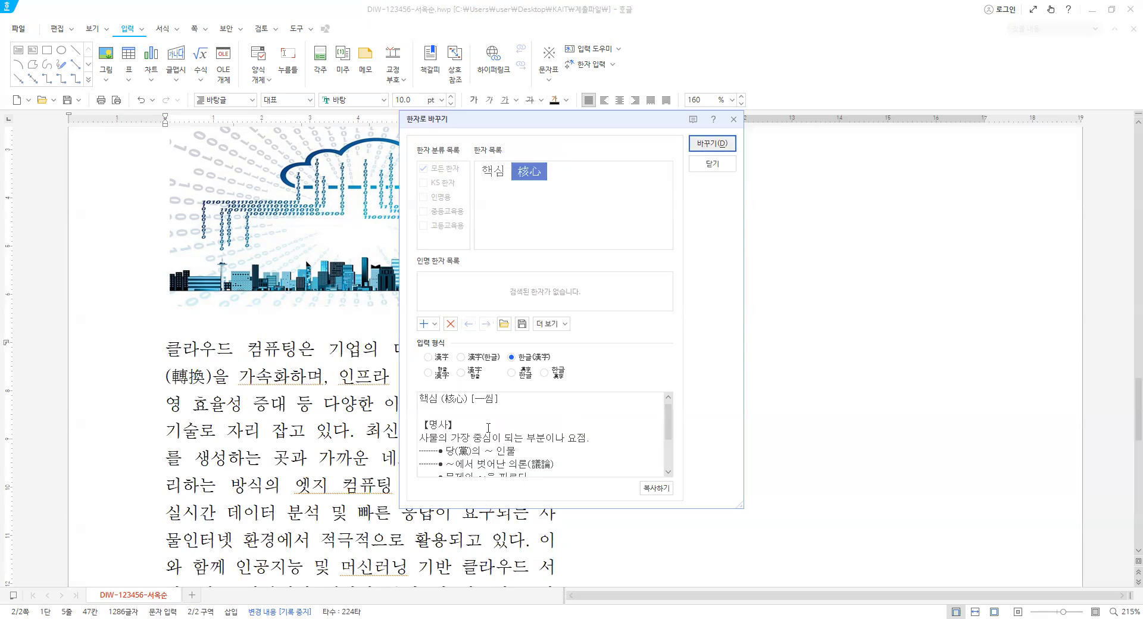
pyautogui.press('Return')
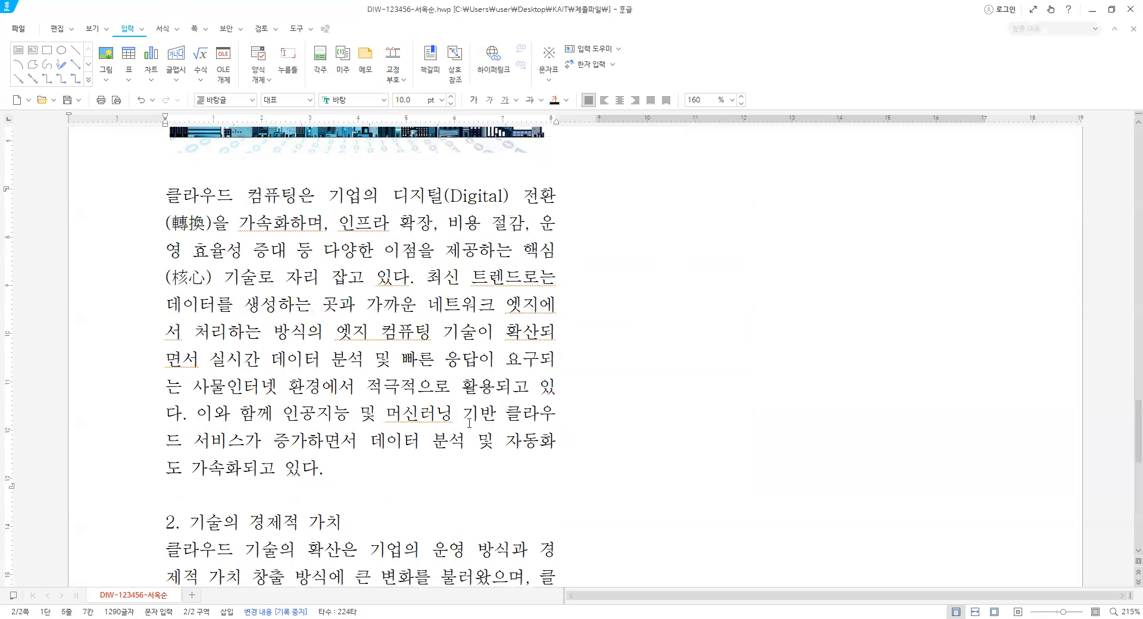
pyautogui.click(542, 349)
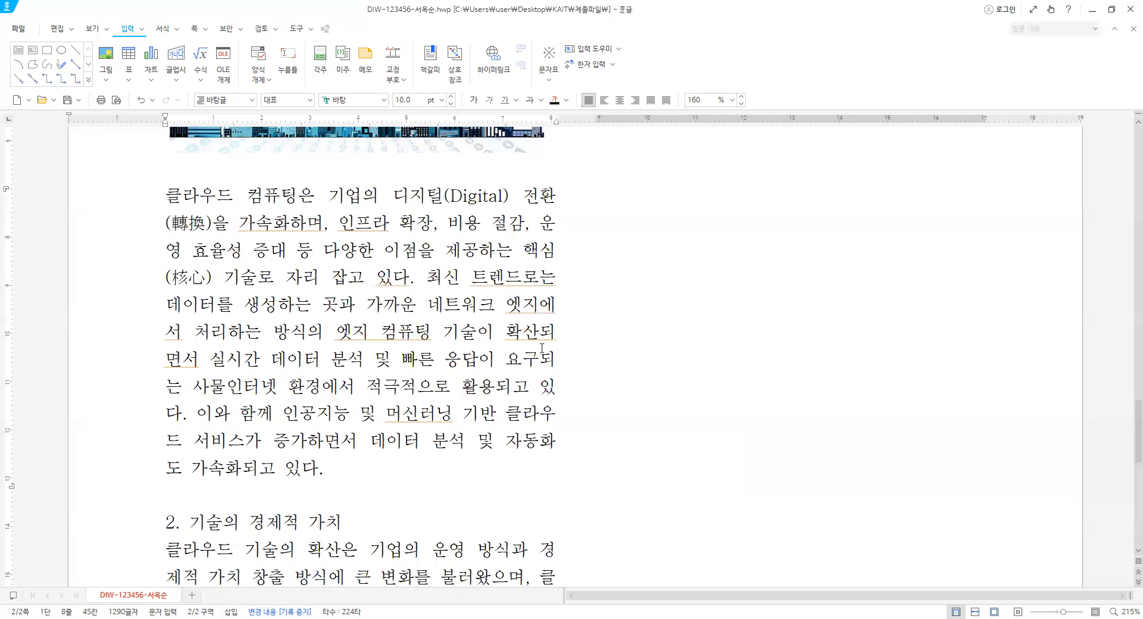
pyautogui.press('F9')
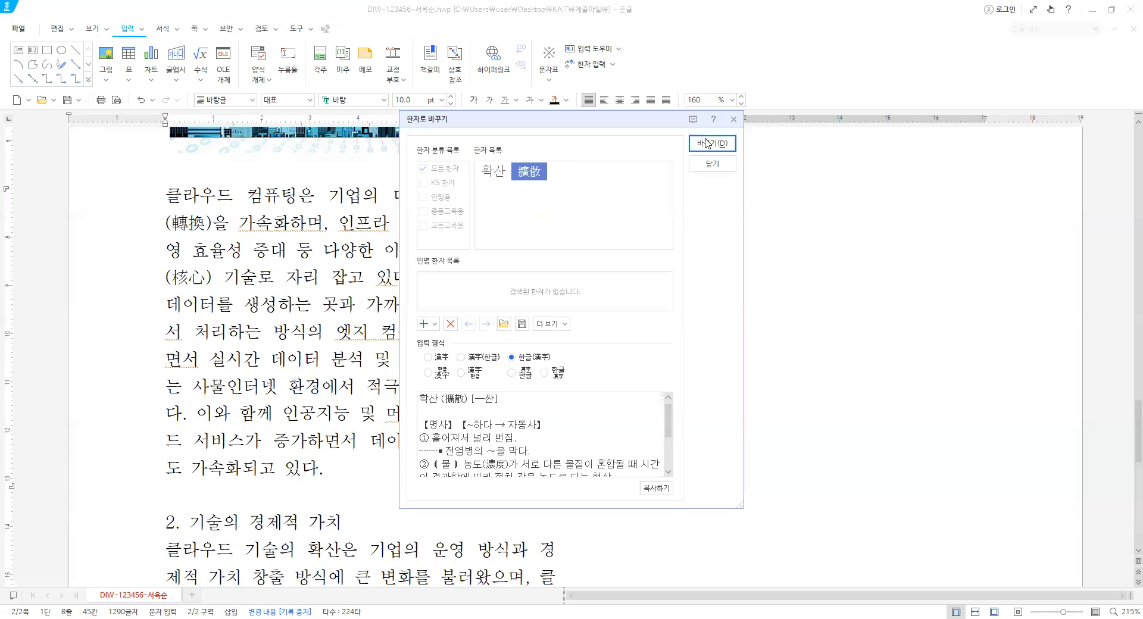
pyautogui.press('Return')
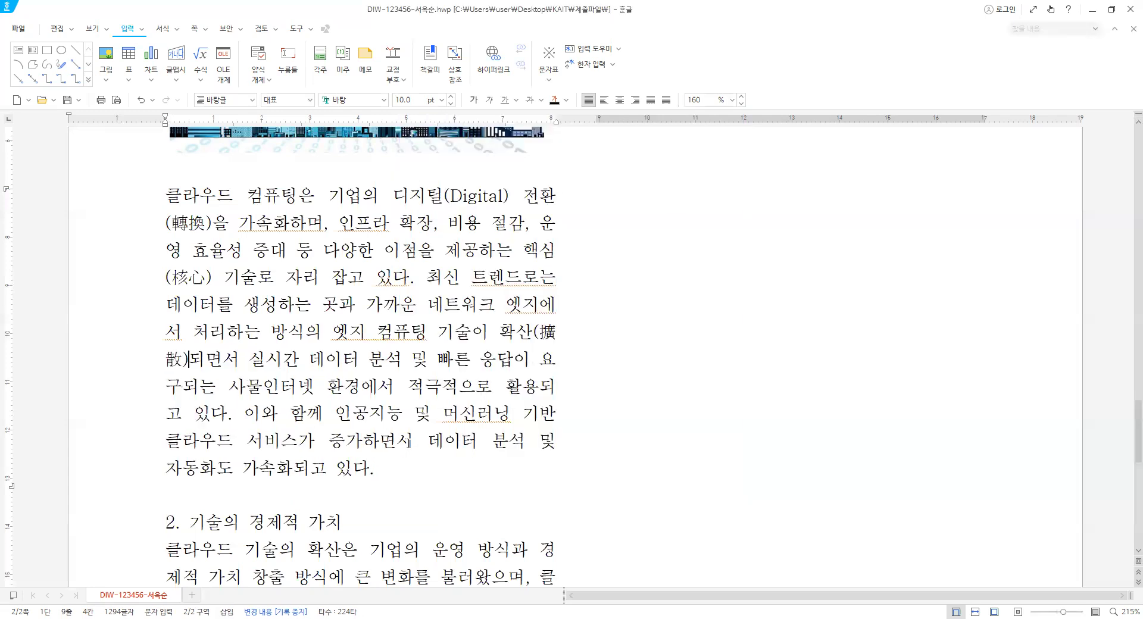
# Format the heading "2. 기술의 경제적 가치" in 굴림, 12 pt, bold
pyautogui.scroll(-1, 419, 447)
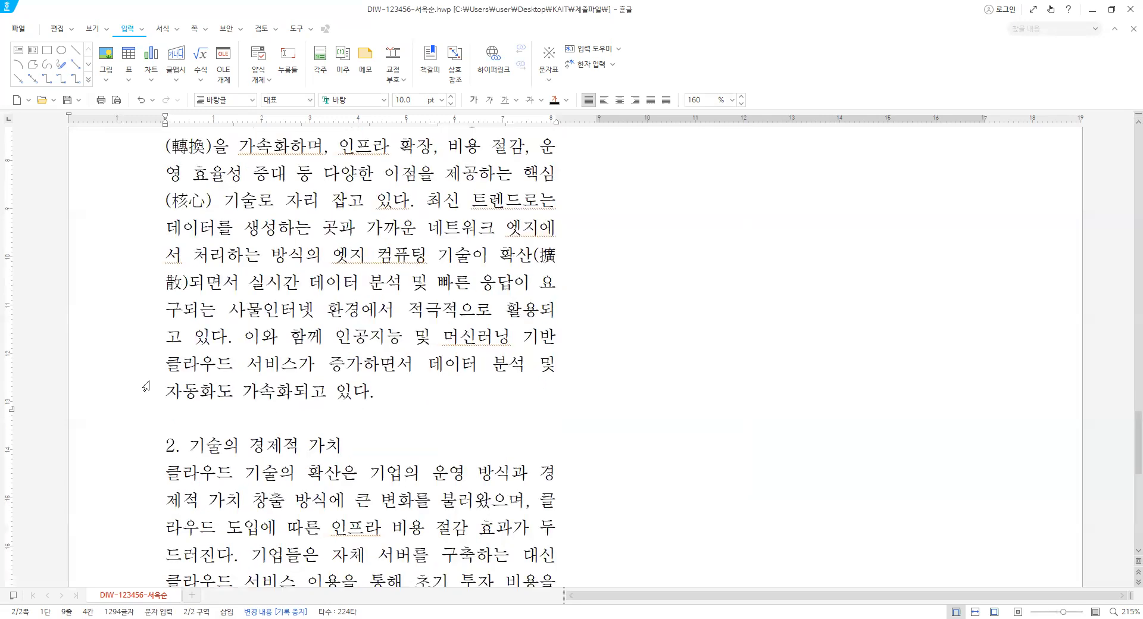
pyautogui.scroll(-1, 163, 369)
pyautogui.click(164, 369)
pyautogui.keyDown('shift'); pyautogui.click(350, 377); pyautogui.keyUp('shift')
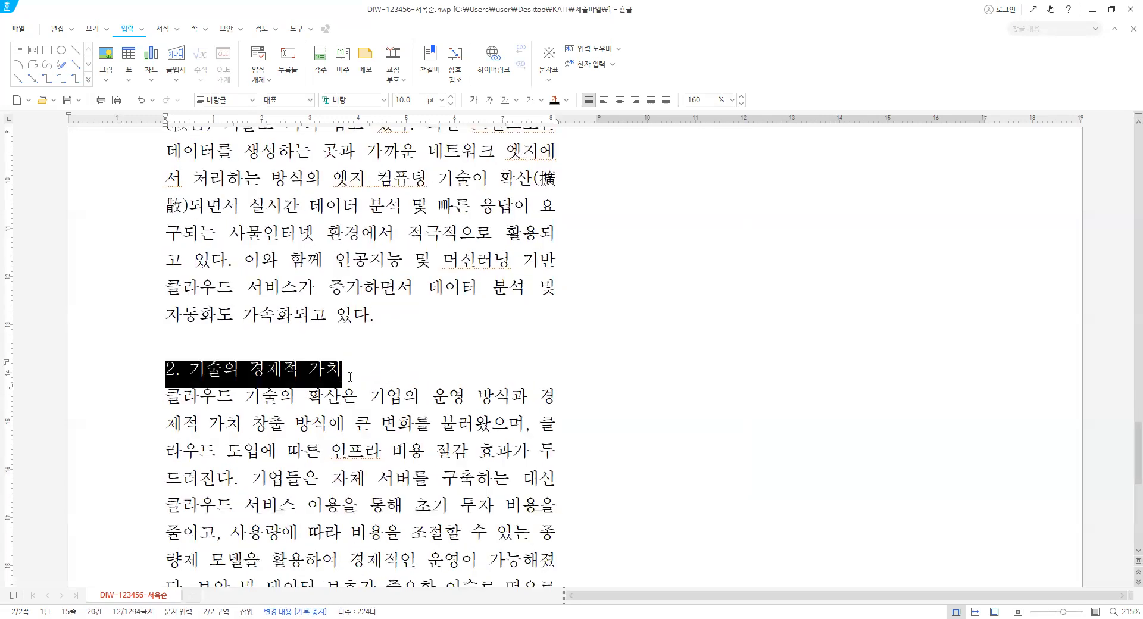
pyautogui.click(366, 98)
pyautogui.write('굴림')
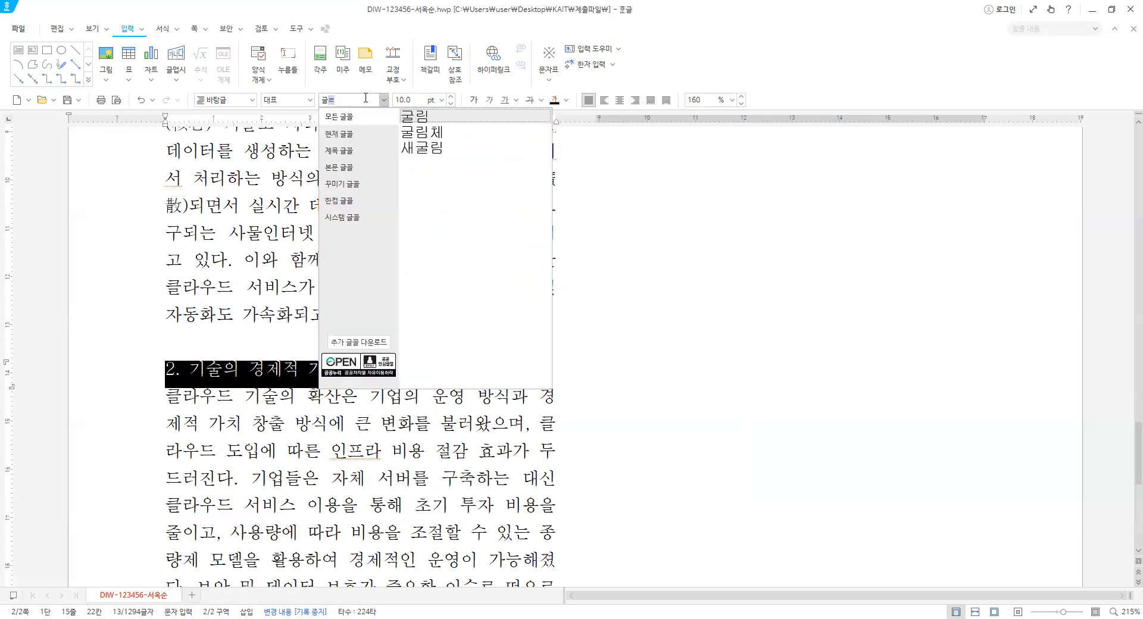
pyautogui.press('Return')
pyautogui.click(441, 101)
pyautogui.click(434, 207)
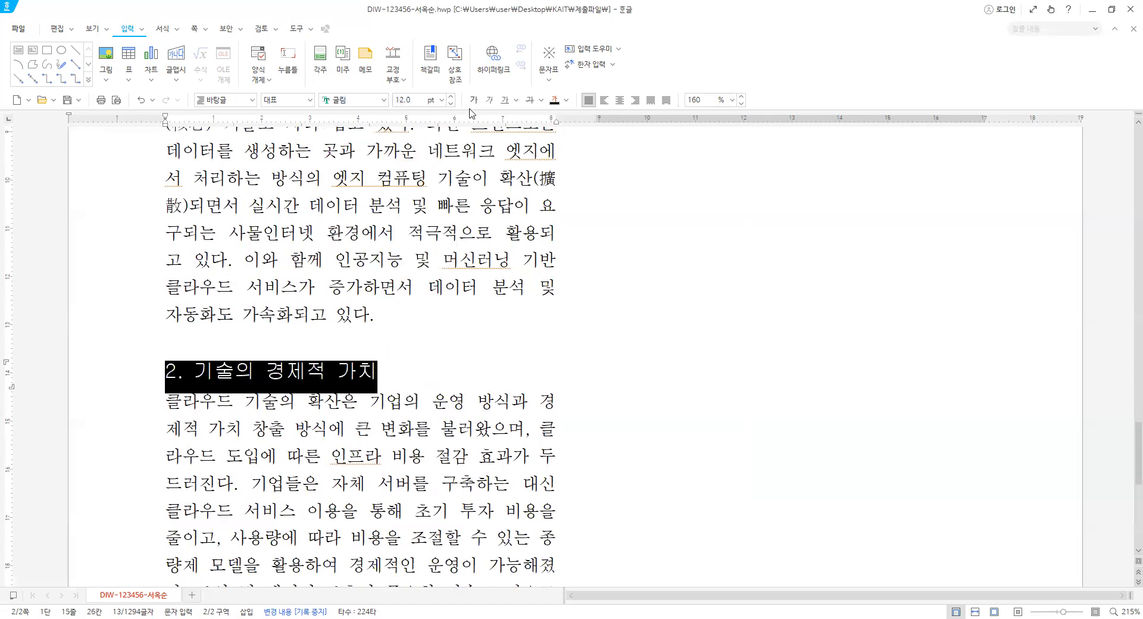
pyautogui.click(473, 101)
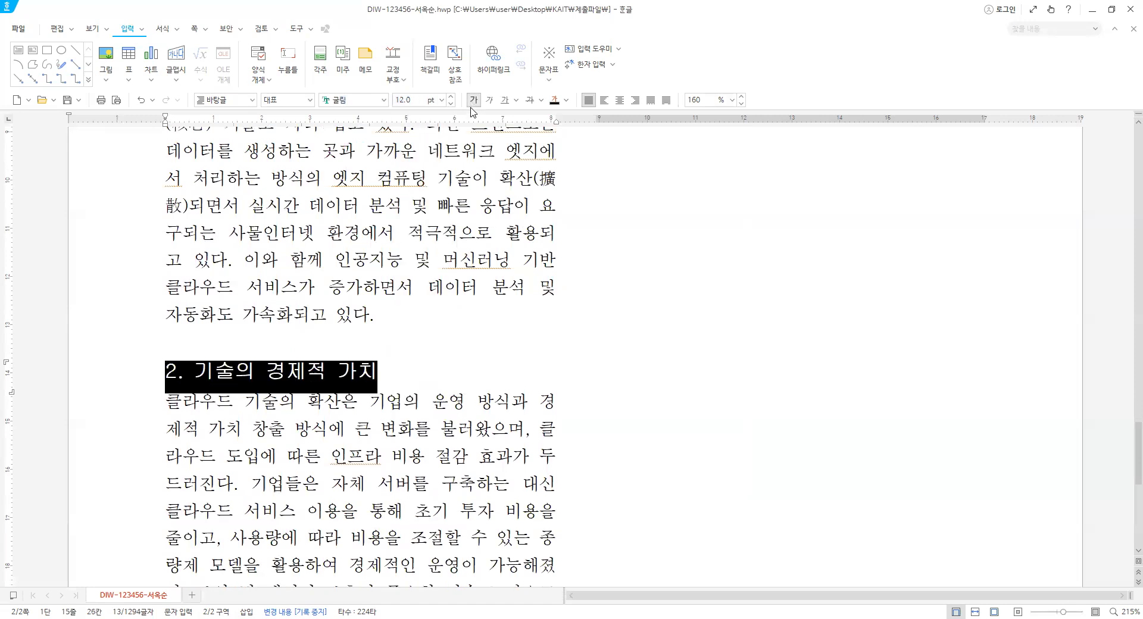
pyautogui.click(403, 361)
# Insert a footnote after 클라우드 in "떠오르면서 클라우드 보안" in the second section's paragraph, with number format 一, 二, 三
pyautogui.scroll(-1, 317, 308)
pyautogui.scroll(-2, 296, 307)
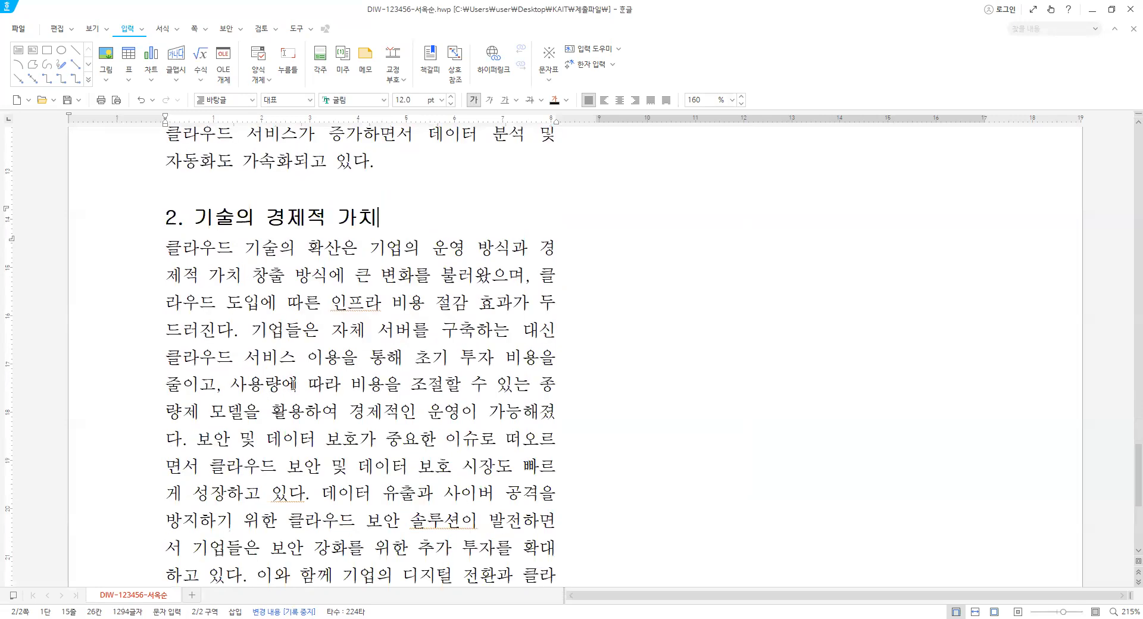
pyautogui.scroll(-2, 292, 294)
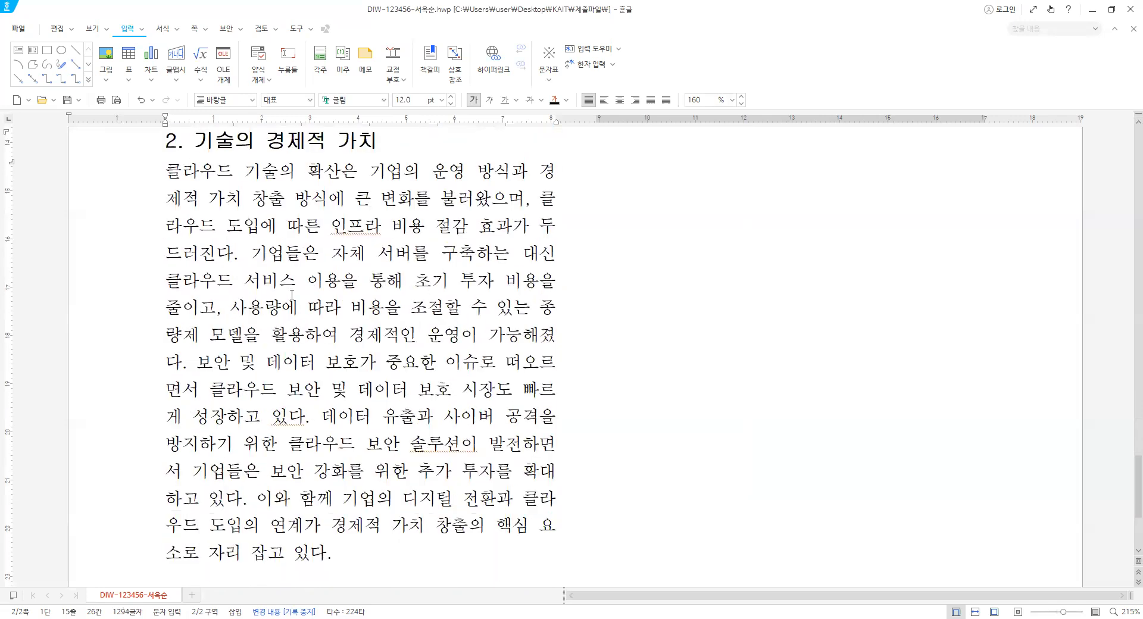
pyautogui.click(253, 338)
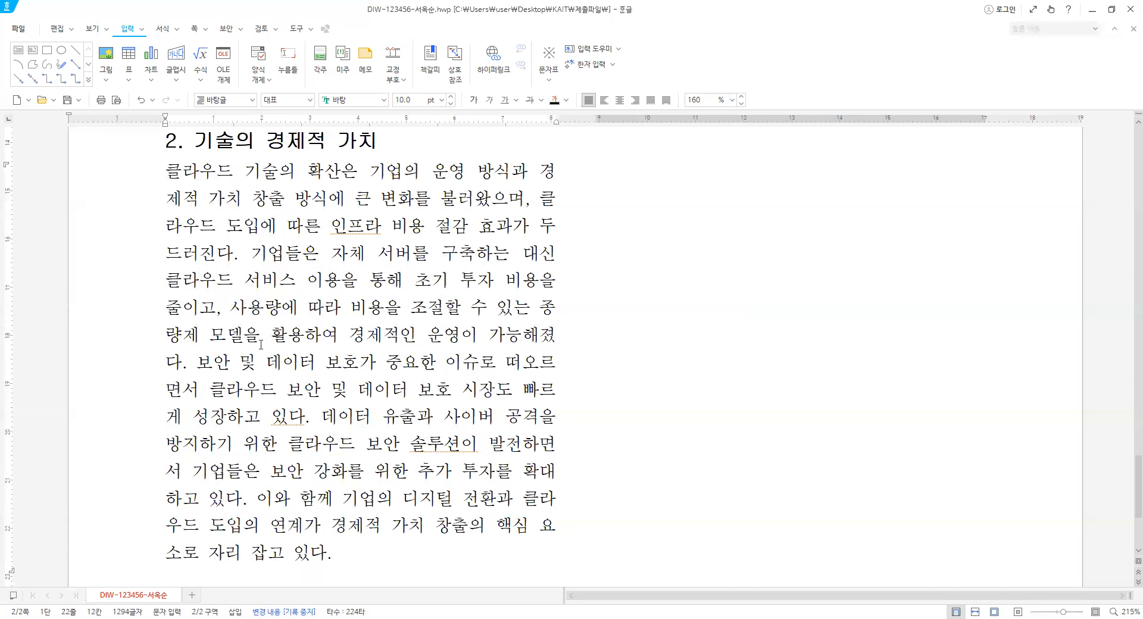
pyautogui.click(278, 390)
pyautogui.click(321, 59)
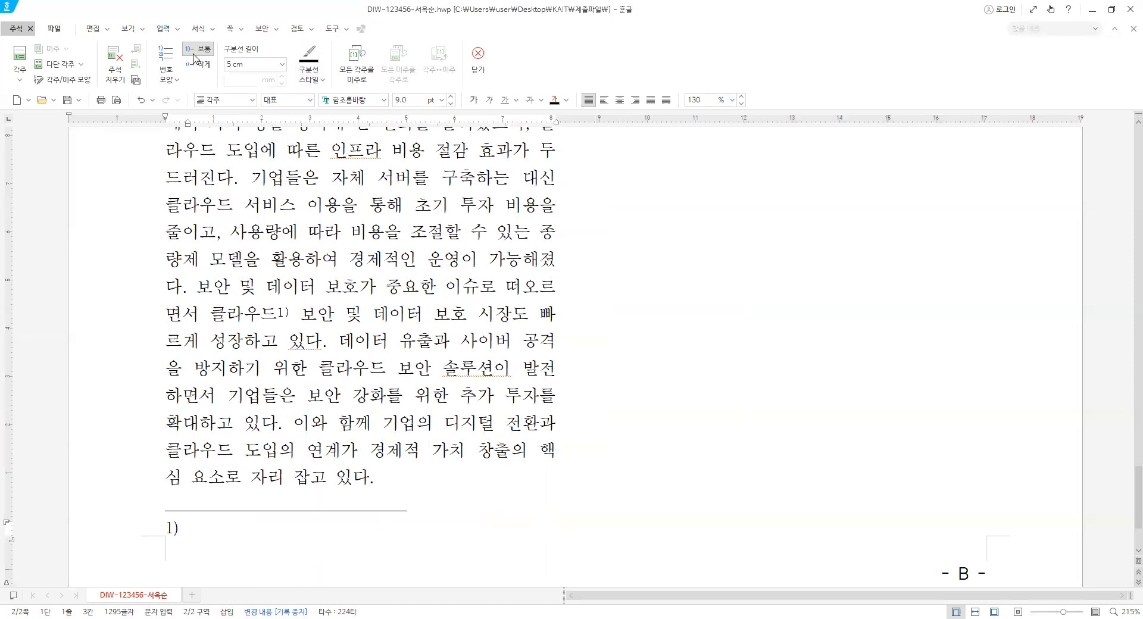
pyautogui.click(166, 71)
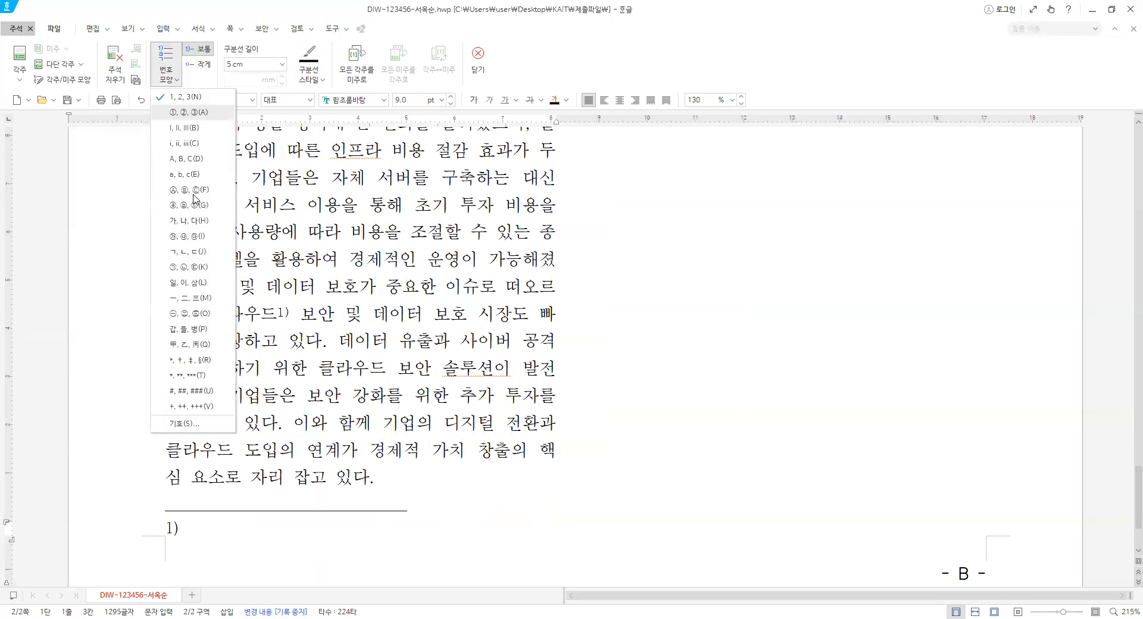
pyautogui.click(206, 299)
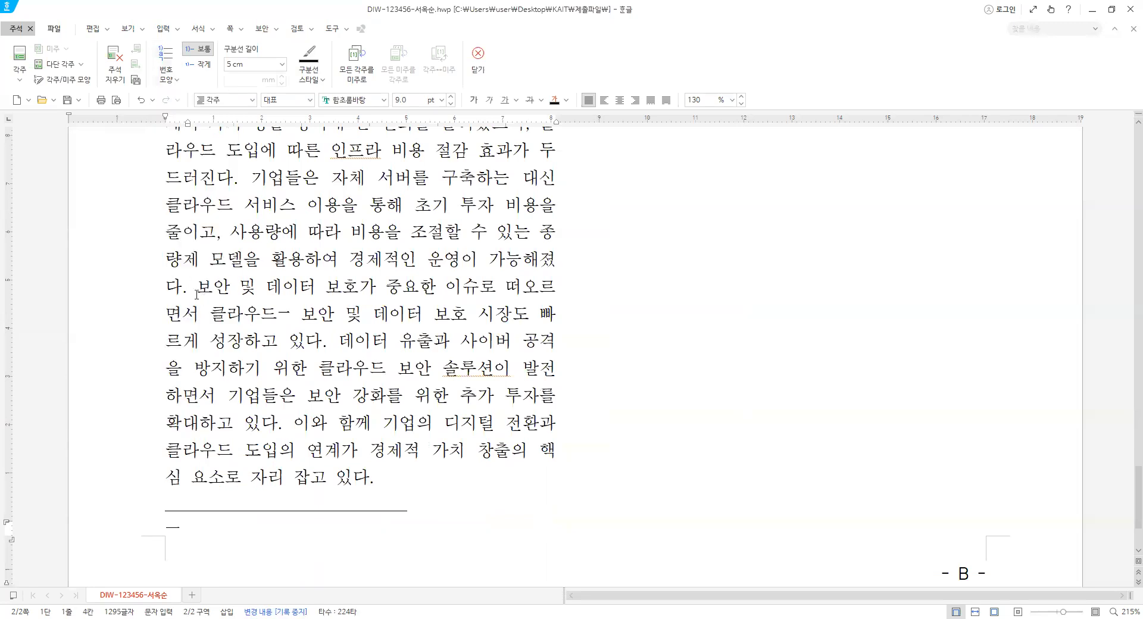
# Set the footnote text font to 중고딕
pyautogui.write('ㅇ인터')
pyautogui.press('BackSpace')
pyautogui.press('BackSpace')
pyautogui.press('BackSpace')
pyautogui.click(365, 101)
pyautogui.write('중고딕')
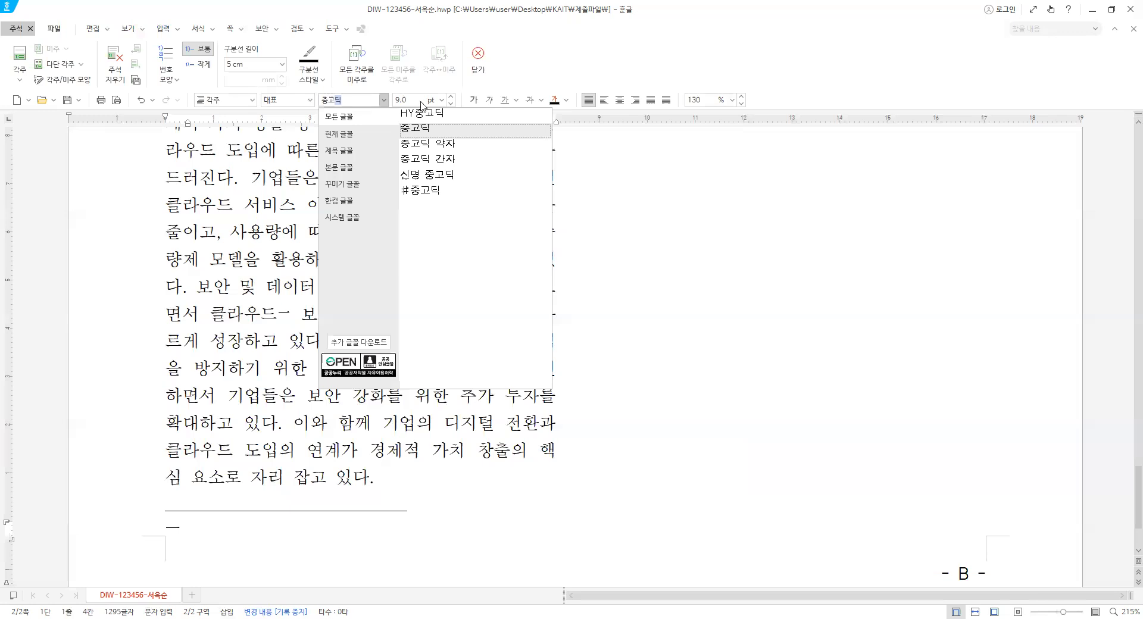
pyautogui.press('Return')
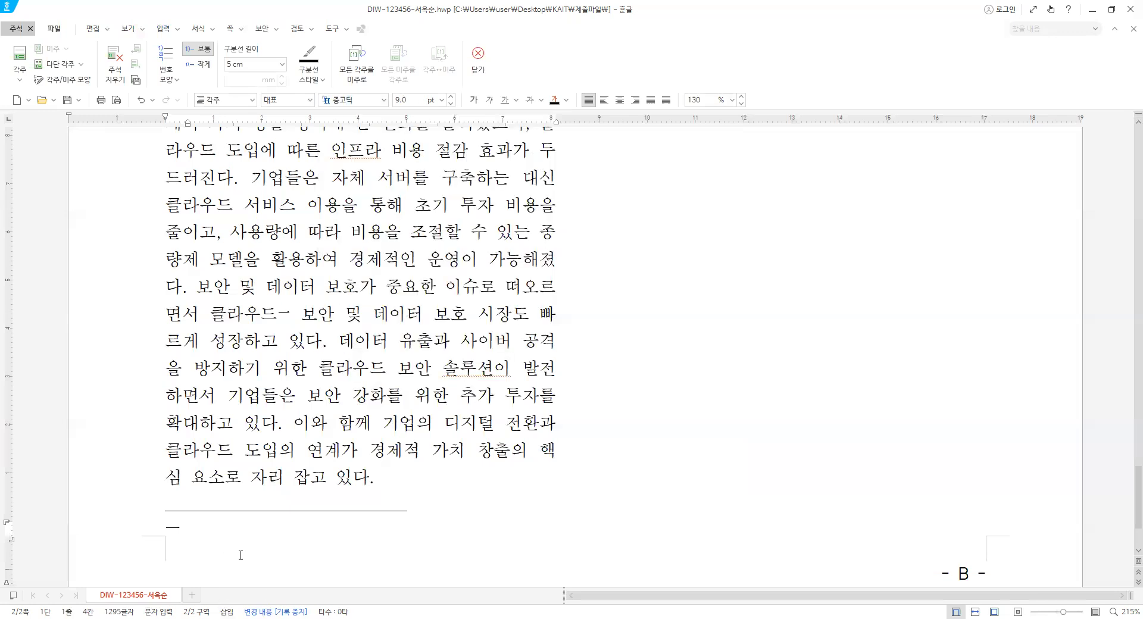
# Write the footnote text "인터넷을 통해 액세스할 수 있는 가상화된 서버에서 실행되는 프로그램과 데이터"
pyautogui.write('인')
pyautogui.write('턴')
pyautogui.write('넷을')
pyautogui.write(' 통해 ㅇ')
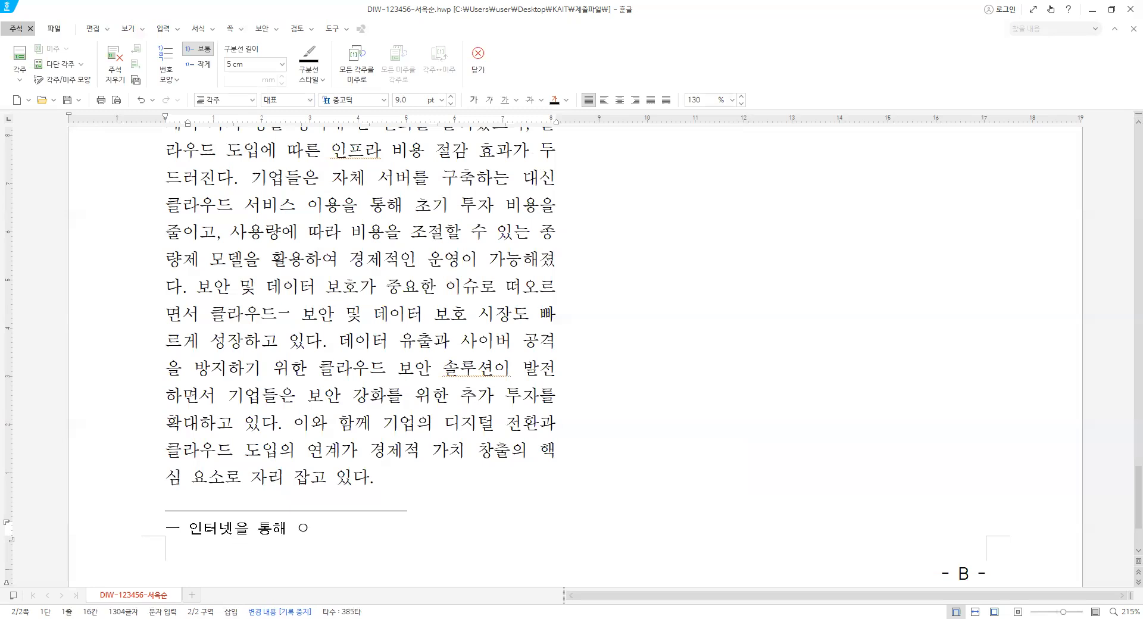
pyautogui.press('BackSpace')
pyautogui.write('액세스할 수 이')
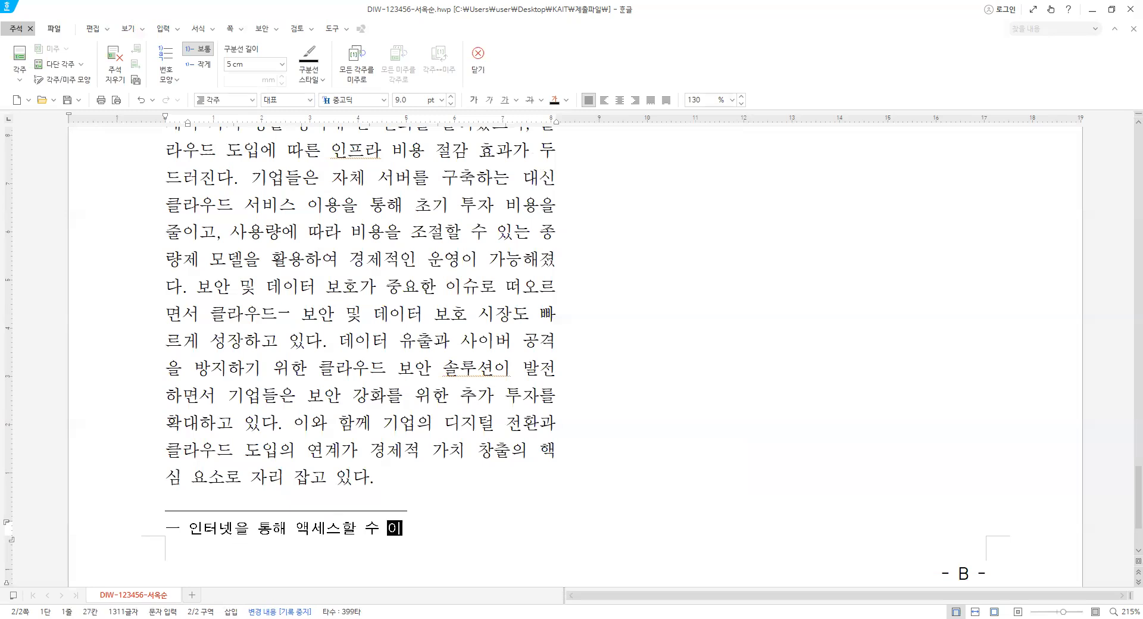
pyautogui.write('있는 것')
pyautogui.write('상')
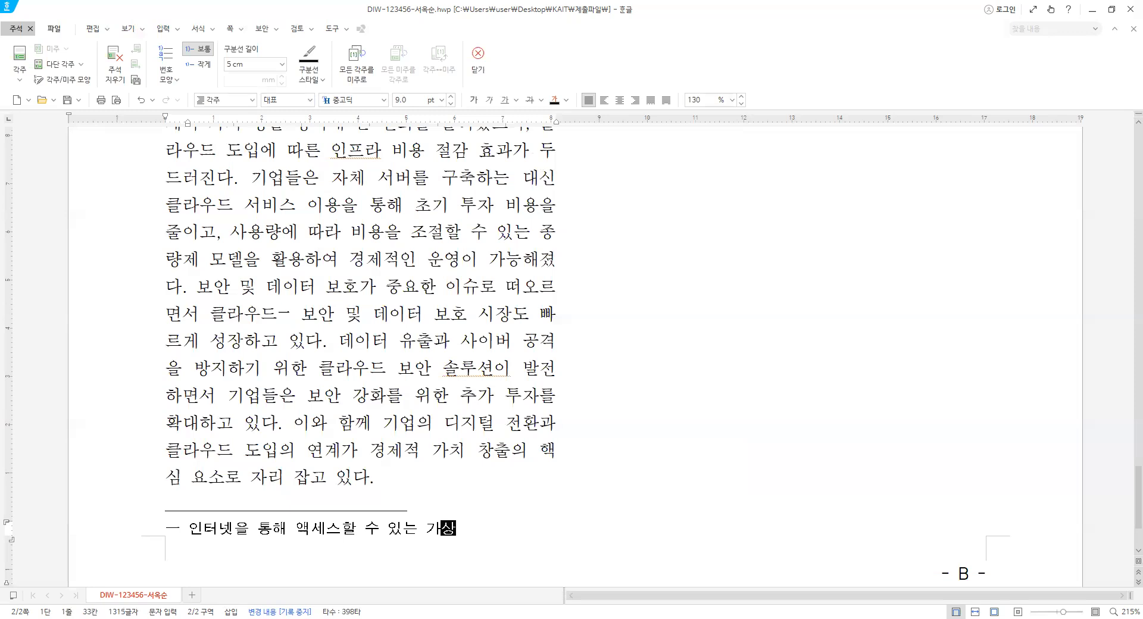
pyautogui.write('화된 서버에')
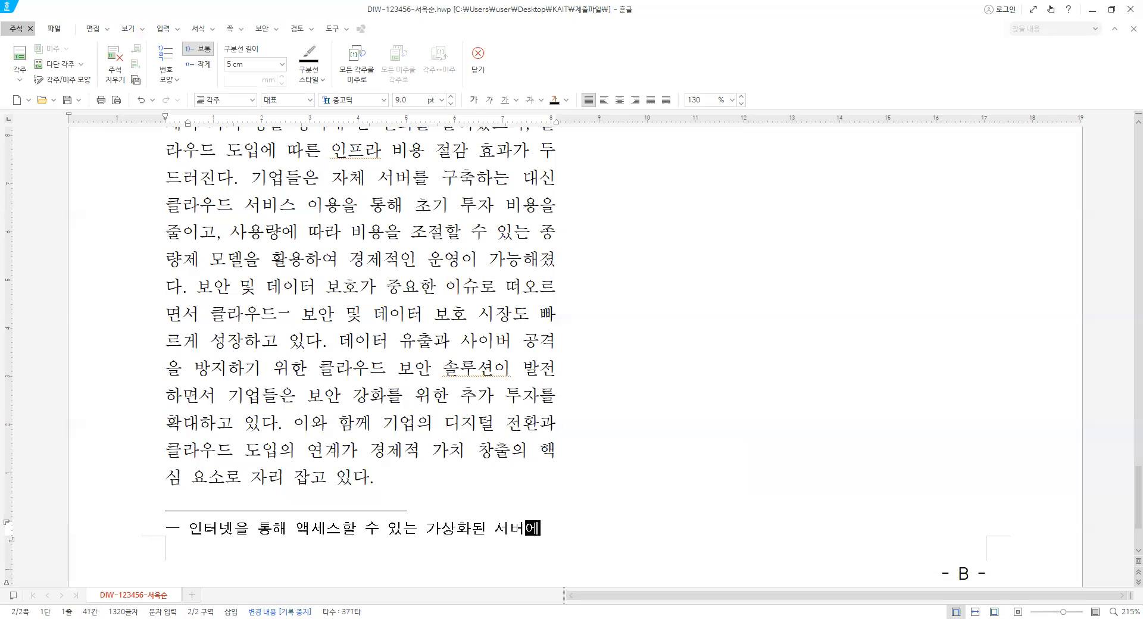
pyautogui.write('서')
pyautogui.write('ㅅ')
pyautogui.press('BackSpace')
pyautogui.write('실행되는 ㅍ')
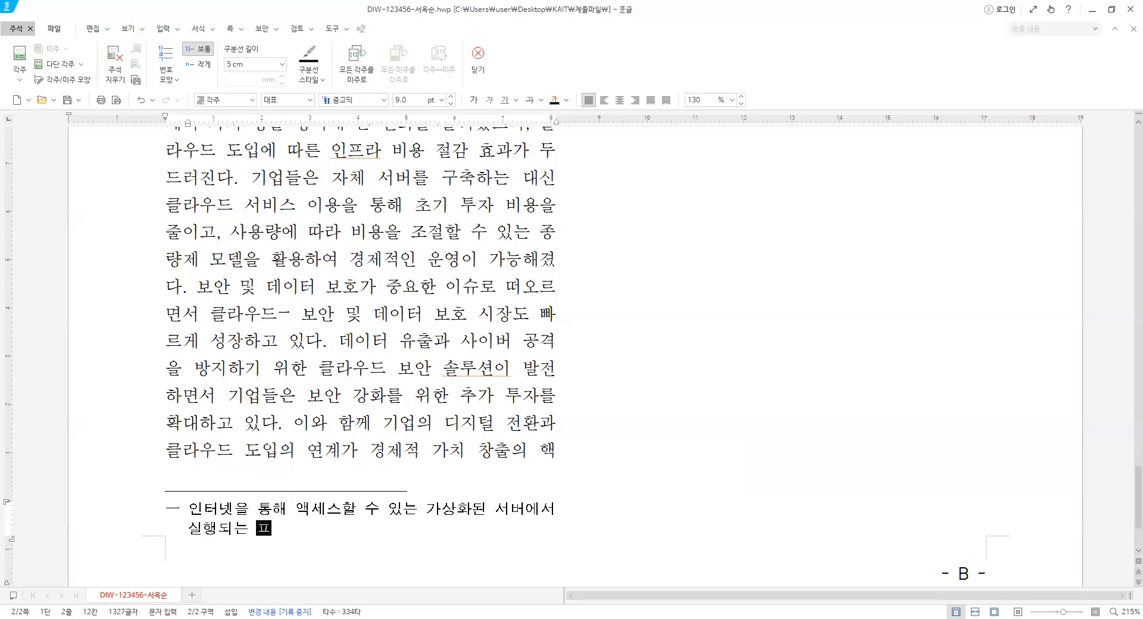
pyautogui.write('ㅡ로그램과 데이터')
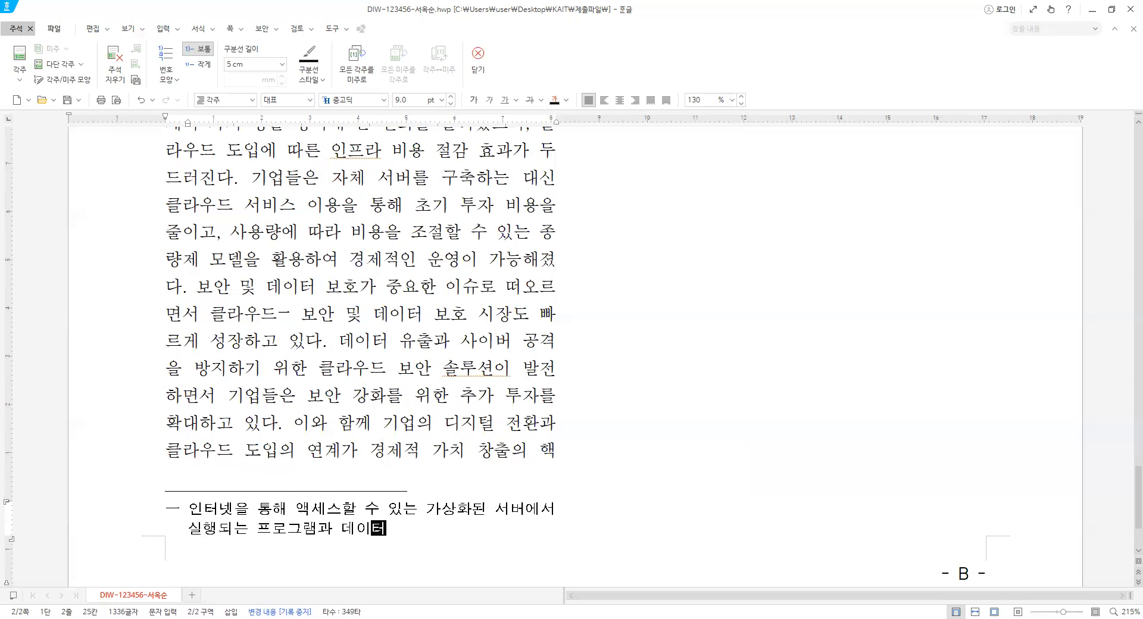